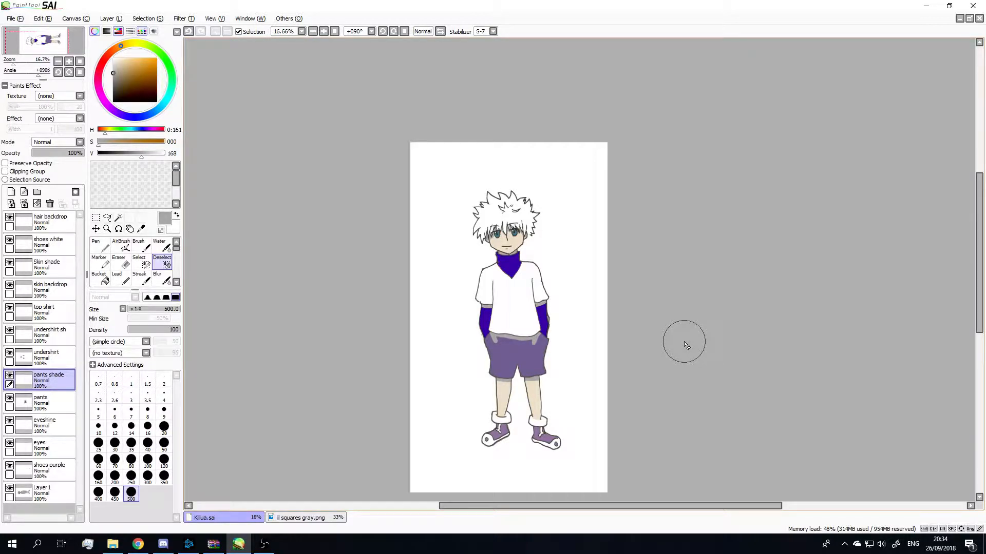
- Examine the coloured character drawing as a whole and in closer detail
scroll(649, 324, down, 3)
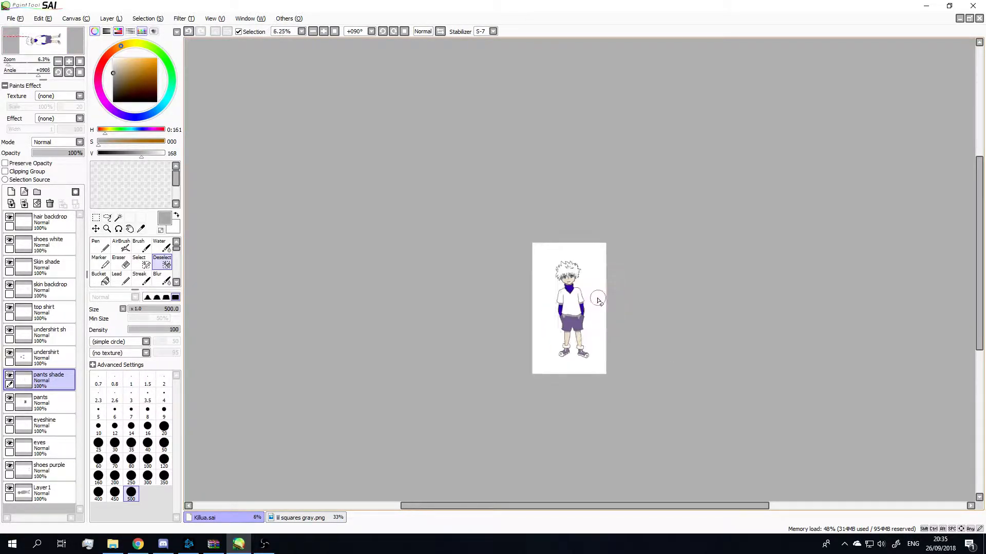
scroll(595, 280, up, 4)
scroll(605, 323, down, 2)
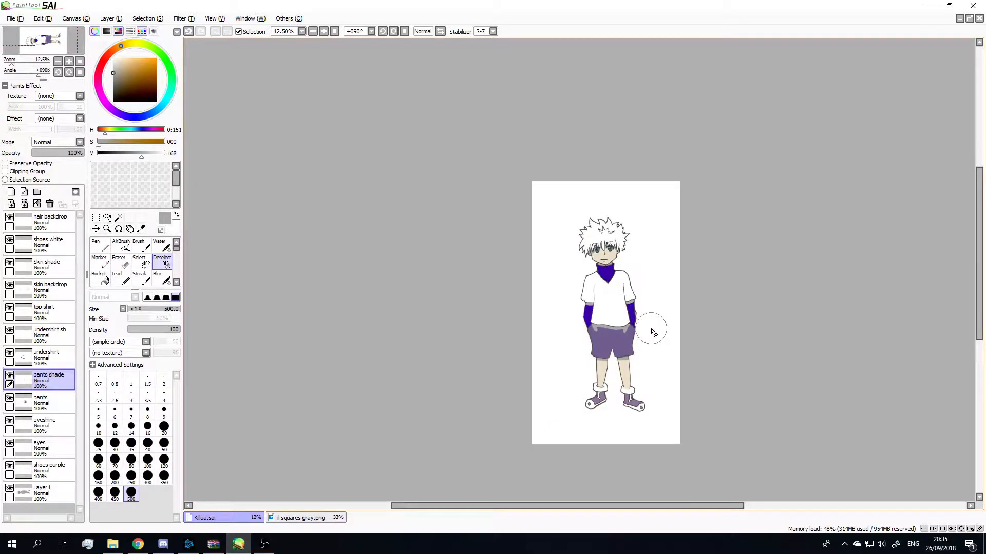
scroll(651, 326, up, 2)
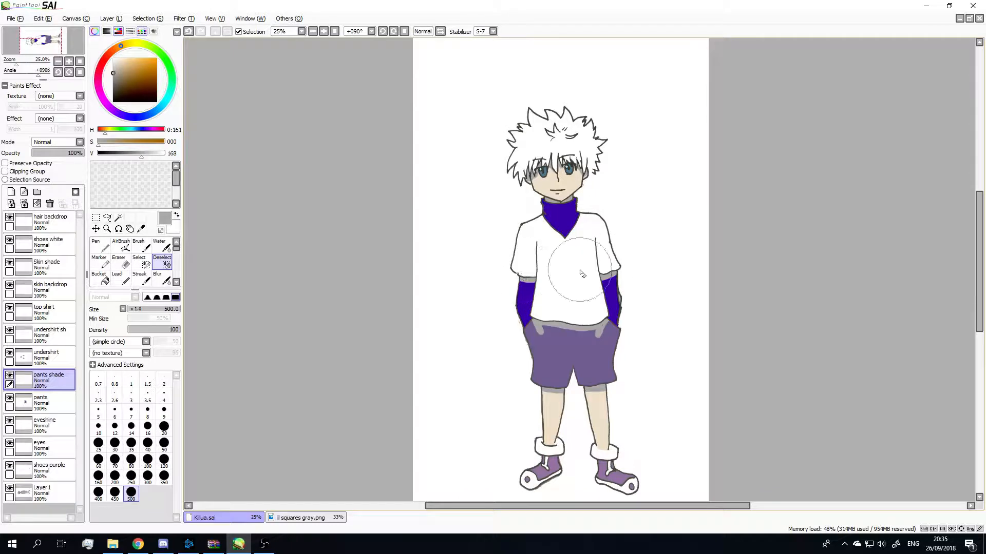
scroll(634, 278, down, 2)
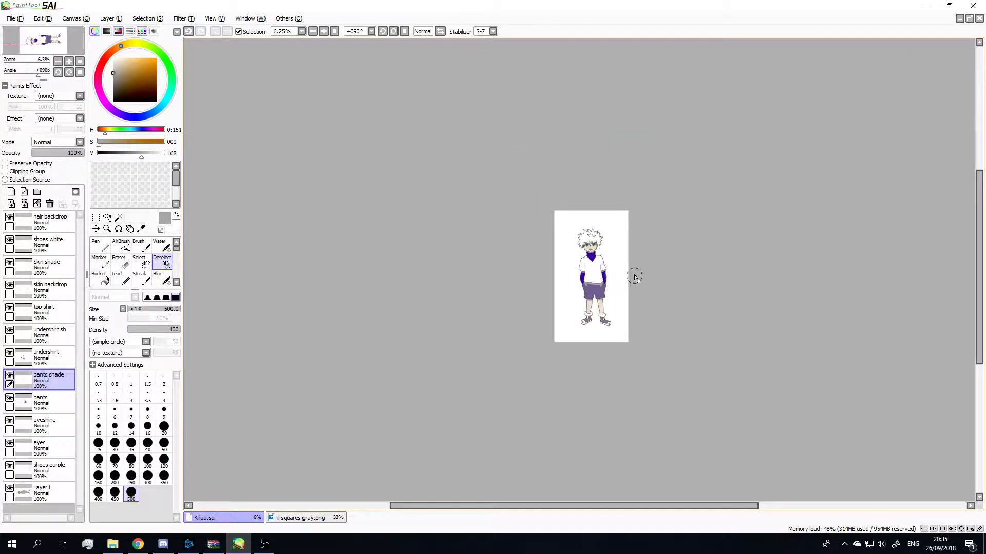
scroll(634, 277, up, 3)
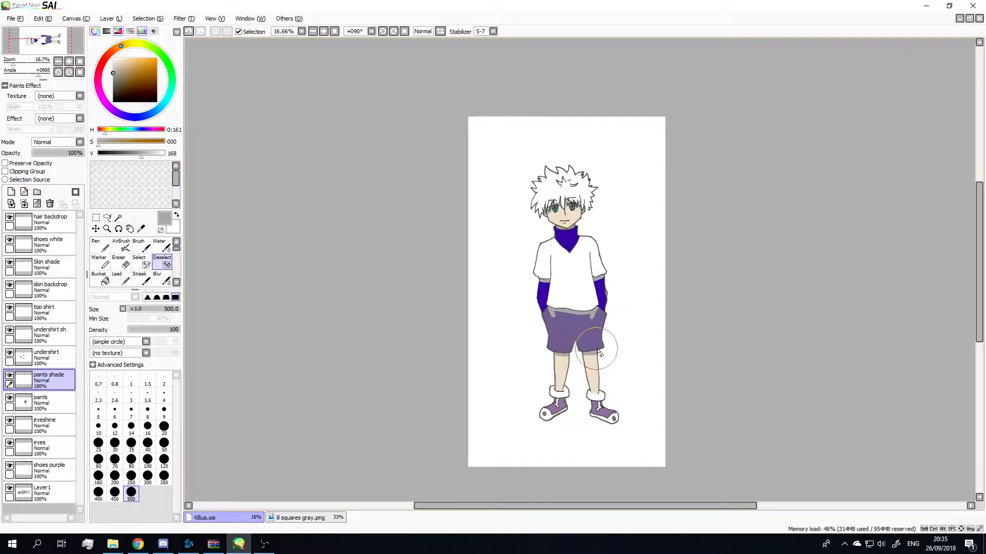
scroll(601, 349, up, 1)
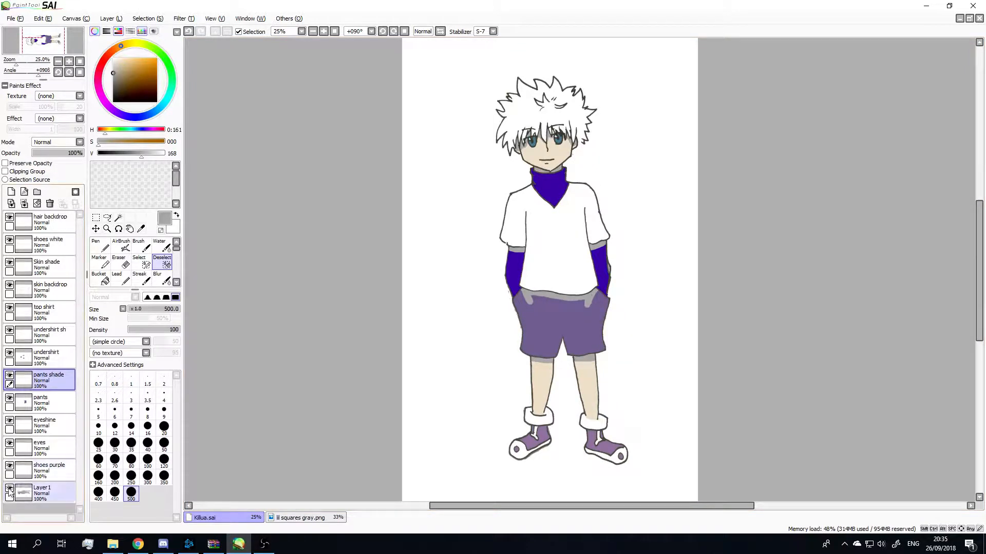
- Move Layer1 above all other layers of the character drawing and return it to the bottom of the stack
drag(37, 497, 37, 215)
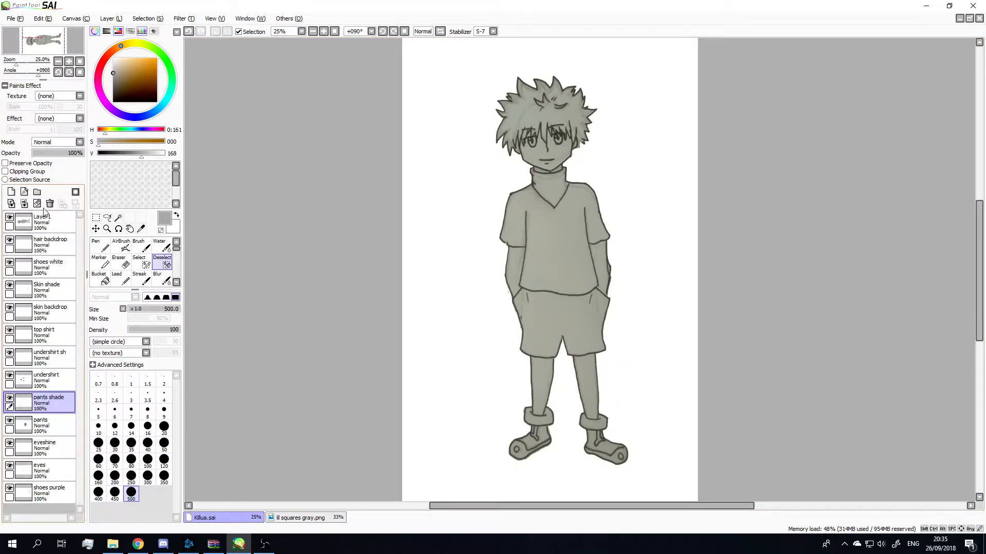
mouse_move(45, 221)
mouse_down()
mouse_move(57, 519)
mouse_move(49, 507)
mouse_up()
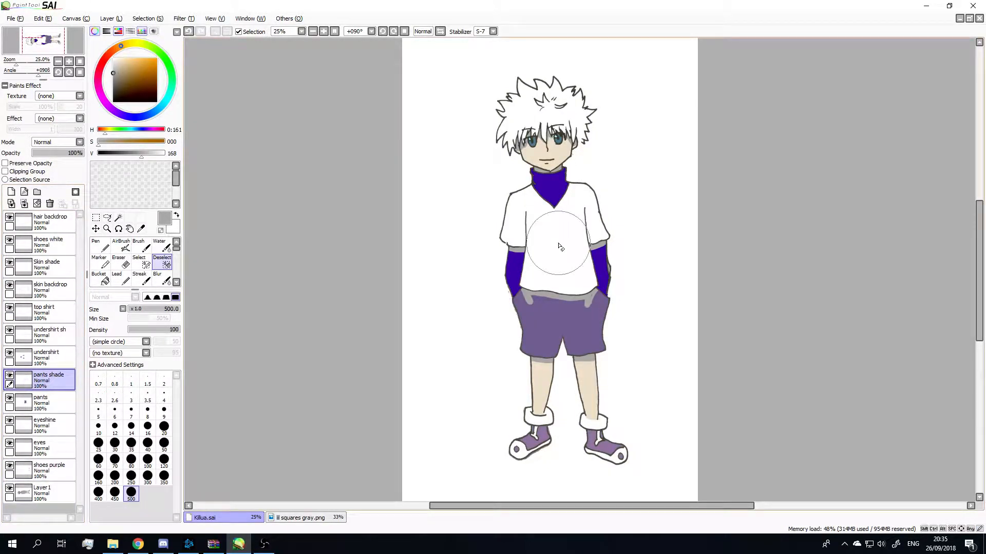
scroll(559, 247, down, 4)
scroll(573, 228, up, 2)
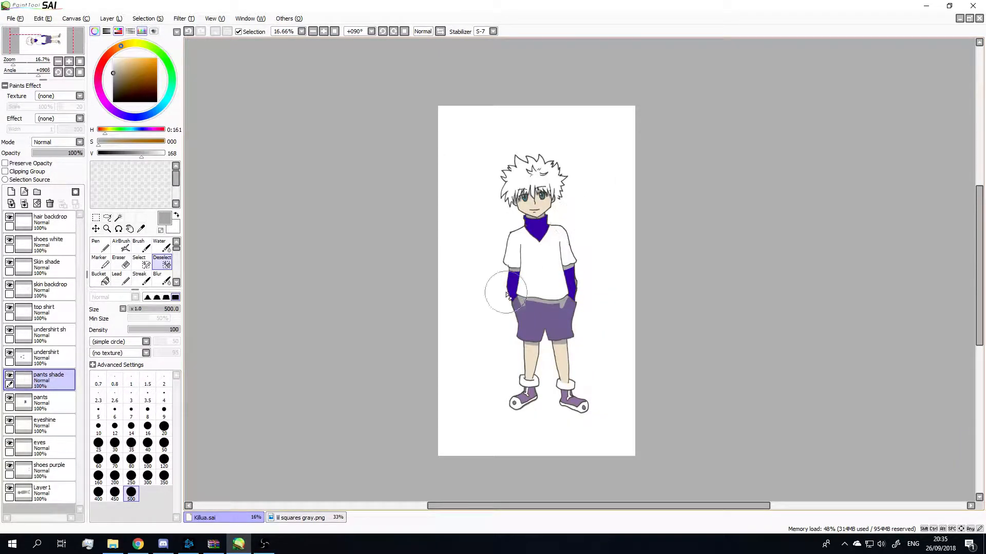
- Open the lil squares gray.png canvas and examine its grid texture up close
click(306, 519)
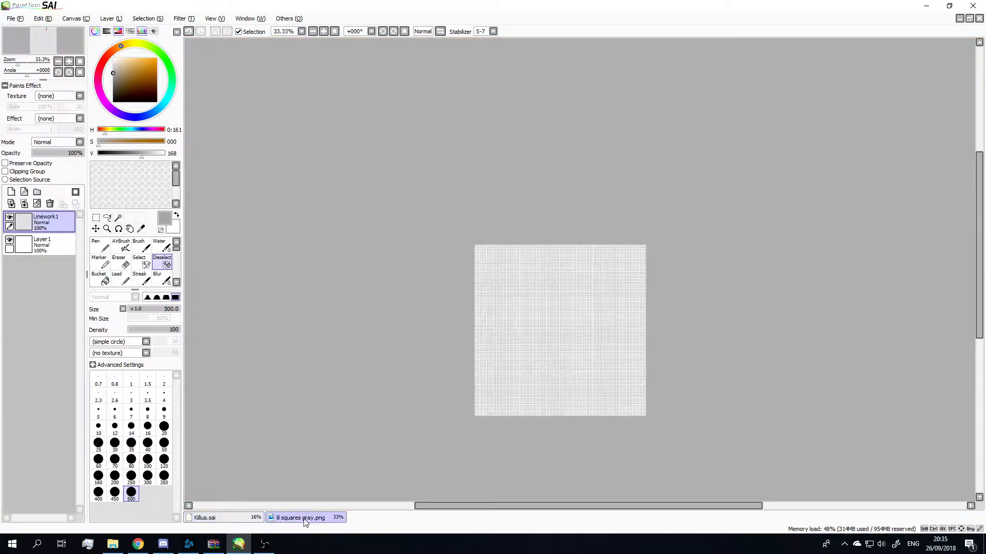
scroll(573, 272, down, 1)
scroll(575, 288, up, 2)
scroll(575, 287, up, 1)
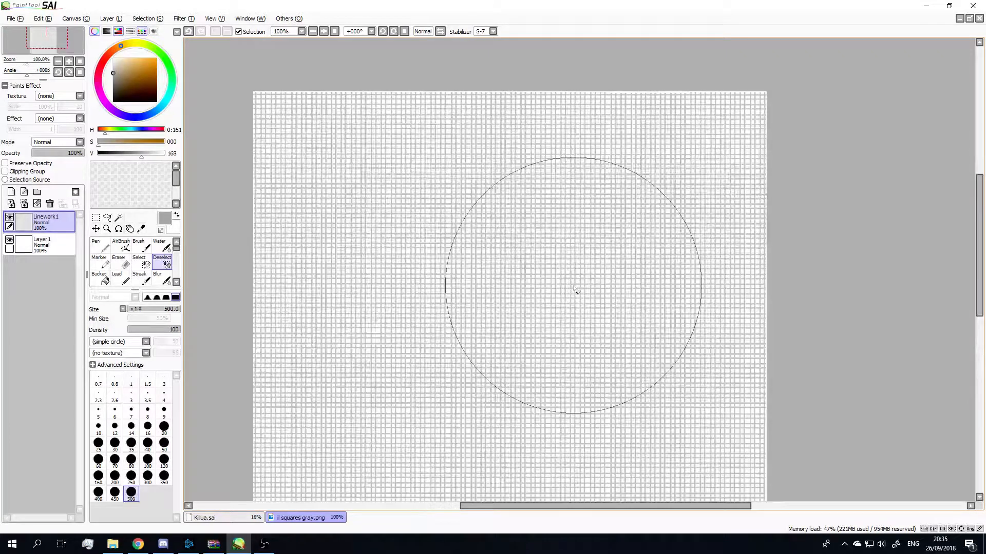
scroll(574, 288, down, 1)
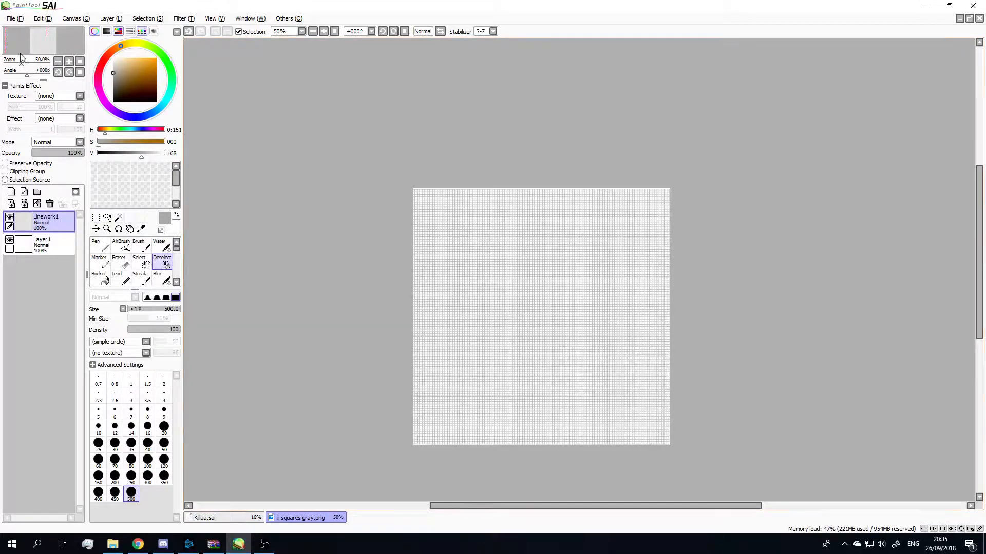
- Create a new canvas of 1000 x 1000 pixels at a resolution of 72 pixel/inch
click(12, 18)
click(23, 27)
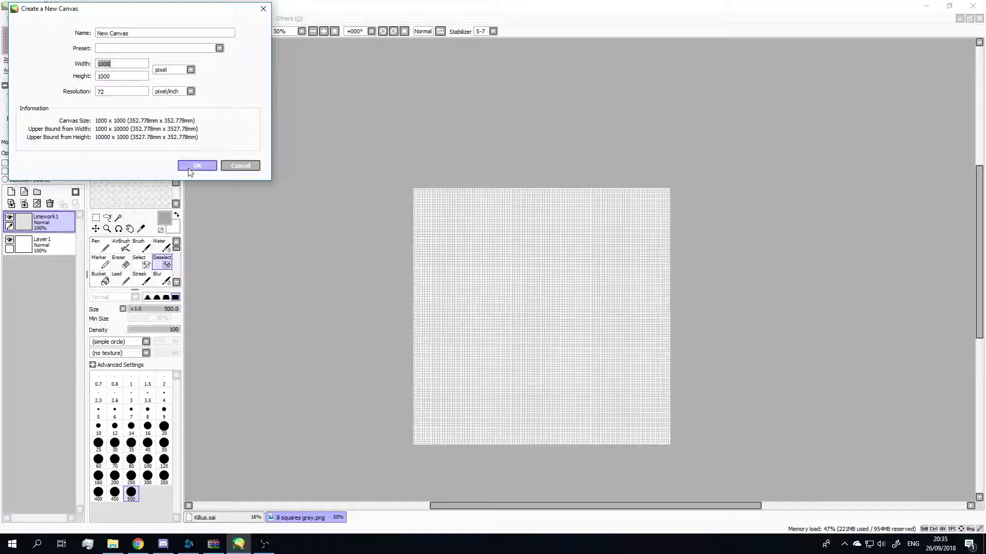
click(188, 167)
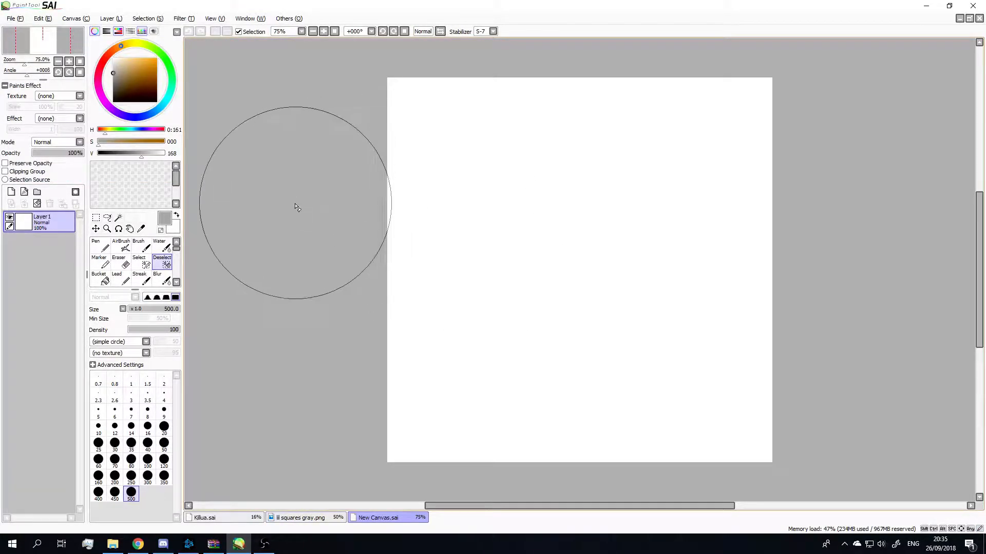
scroll(297, 220, down, 4)
scroll(308, 227, up, 1)
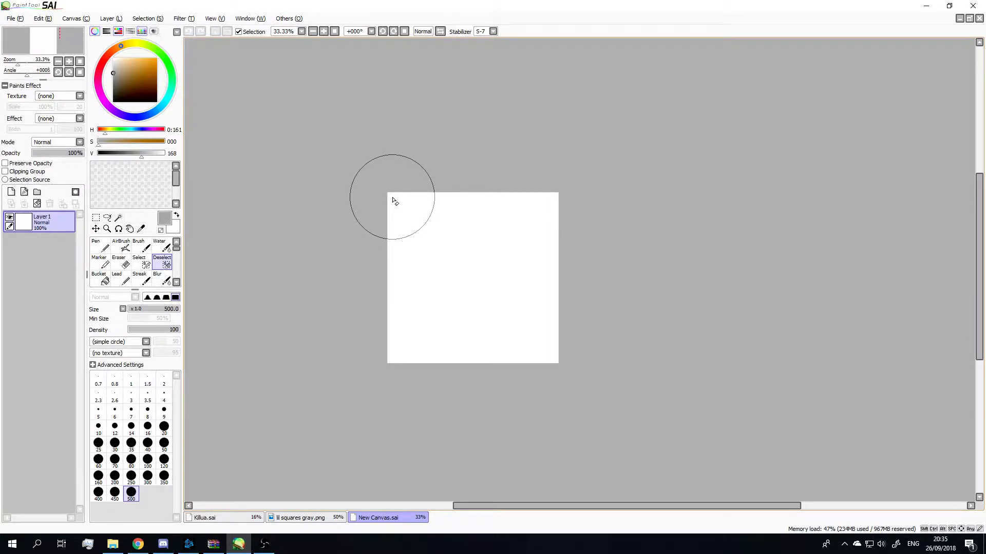
scroll(392, 202, down, 2)
scroll(394, 202, up, 5)
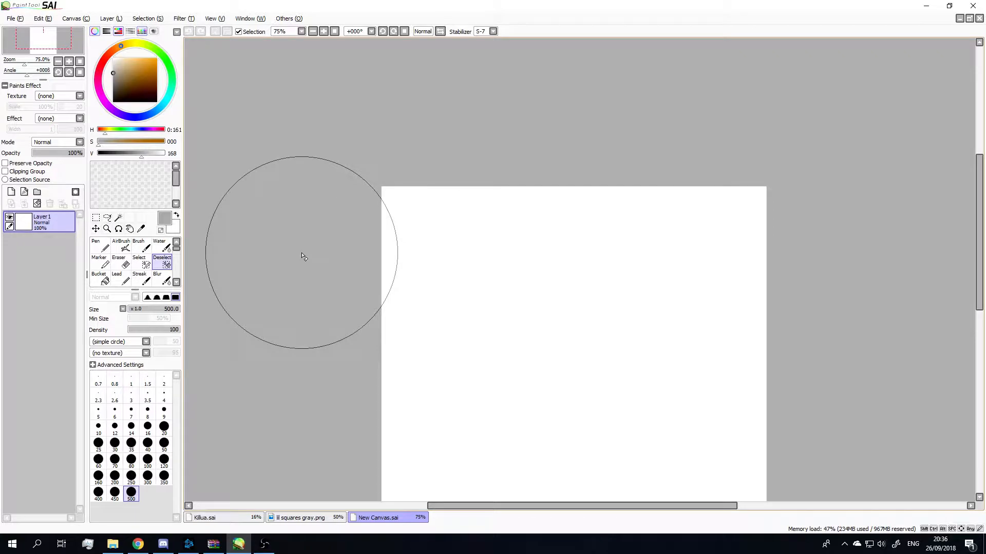
scroll(391, 220, down, 4)
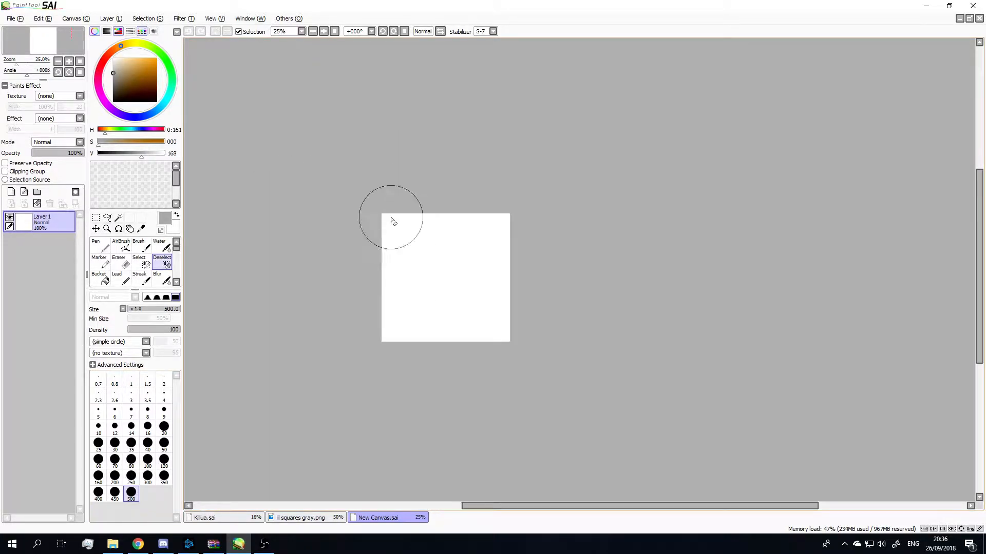
- Try a freehand test stroke with the Pen at size 1 near the canvas's upper-left corner and undo it
scroll(392, 220, up, 10)
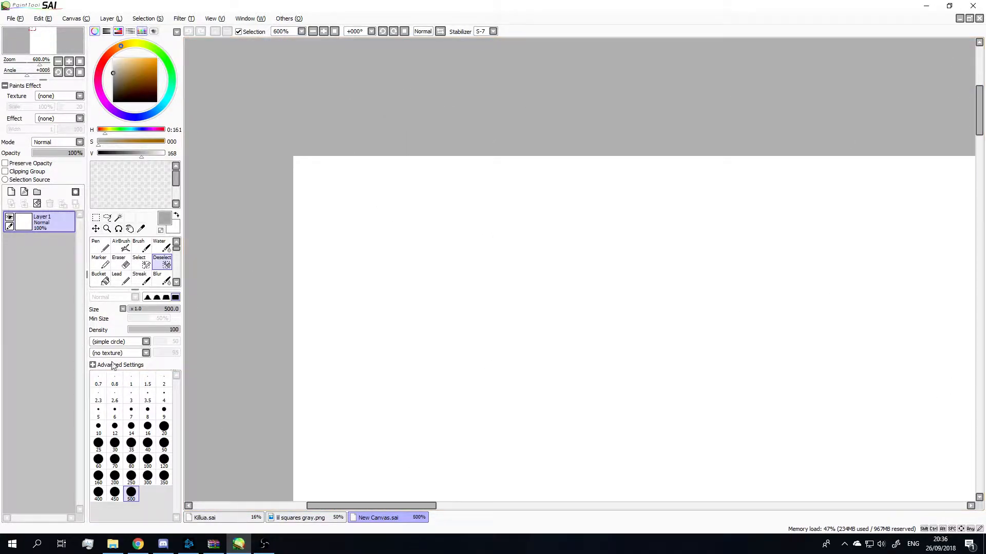
click(131, 380)
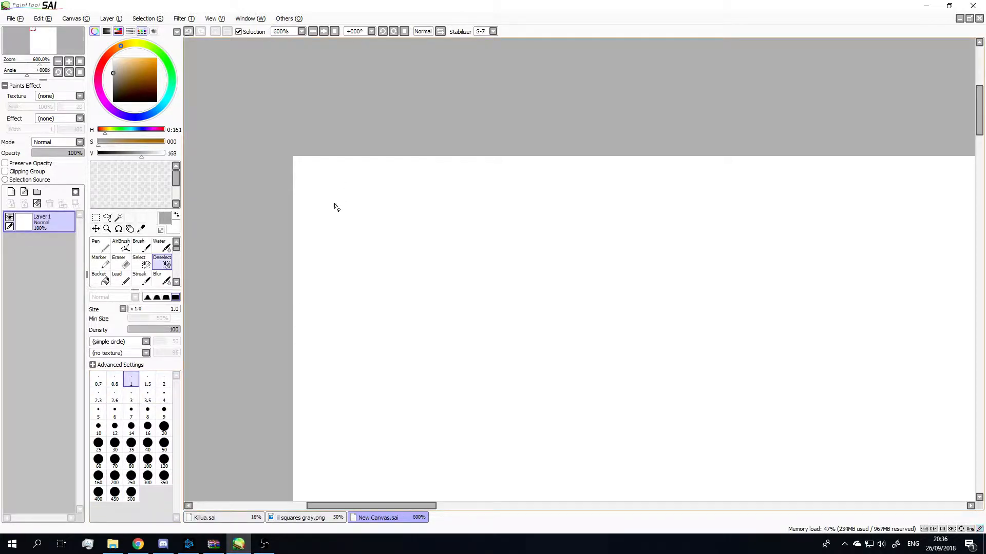
click(100, 246)
click(131, 380)
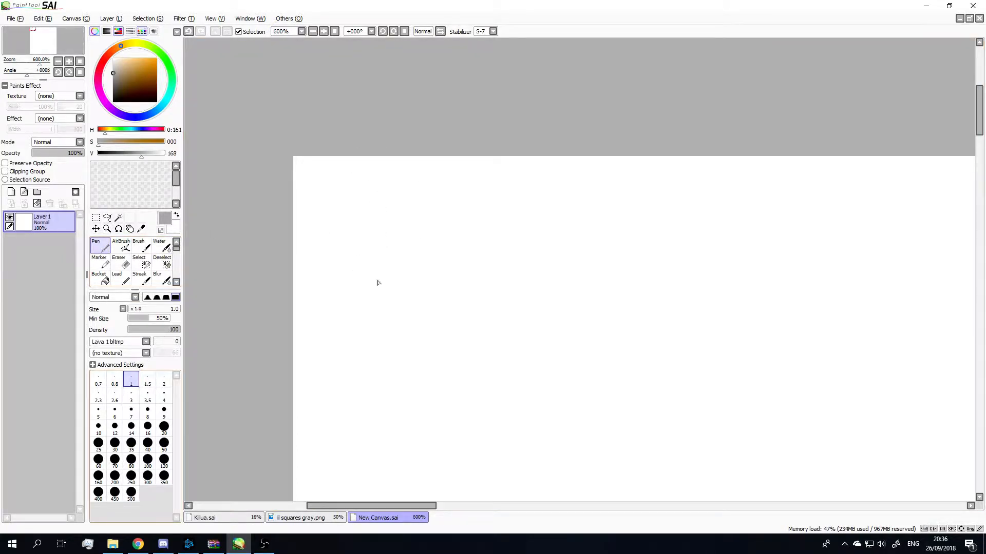
mouse_move(363, 202)
mouse_down()
mouse_move(393, 192)
mouse_move(420, 218)
mouse_move(425, 189)
mouse_move(451, 290)
mouse_move(610, 217)
mouse_move(532, 276)
mouse_up()
key(ctrl+z)
key(ctrl+z)
scroll(535, 274, down, 1)
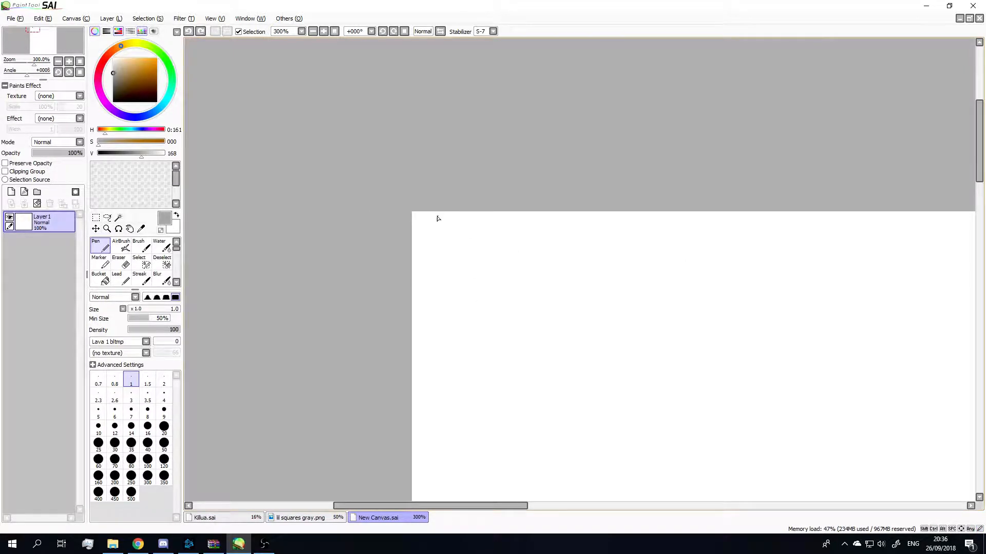
scroll(590, 297, down, 1)
scroll(722, 287, up, 2)
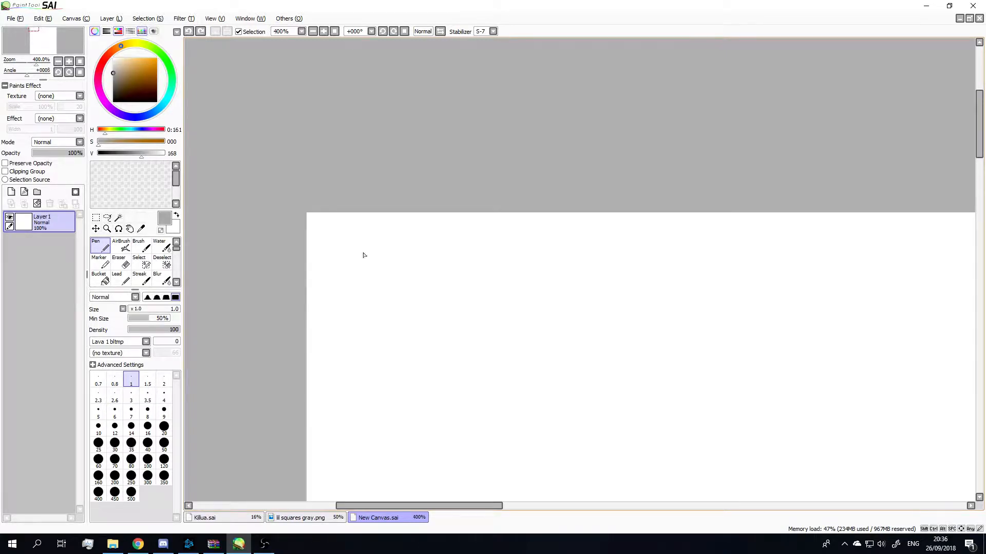
- Try short freehand marks with the Pen at sizes 0.7 and 0.8 near the canvas corner and undo them
click(98, 381)
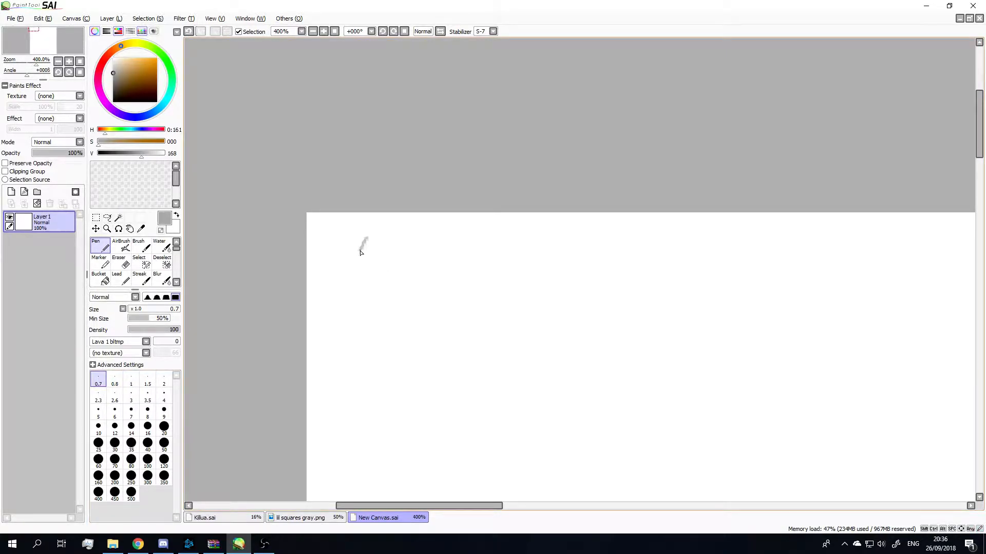
scroll(355, 241, up, 4)
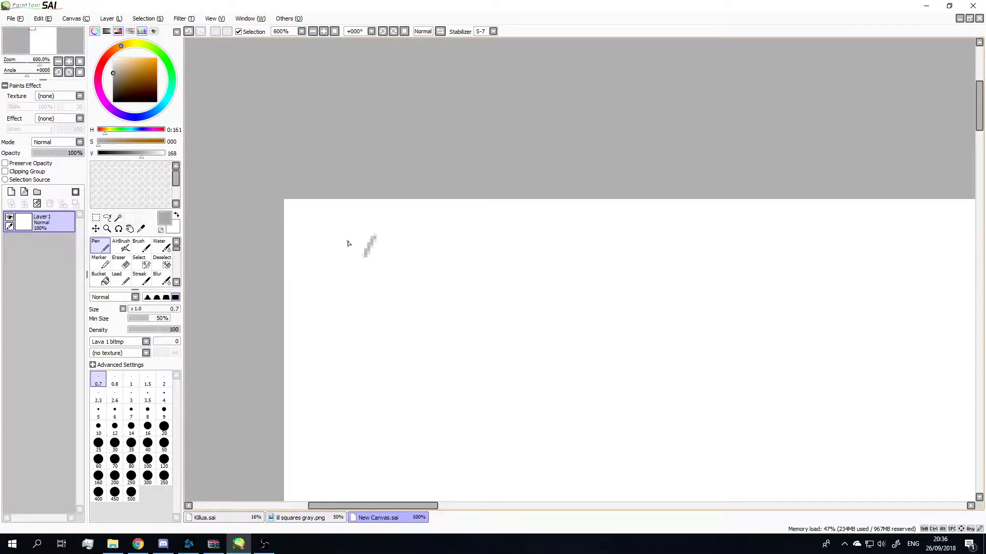
click(114, 381)
click(303, 210)
drag(307, 211, 306, 215)
key(ctrl+z)
key(ctrl+z)
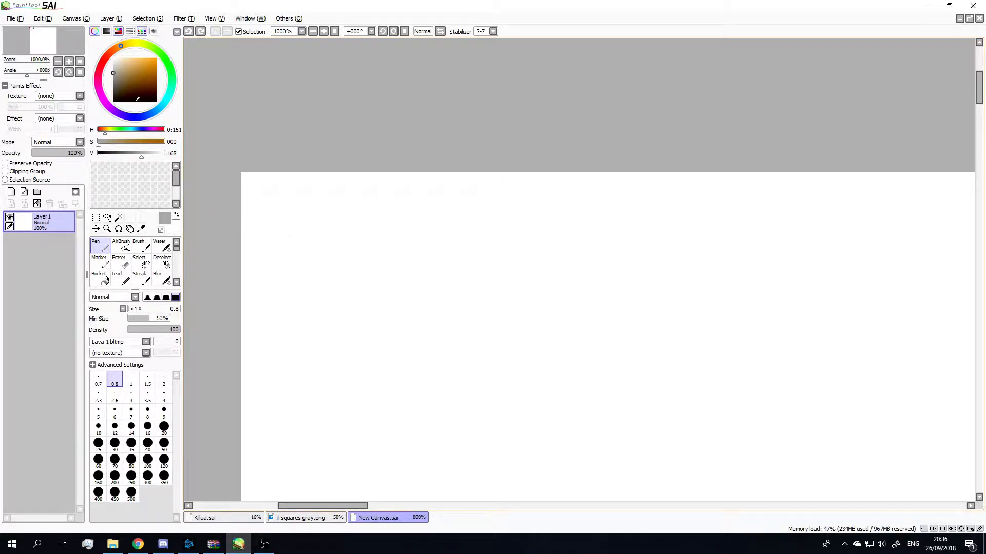
- Add a linework layer above Layer1 and set its line to dark gray (V 072) at size 0.8
click(113, 90)
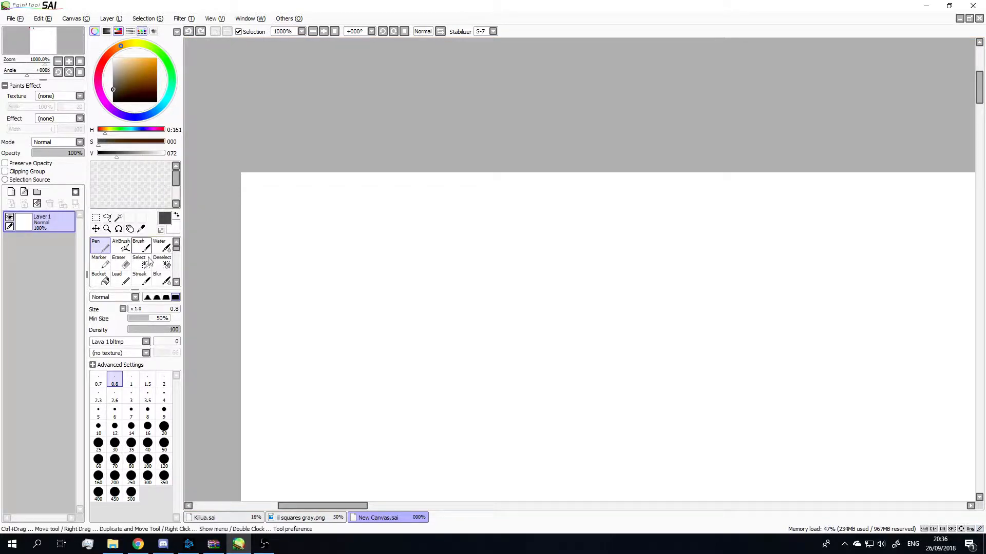
click(24, 192)
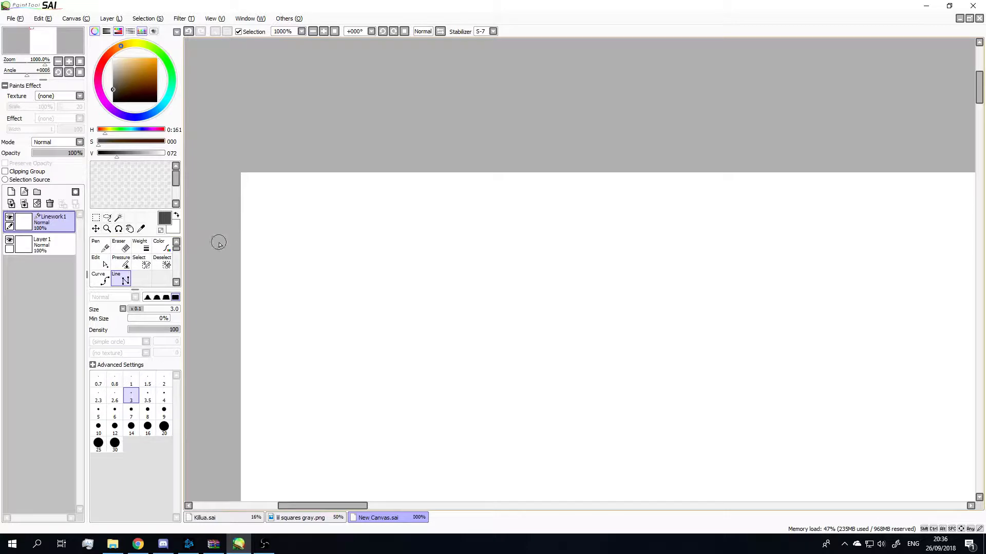
click(115, 380)
- Draw three roughly parallel diagonal lines across the canvas's upper-left corner with the Line tool
drag(221, 255, 328, 148)
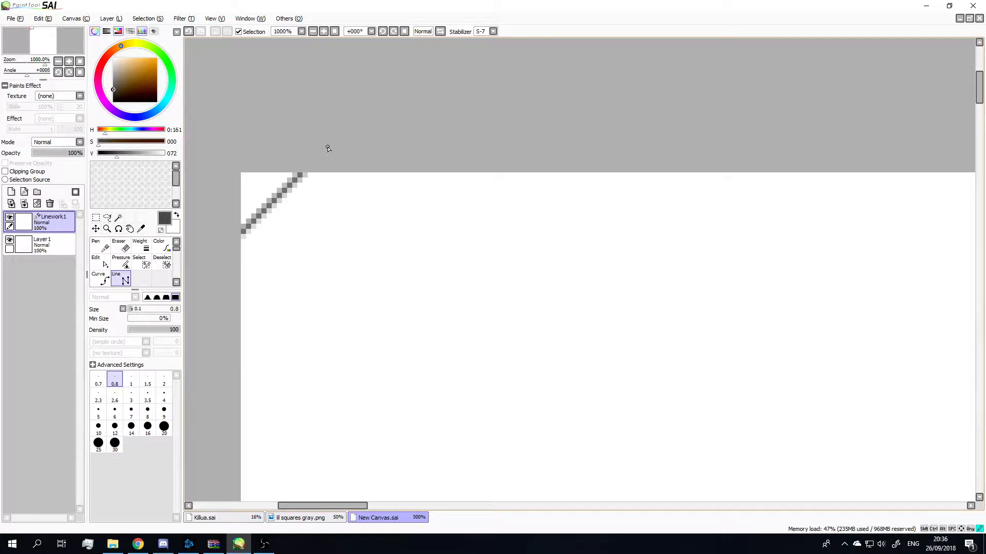
mouse_move(328, 148)
mouse_down()
mouse_move(374, 132)
mouse_move(321, 128)
mouse_move(336, 137)
mouse_up()
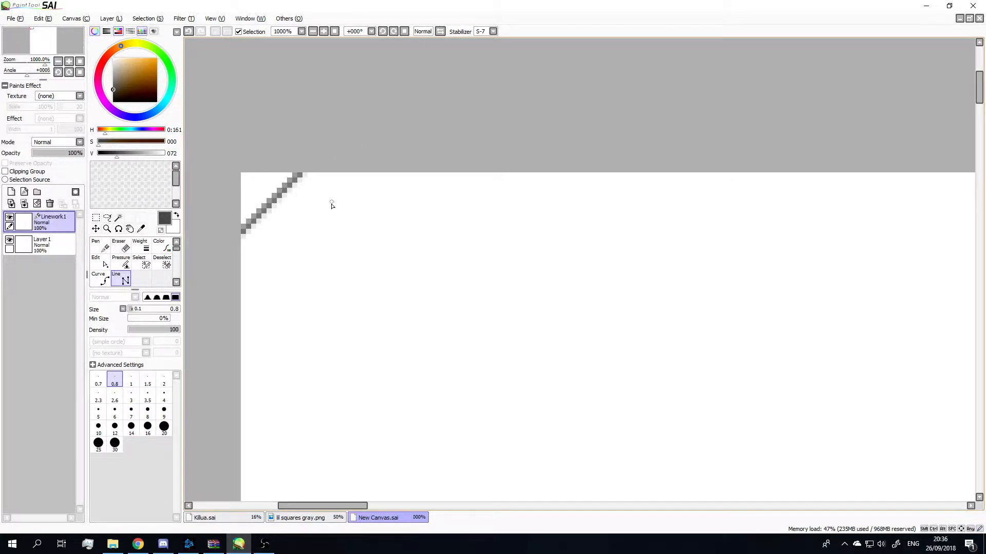
mouse_move(234, 278)
mouse_down()
mouse_move(293, 235)
mouse_move(370, 152)
mouse_up()
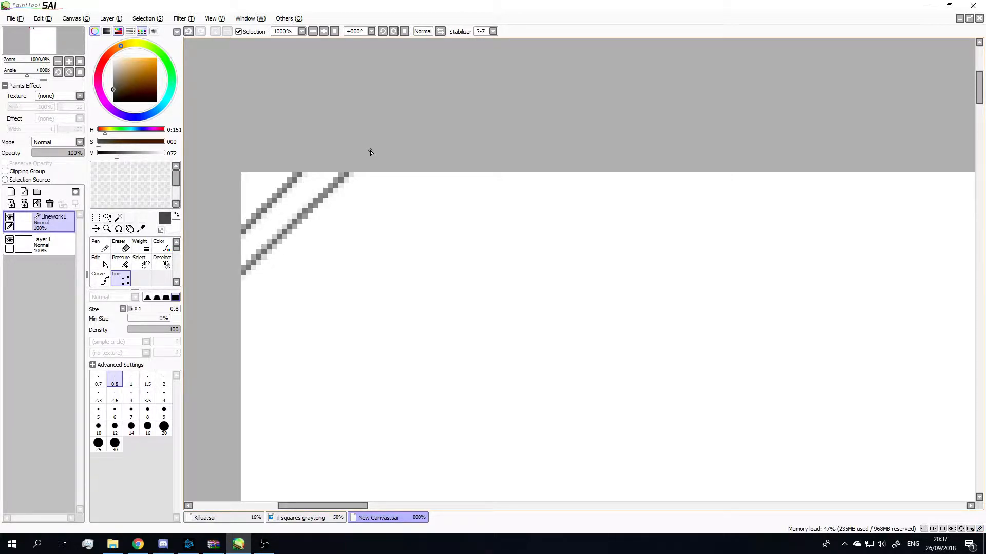
mouse_move(233, 332)
mouse_down()
mouse_move(409, 181)
mouse_move(414, 162)
mouse_up()
scroll(414, 162, down, 10)
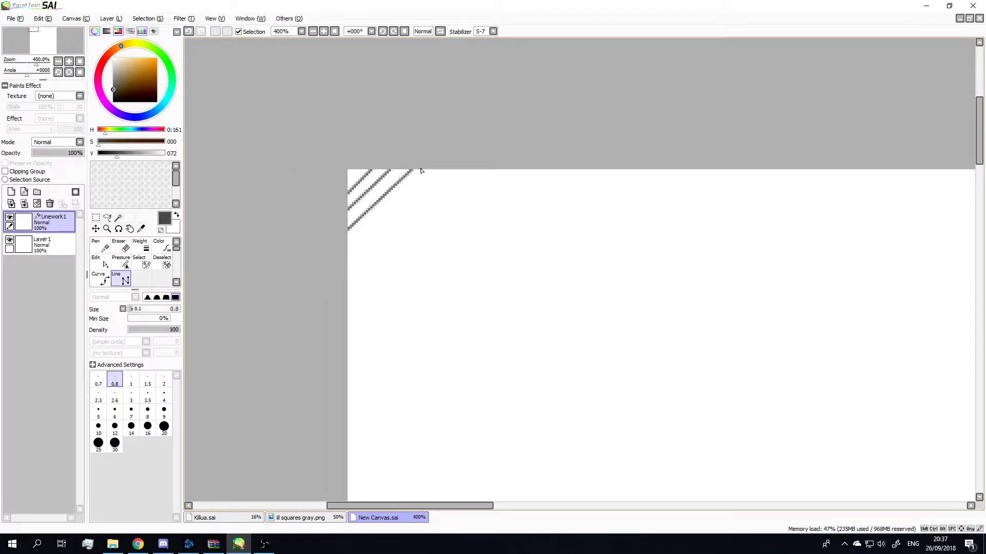
- Extend the corner hatching with three more diagonal lines, each longer and farther from the canvas's upper-left corner
scroll(425, 171, up, 8)
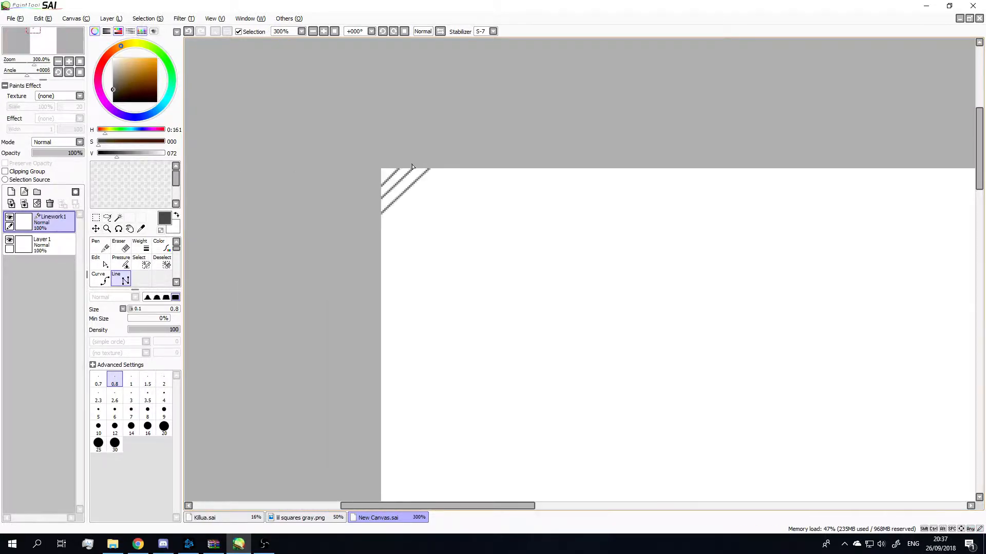
mouse_move(487, 161)
mouse_down()
mouse_move(335, 307)
mouse_move(501, 224)
mouse_move(544, 159)
mouse_move(528, 154)
mouse_move(347, 345)
mouse_up()
scroll(534, 156, down, 1)
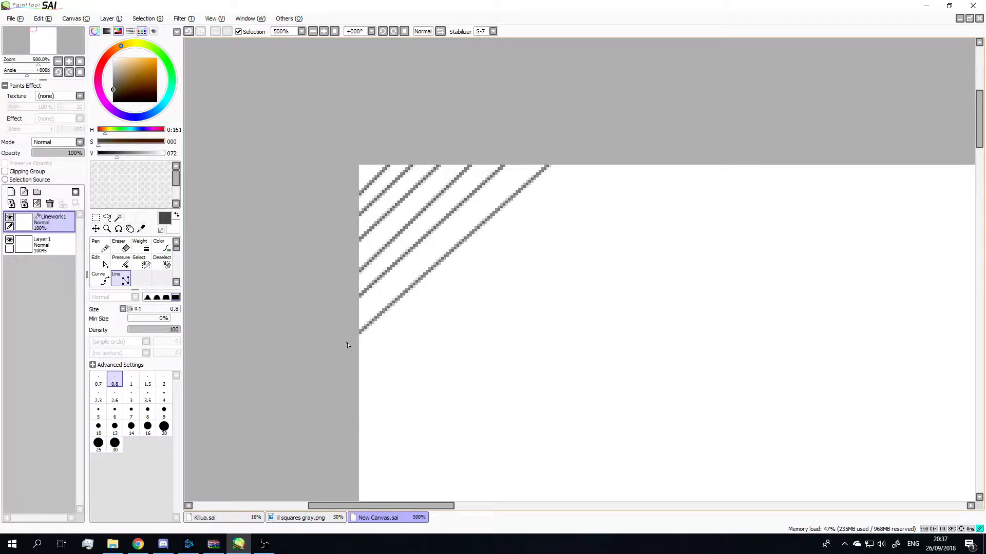
scroll(452, 306, down, 7)
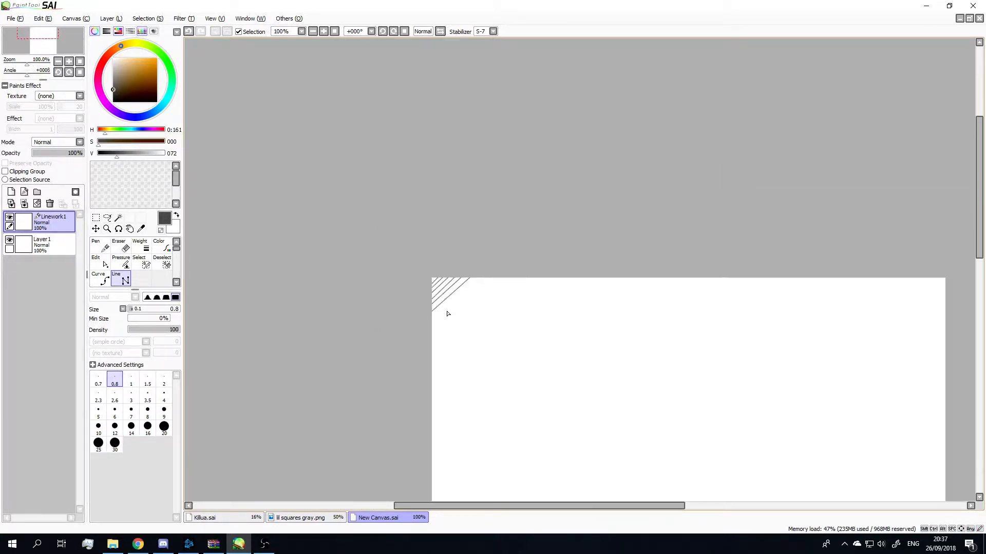
scroll(447, 314, down, 1)
scroll(469, 367, up, 1)
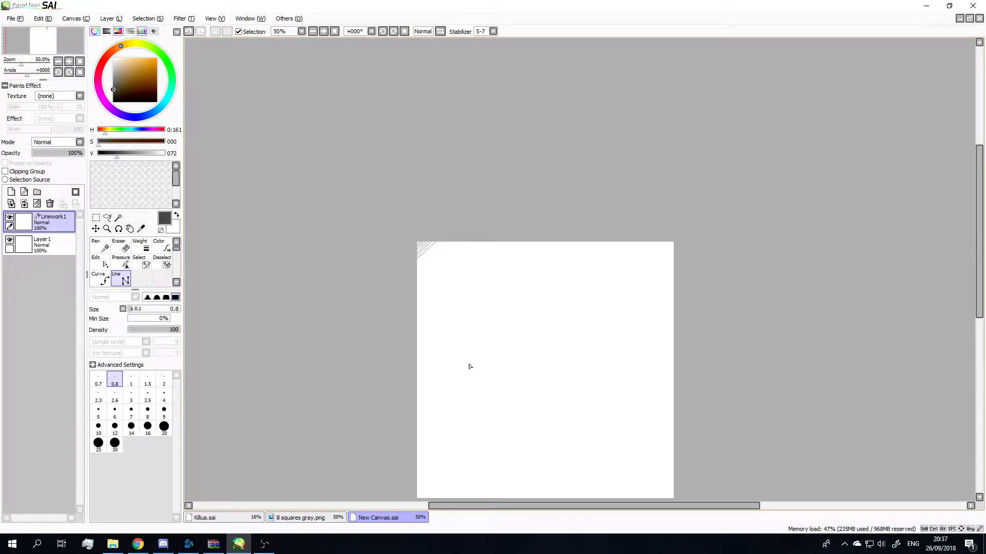
- Undo all the diagonal hatching lines to leave the canvas blank
scroll(422, 254, up, 8)
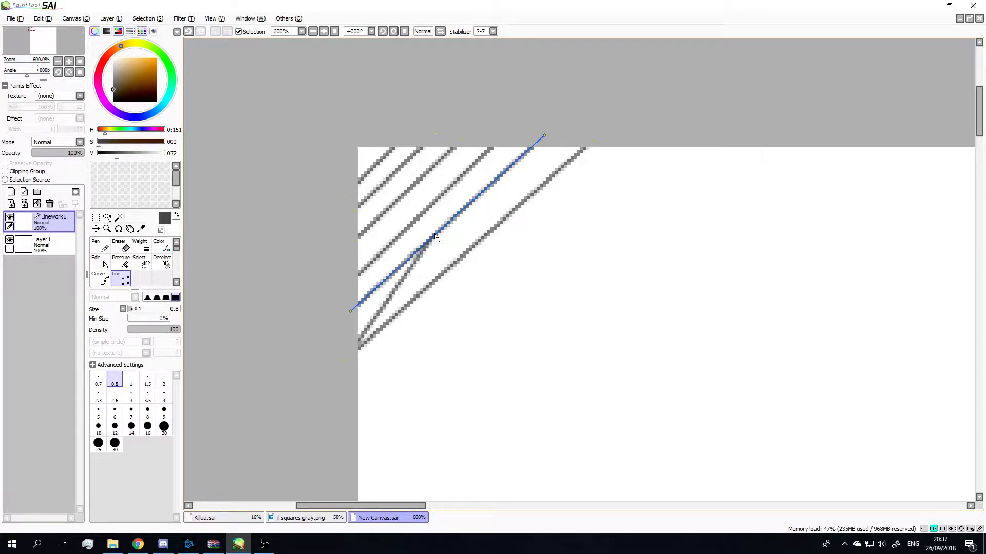
key(ctrl+z)
key(ctrl+z)
key(ctrl+z)
key(ctrl+z)
key(ctrl+z)
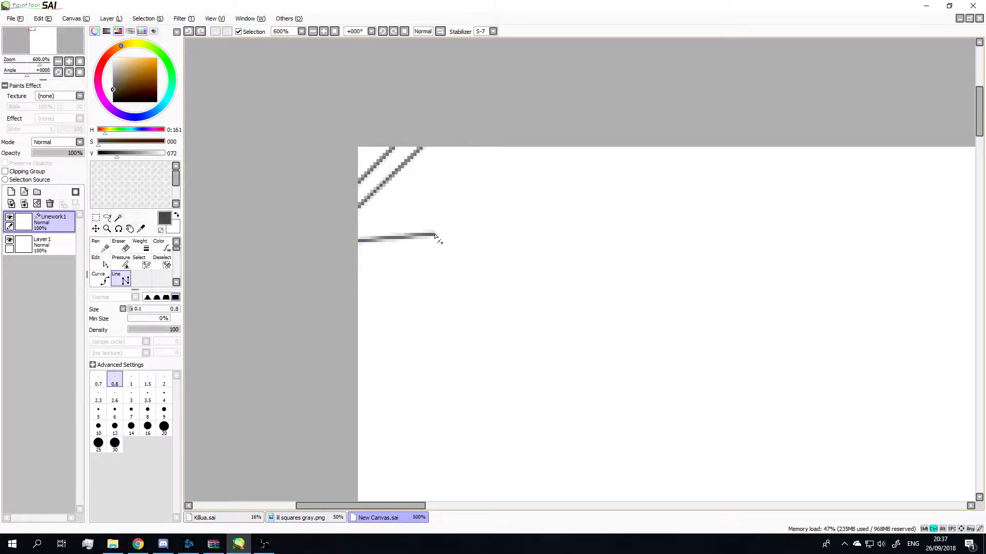
key(ctrl+z)
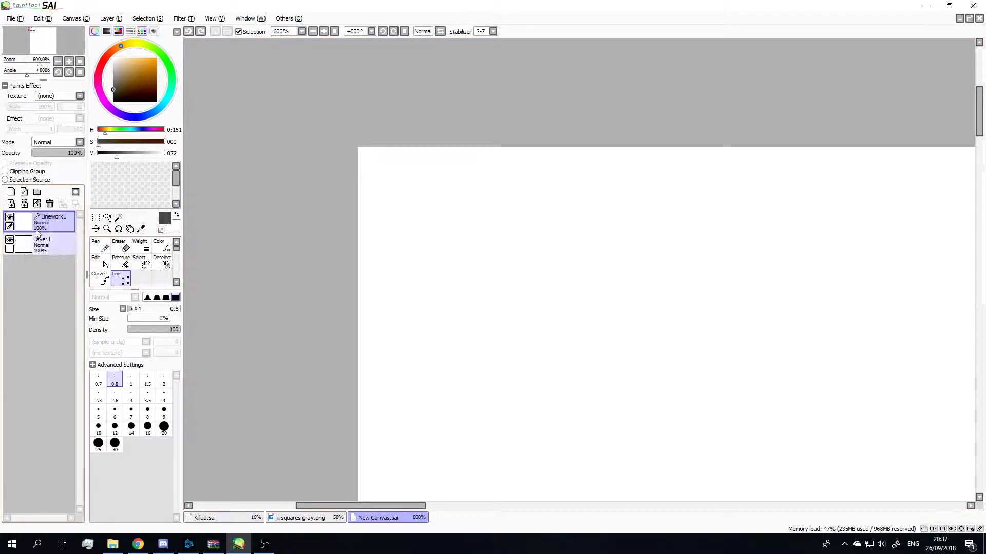
- Place a single dark gray Pen dot of size 0.8 on Layer1 near the canvas's upper-left corner
click(42, 245)
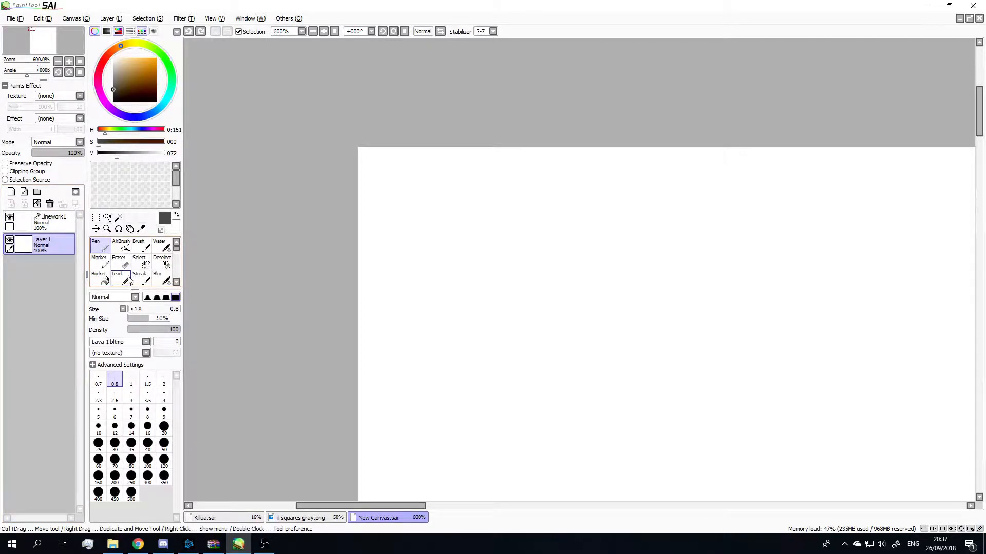
scroll(359, 156, up, 3)
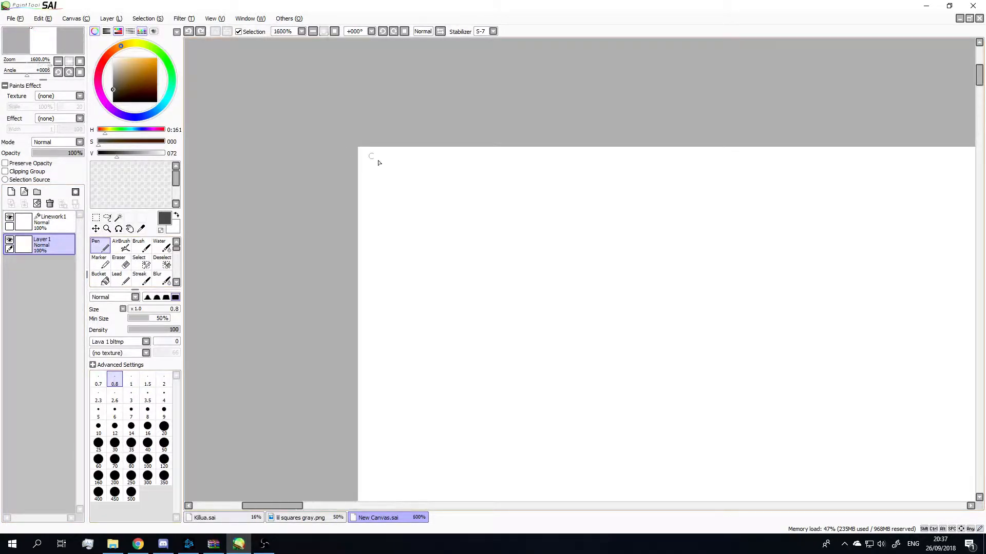
mouse_move(399, 177)
mouse_down()
mouse_move(399, 187)
mouse_move(387, 182)
mouse_move(394, 197)
mouse_move(392, 172)
mouse_move(383, 198)
mouse_move(419, 190)
mouse_move(396, 173)
mouse_move(397, 189)
mouse_up()
key(ctrl+z)
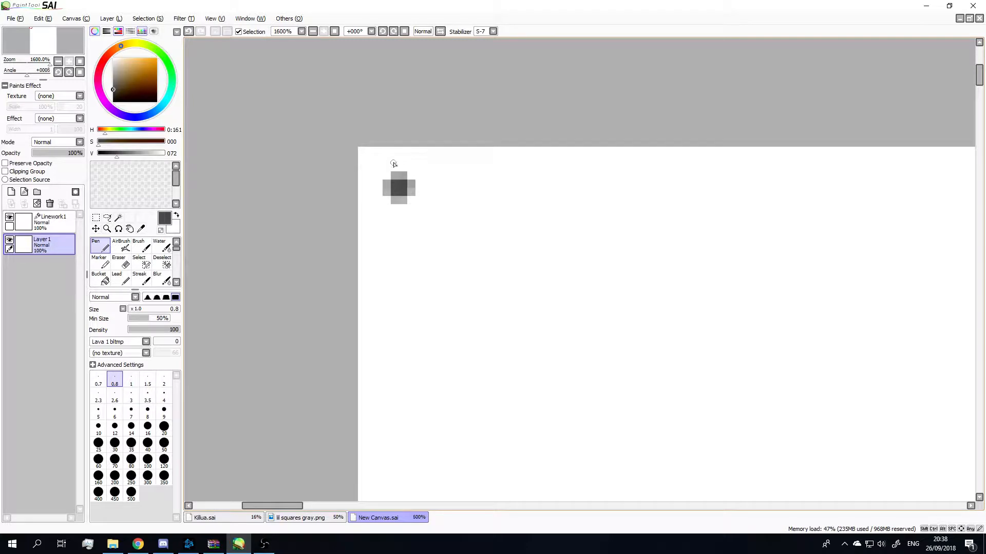
- Select the dot with a rectangular selection and paste a duplicate level with it to the right, leaving a small gap
key(m)
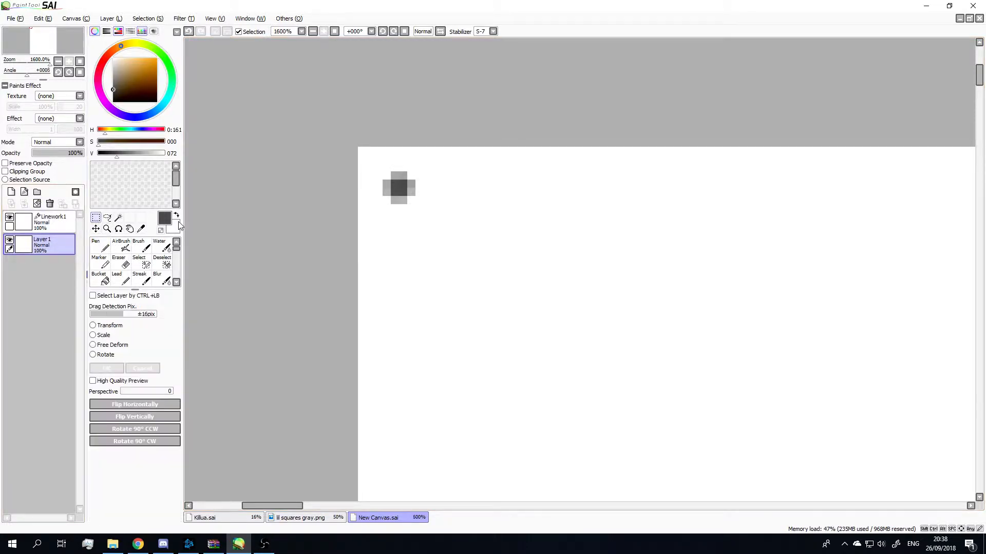
drag(368, 159, 389, 173)
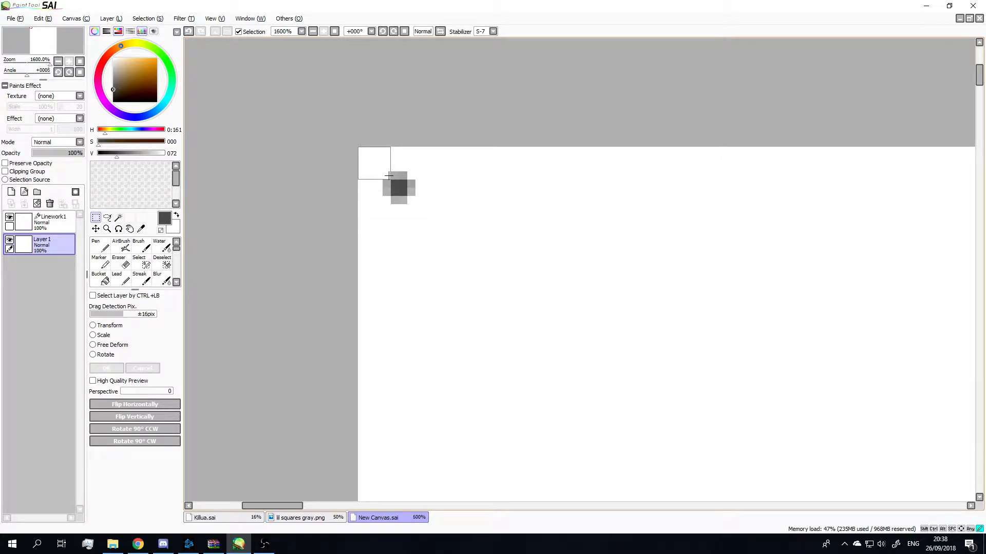
drag(388, 176, 437, 176)
drag(424, 213, 382, 172)
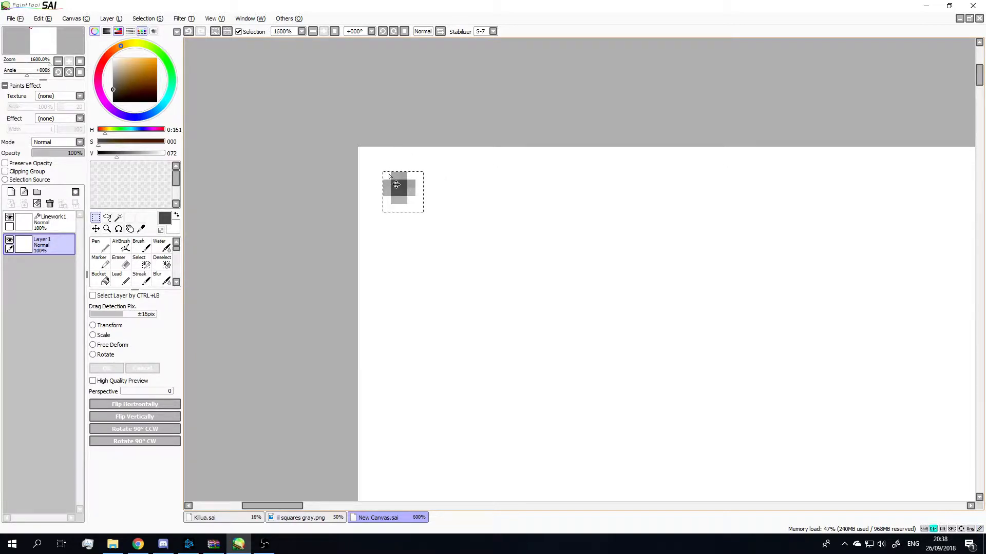
key(ctrl+c)
key(ctrl+v)
drag(400, 190, 442, 188)
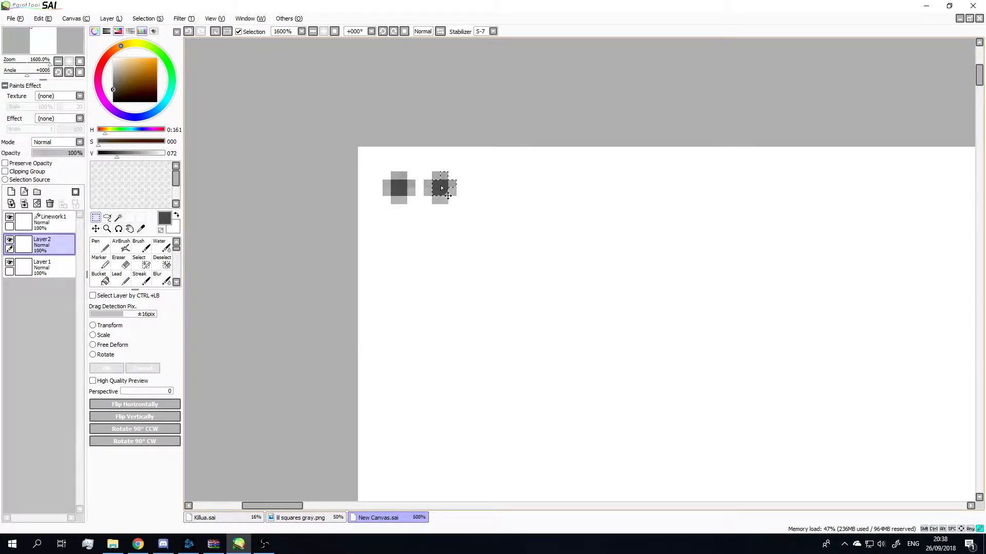
drag(454, 196, 462, 196)
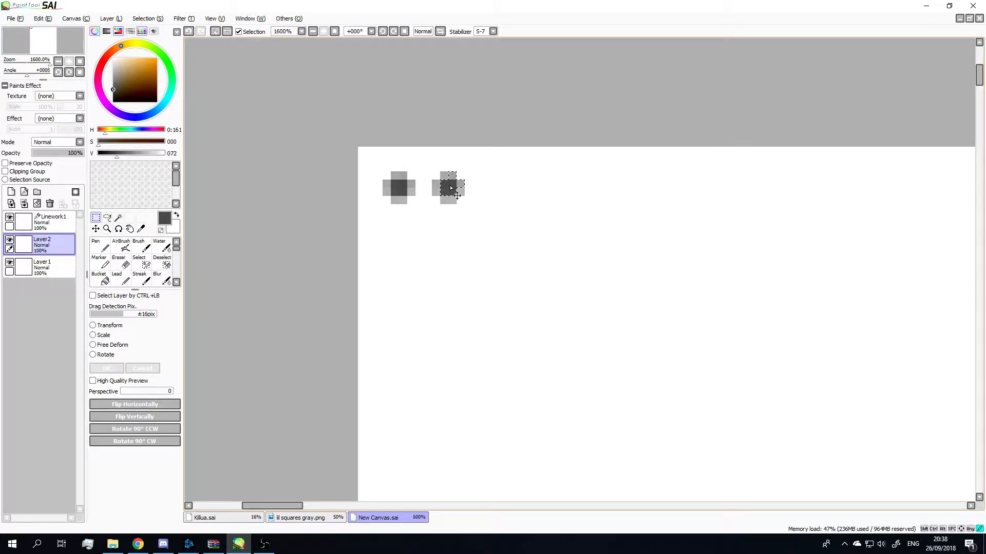
key(ctrl+d)
- Merge the duplicate dot's layer down into Layer1 and select both dots with a rectangular selection
drag(357, 144, 390, 179)
drag(408, 148, 439, 175)
key(ctrl+d)
scroll(464, 263, down, 4)
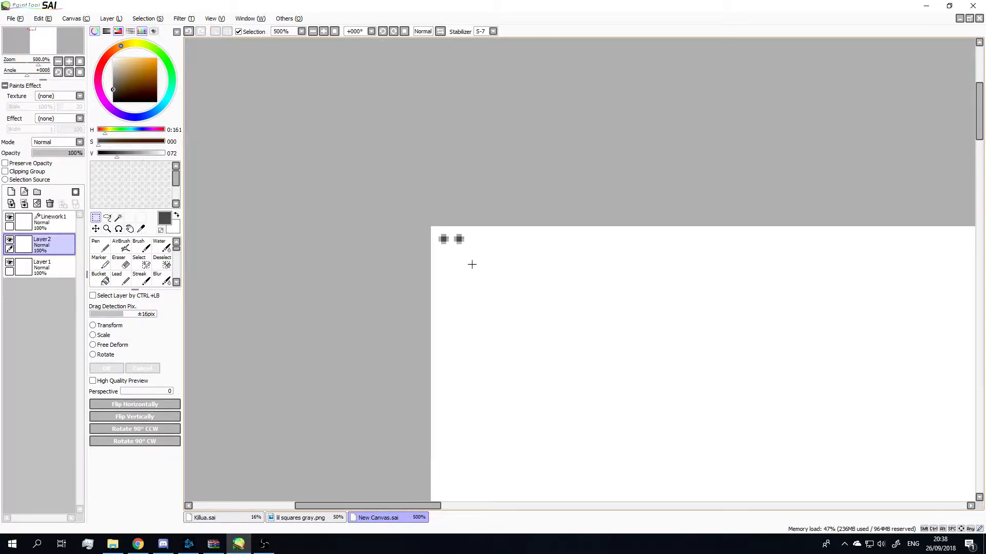
scroll(473, 246, up, 4)
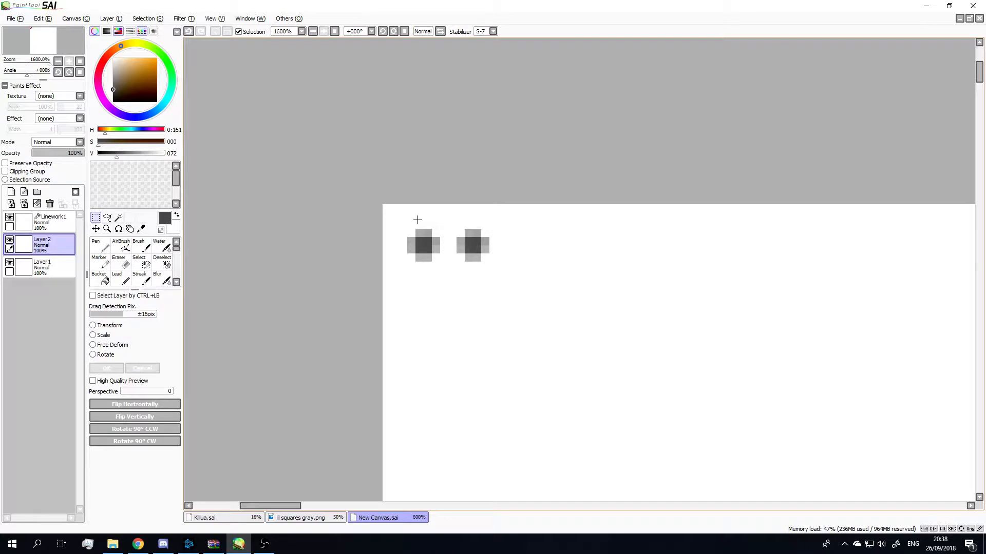
drag(413, 198, 489, 261)
key(ctrl+d)
click(24, 203)
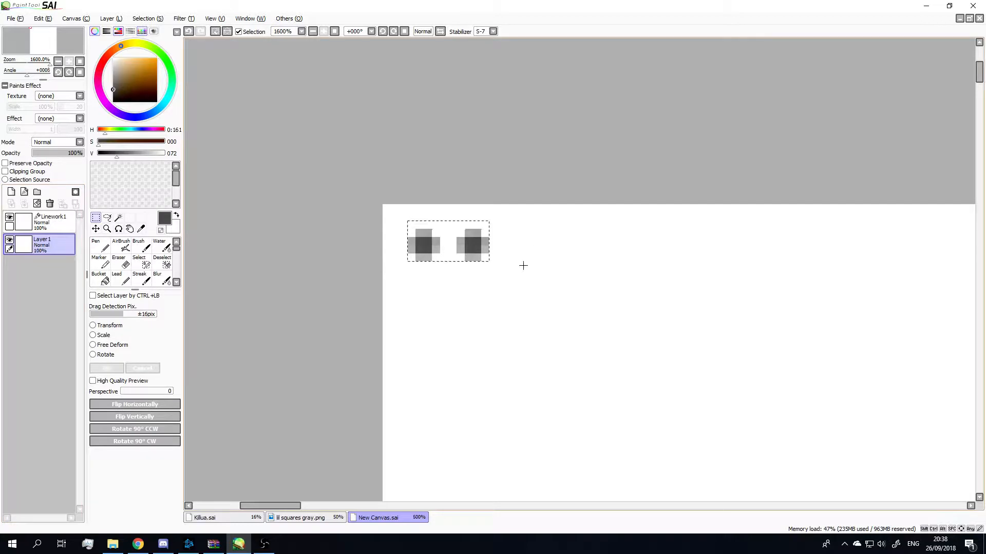
- Paste a copy of the dot pair on a new layer and move it straight below the original pair
click(447, 245)
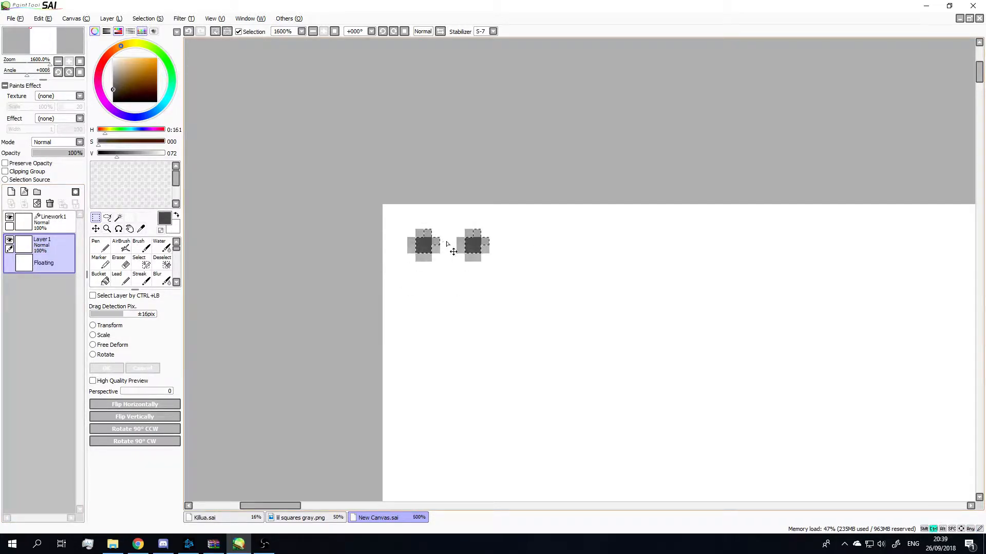
key(ctrl+v)
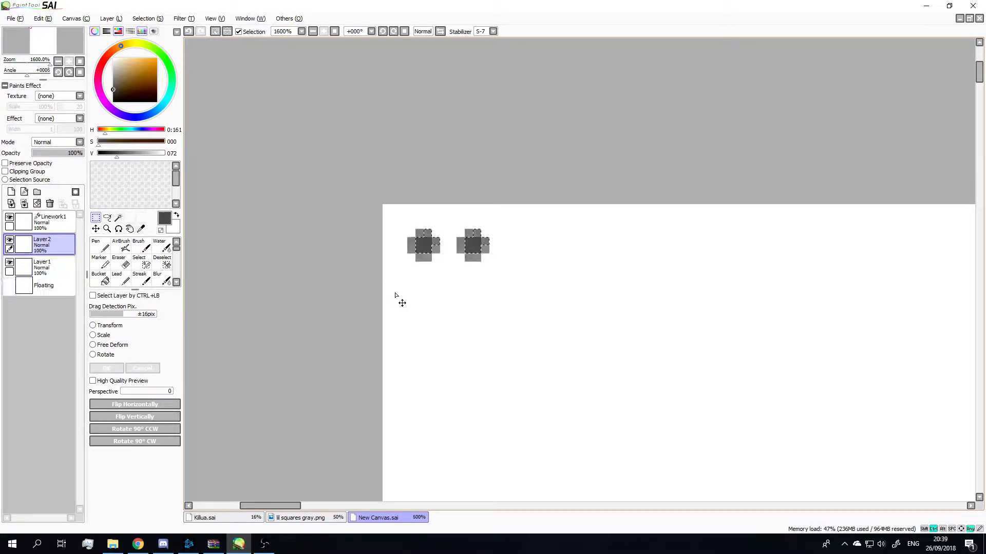
drag(440, 245, 444, 269)
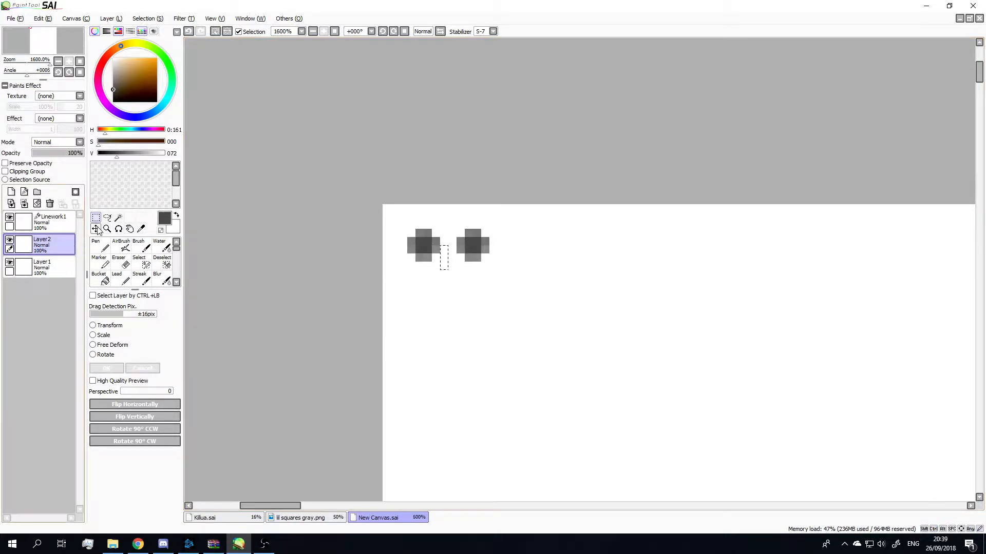
ctrl+click(403, 257)
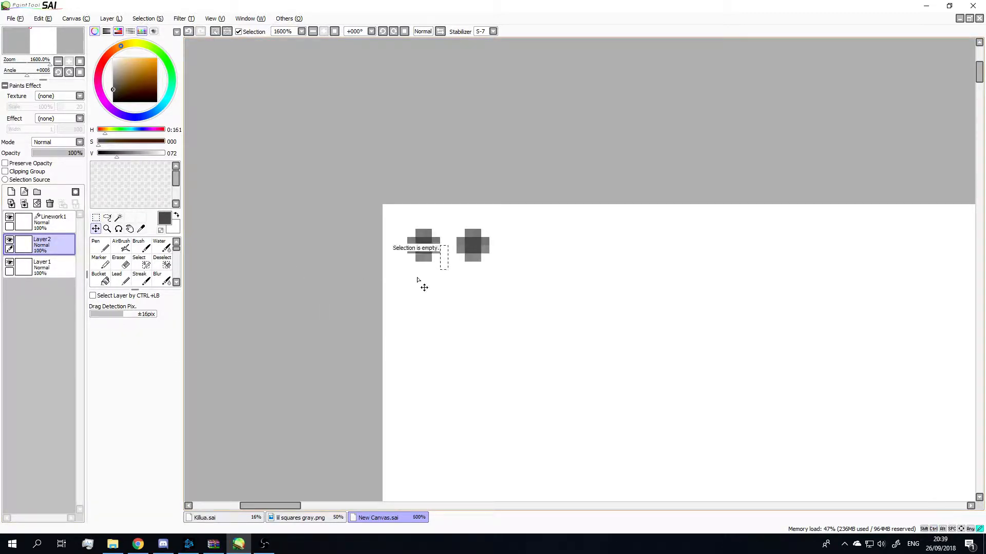
key(ctrl+t)
click(96, 228)
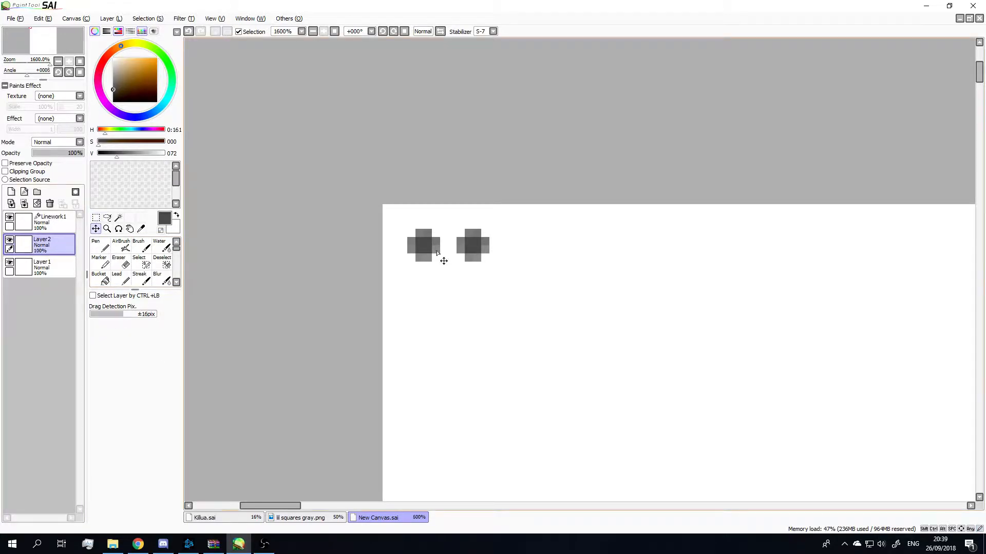
drag(435, 253, 434, 312)
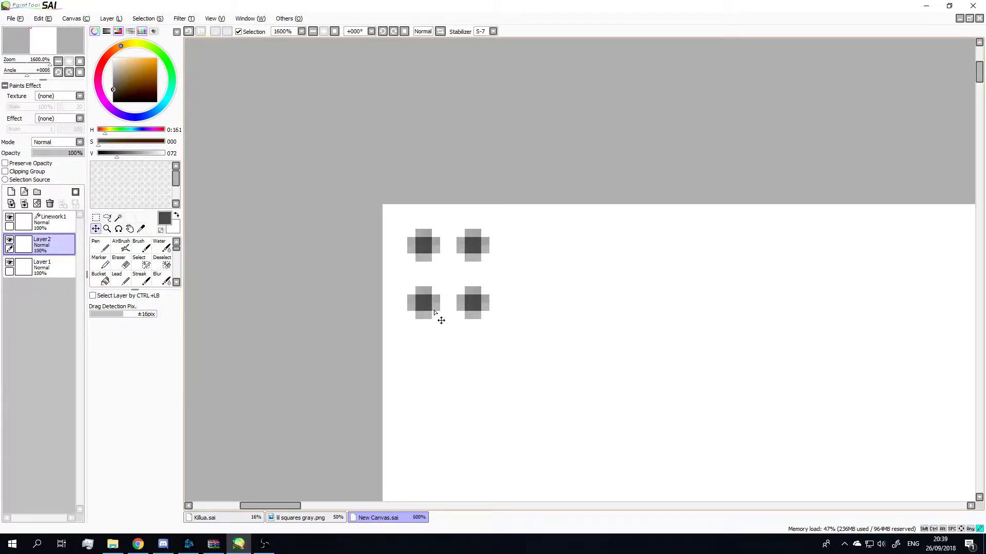
- Try a staggered arrangement by shifting the lower dot pair sideways, and move it back under the upper pair
scroll(612, 334, down, 6)
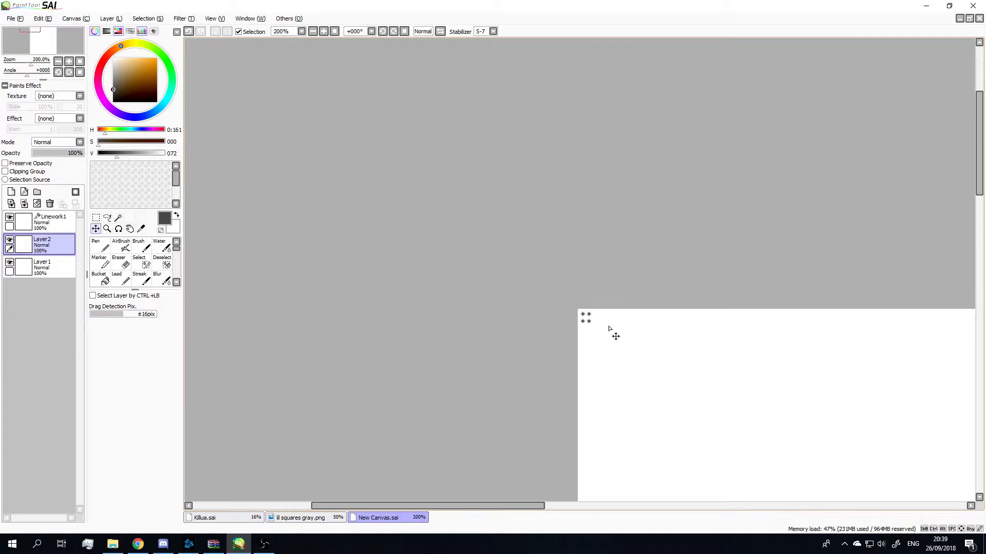
scroll(512, 307, up, 6)
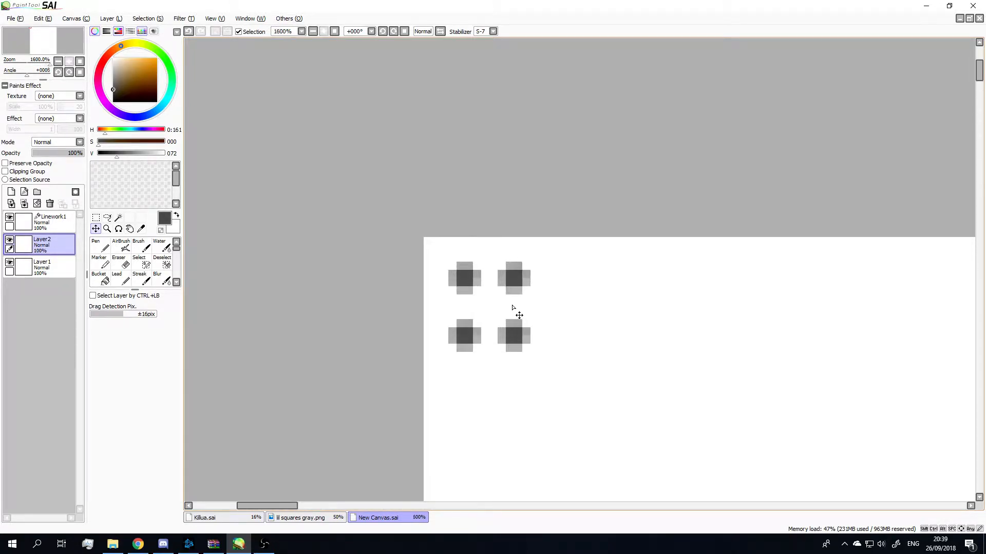
drag(463, 331, 497, 330)
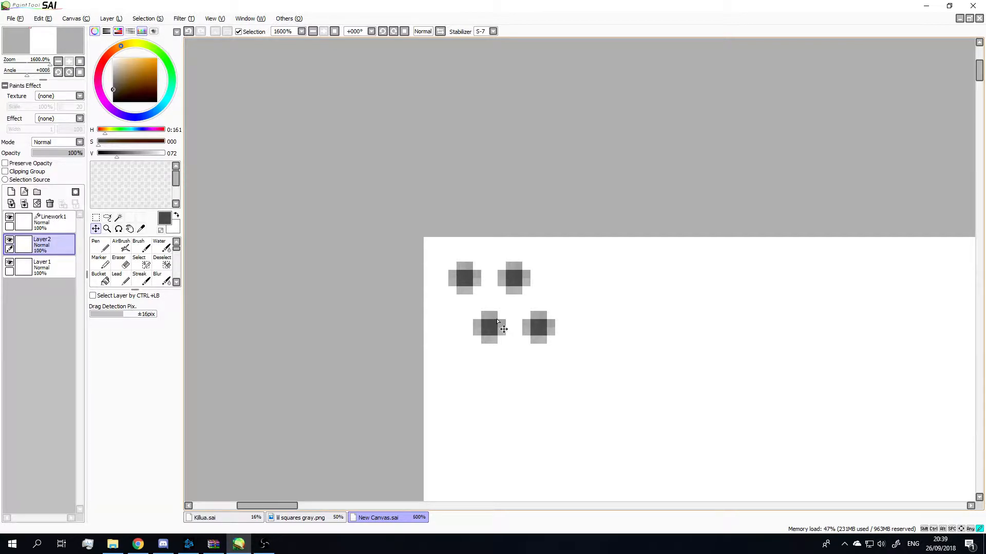
drag(502, 321, 471, 338)
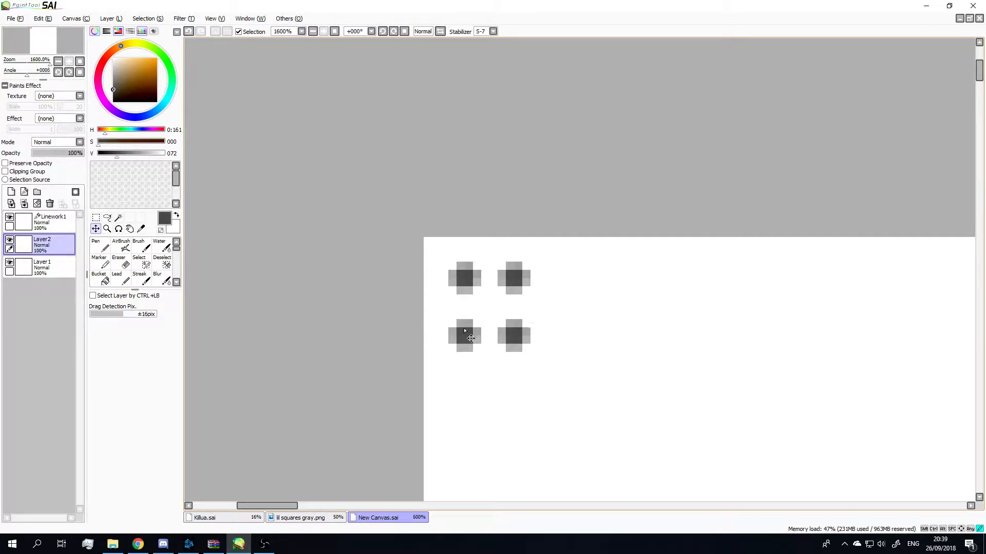
- Select the two-by-two dot block from the canvas corner and merge Layer2 down into Layer1
click(96, 218)
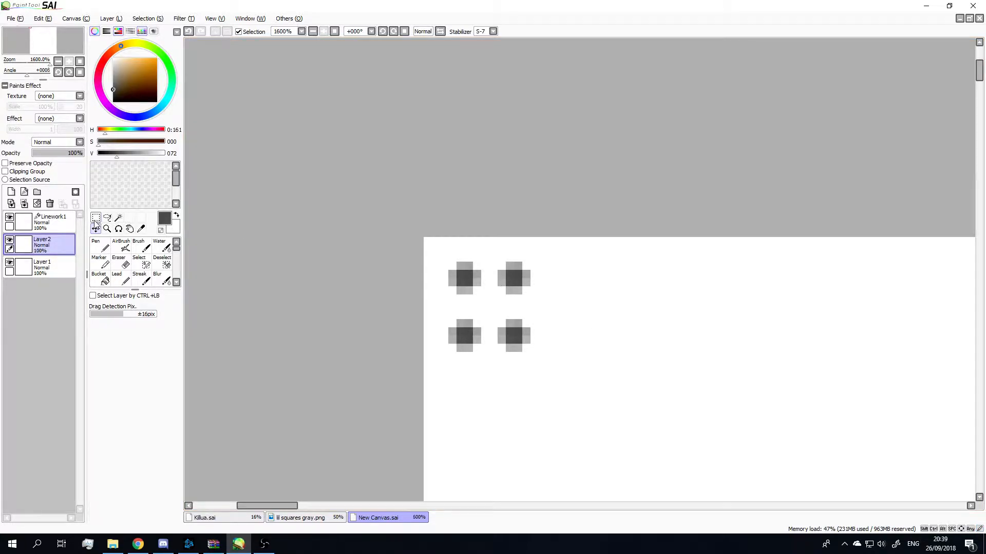
scroll(622, 296, down, 2)
scroll(633, 371, up, 2)
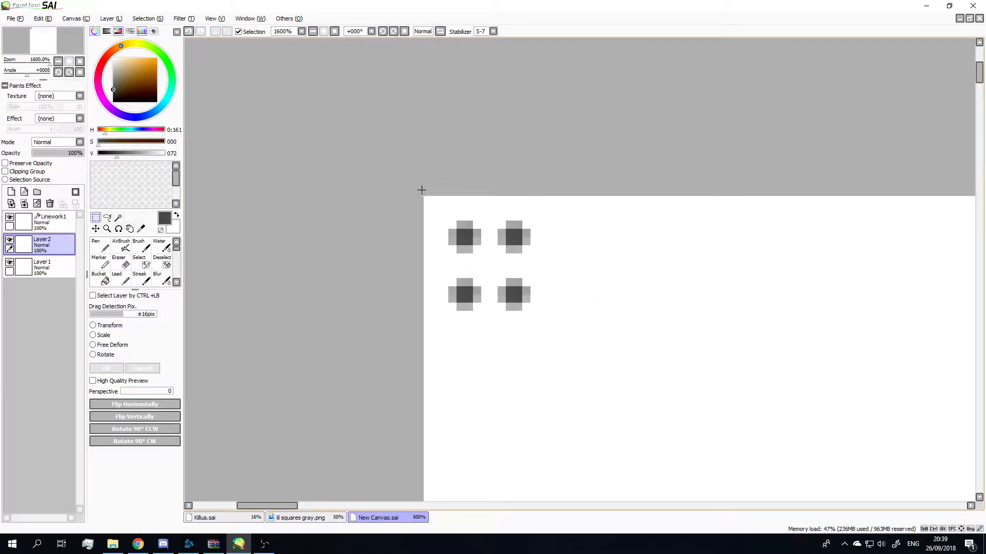
drag(422, 190, 528, 308)
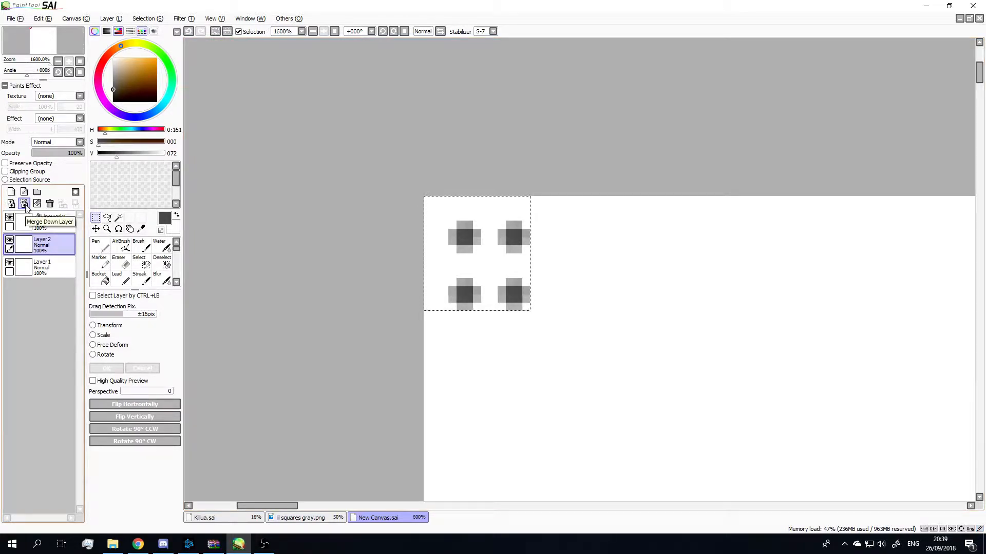
click(24, 204)
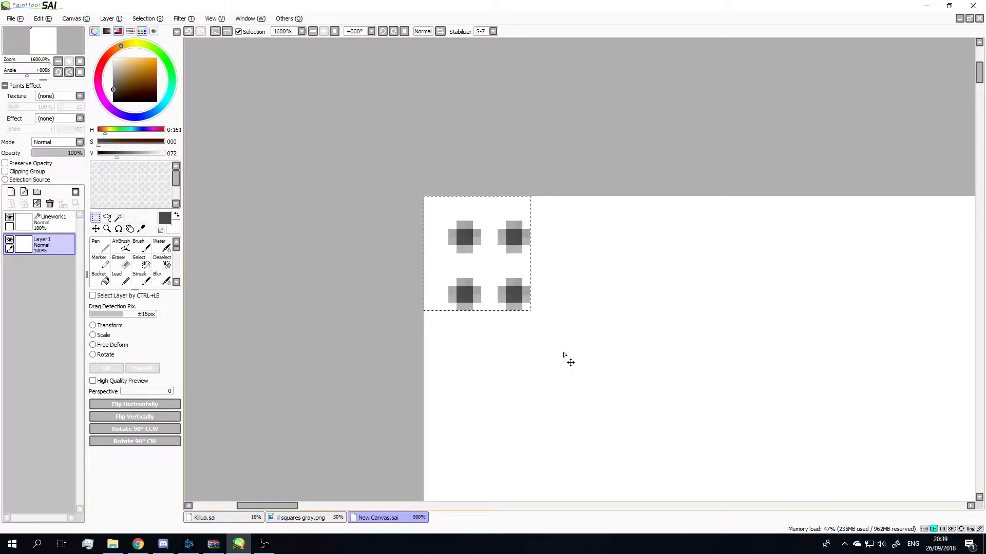
- Paste a copy of the two-by-two dot block, place it directly below the original, and merge it into Layer1
key(ctrl+c)
key(ctrl+v)
drag(504, 248, 502, 365)
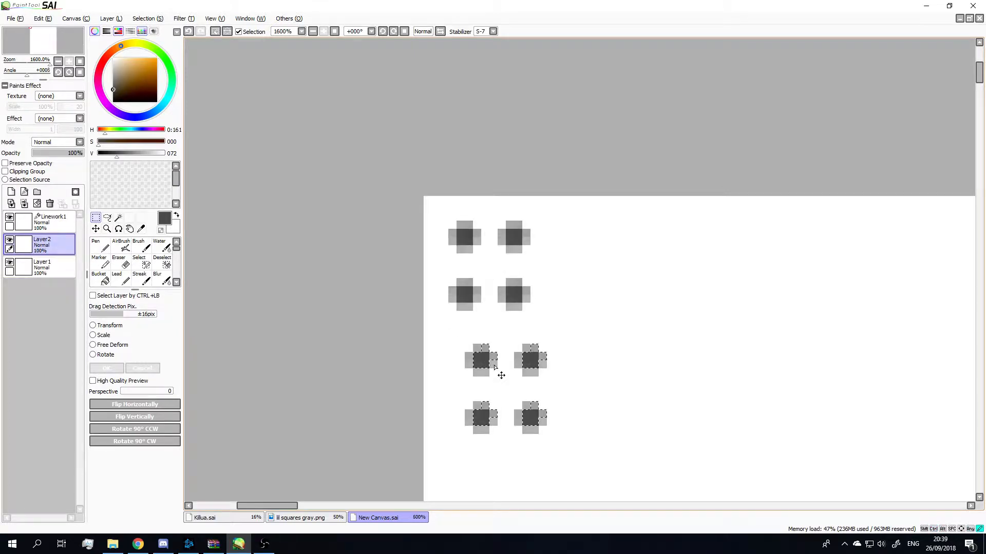
scroll(586, 341, down, 6)
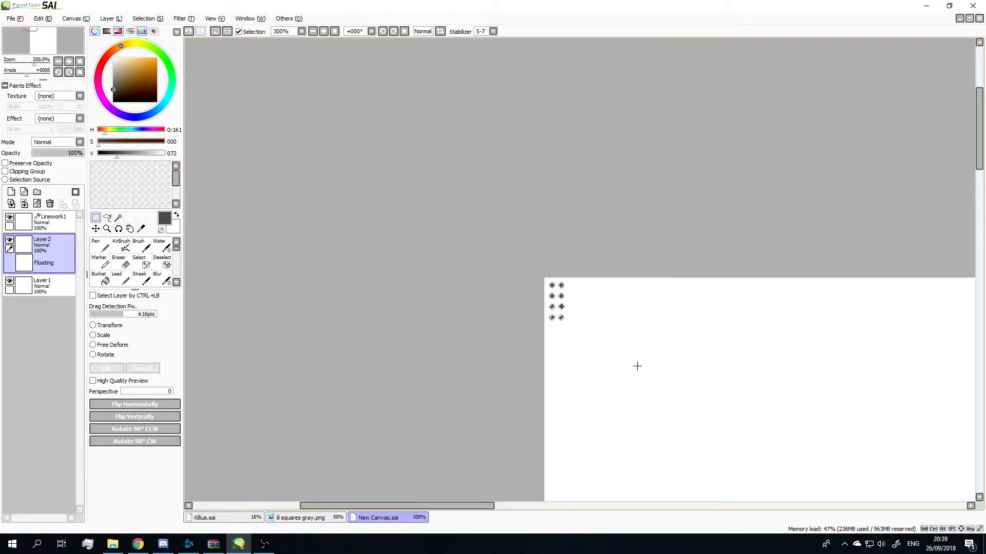
click(24, 204)
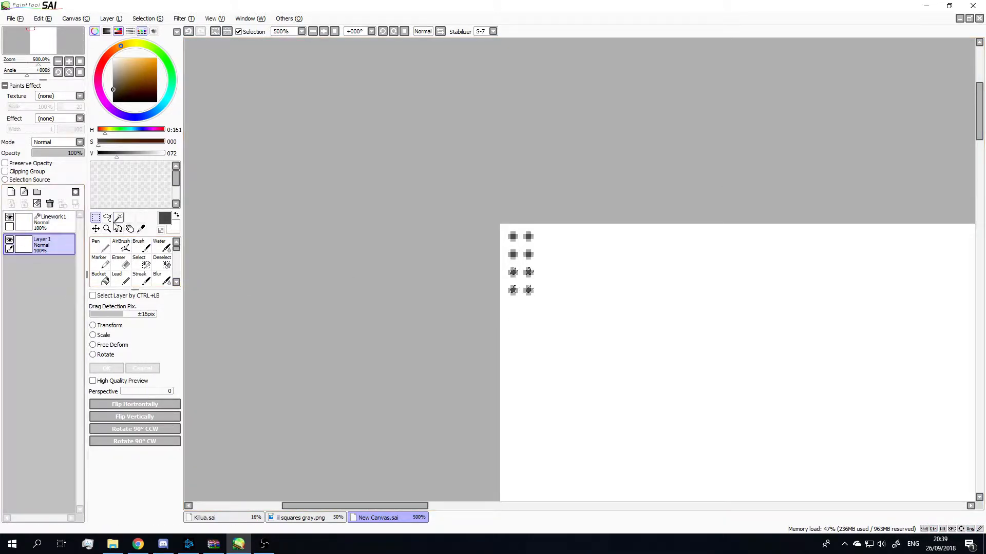
- Select the four-row dot block from the canvas corner and paste a copy of it directly below
drag(517, 238, 531, 293)
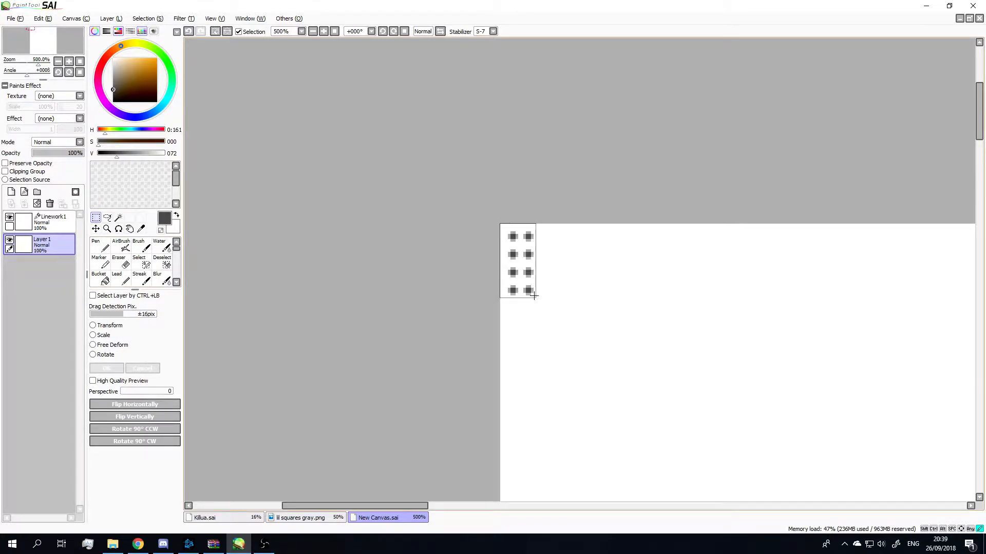
scroll(531, 290, up, 4)
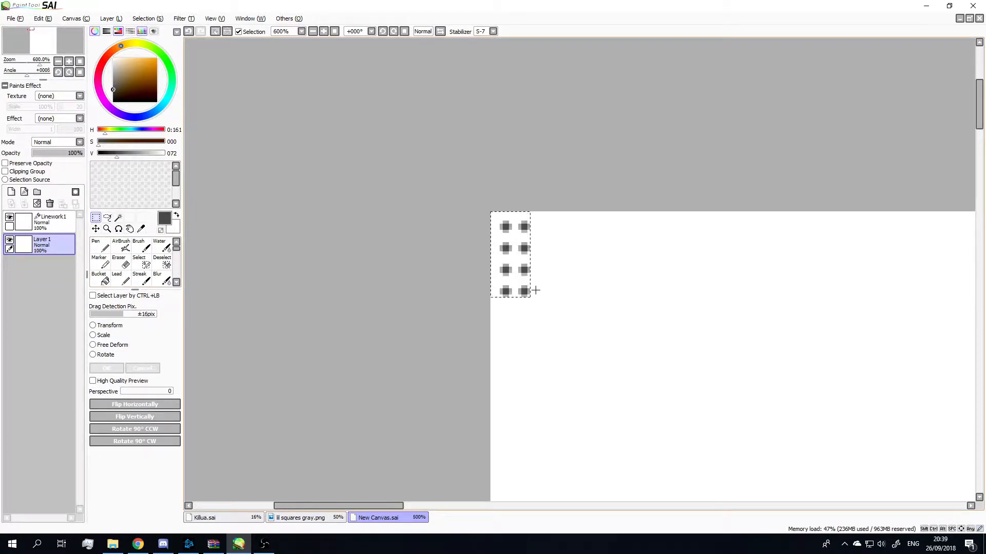
scroll(536, 285, down, 3)
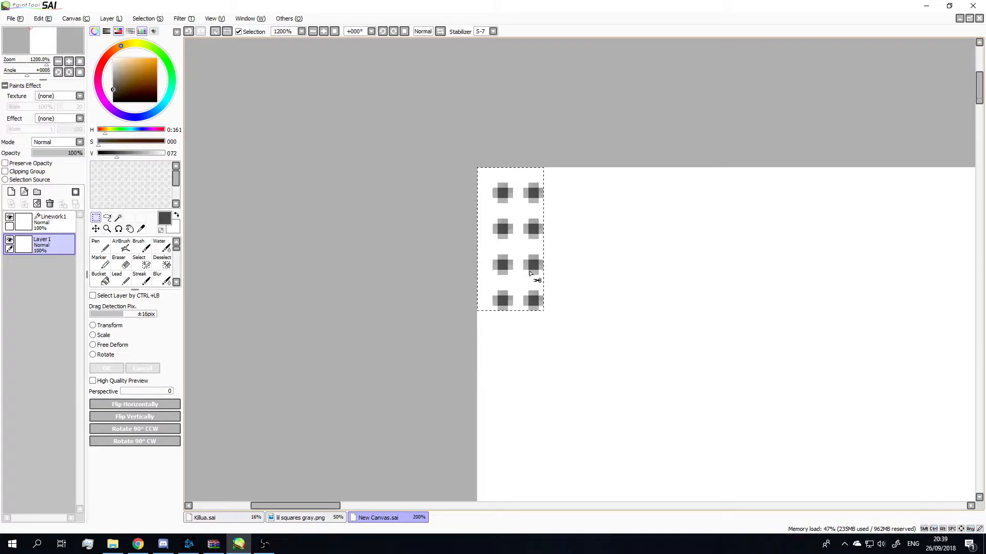
key(ctrl+c)
key(ctrl+v)
drag(533, 269, 528, 336)
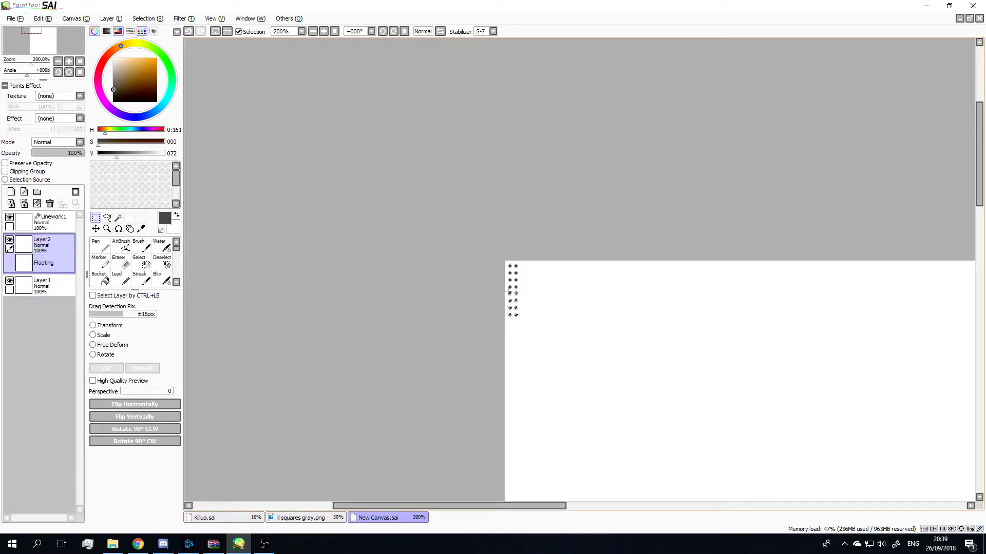
- Align the pasted four-row dot copy so its spacing below the original matches the other rows, and deselect it
scroll(529, 293, up, 4)
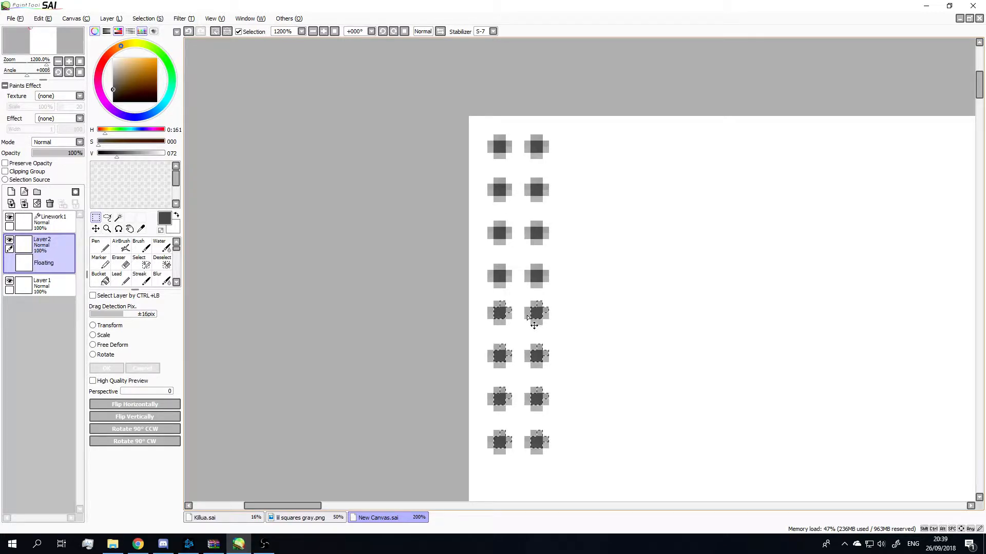
drag(529, 331, 532, 337)
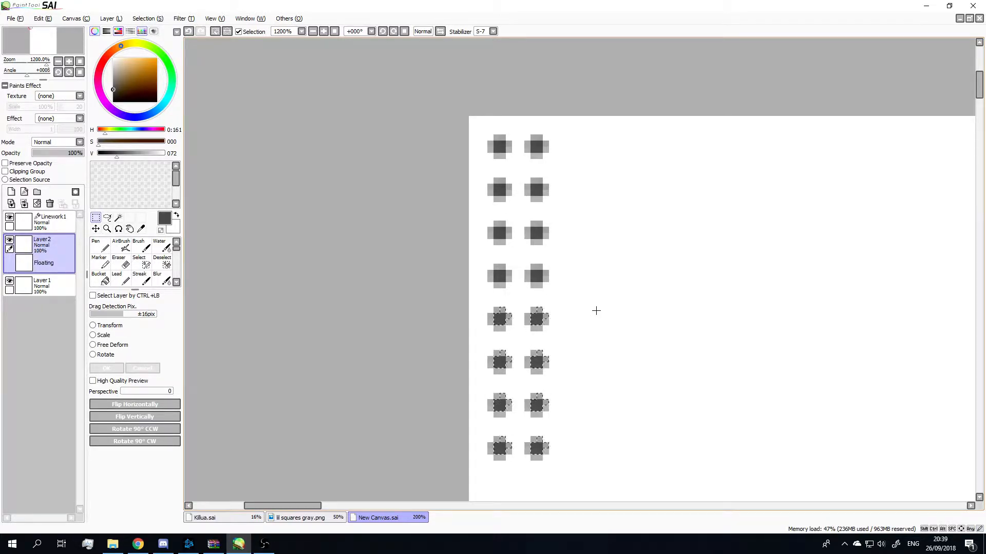
scroll(596, 309, down, 3)
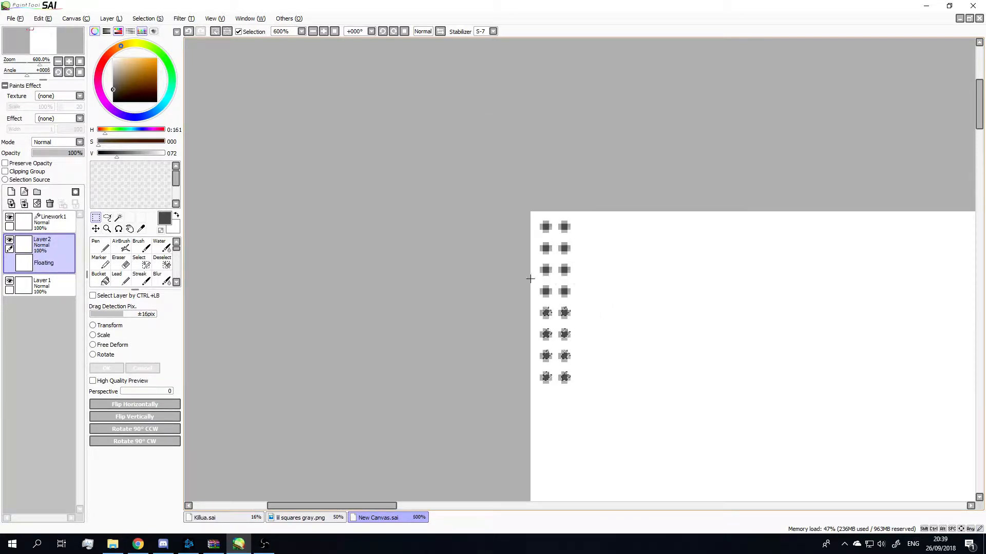
key(ctrl+d)
scroll(594, 281, down, 1)
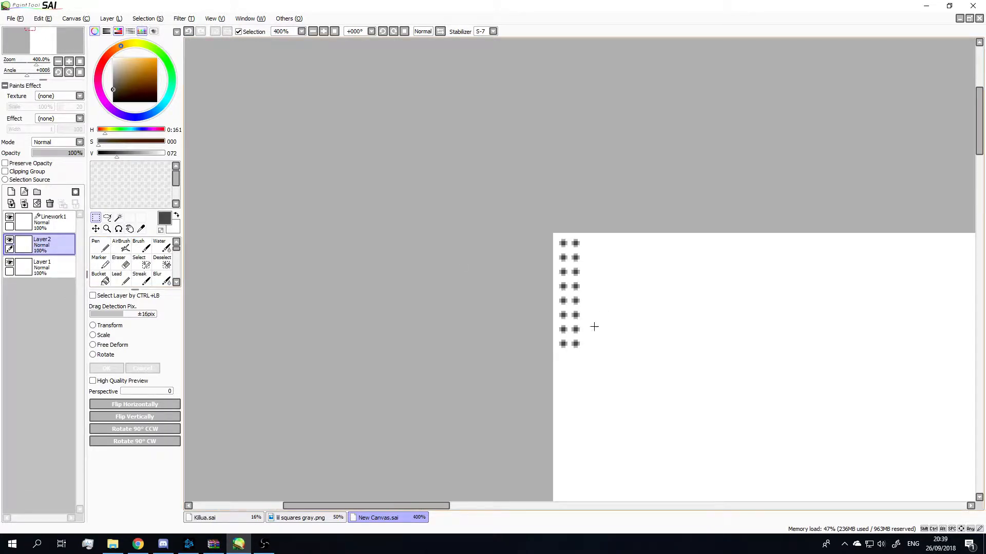
- Select the eight-row dot block, merge Layer2 into Layer1, and paste a copy of the block directly to its right
scroll(565, 305, up, 2)
drag(524, 164, 580, 401)
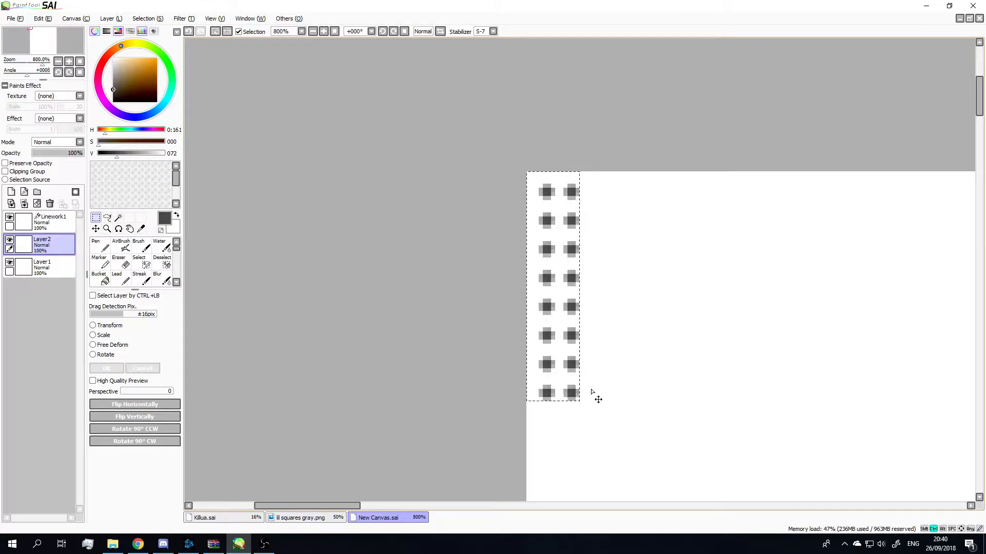
click(24, 204)
key(ctrl+c)
key(ctrl+v)
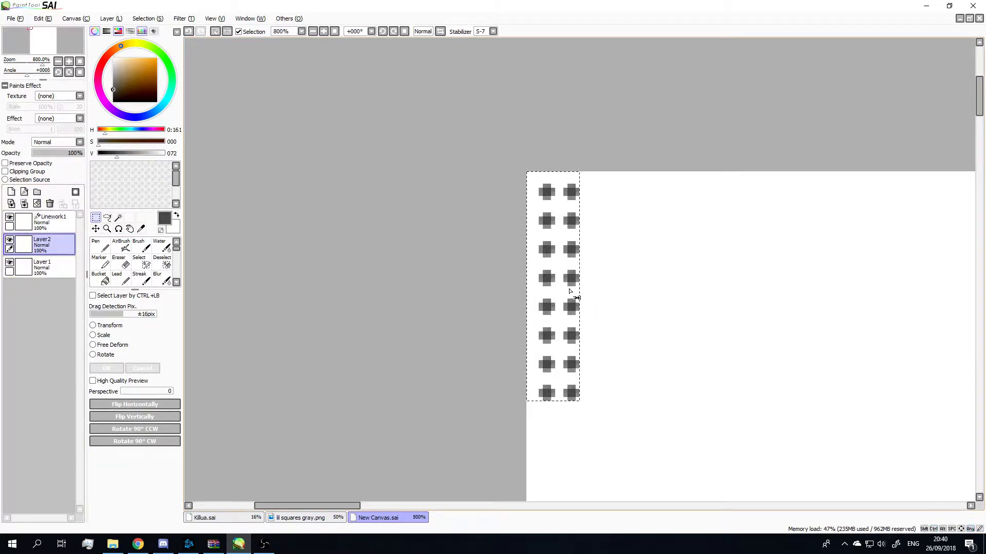
drag(575, 293, 623, 289)
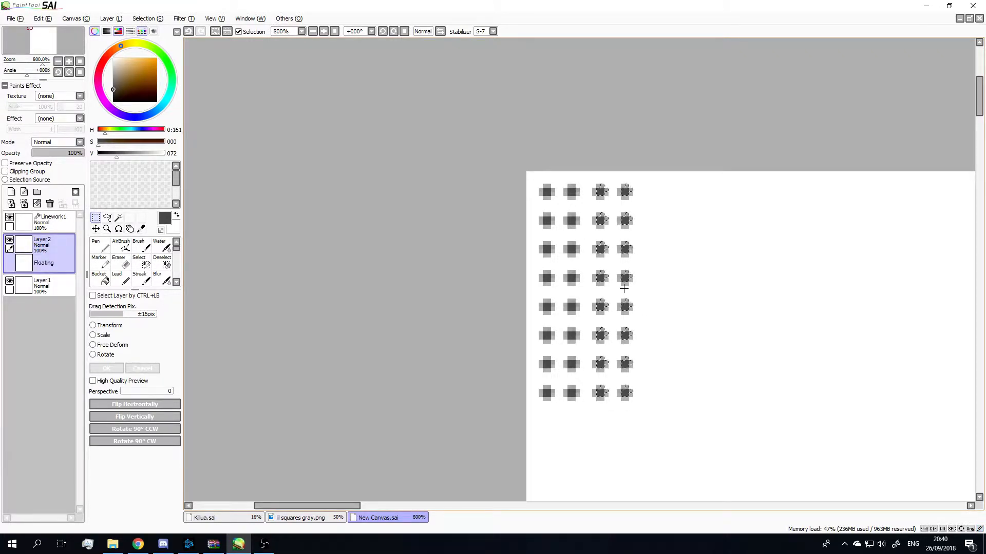
- Nudge the pasted dot columns until the column spacing is even, deselect them, and merge Layer2 into Layer1
scroll(612, 236, down, 2)
scroll(604, 230, up, 5)
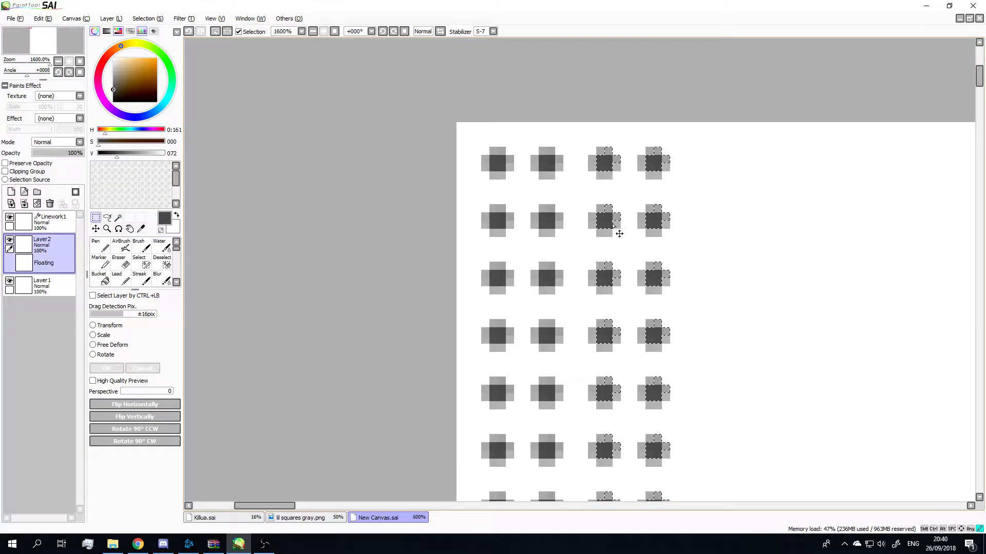
drag(618, 233, 613, 234)
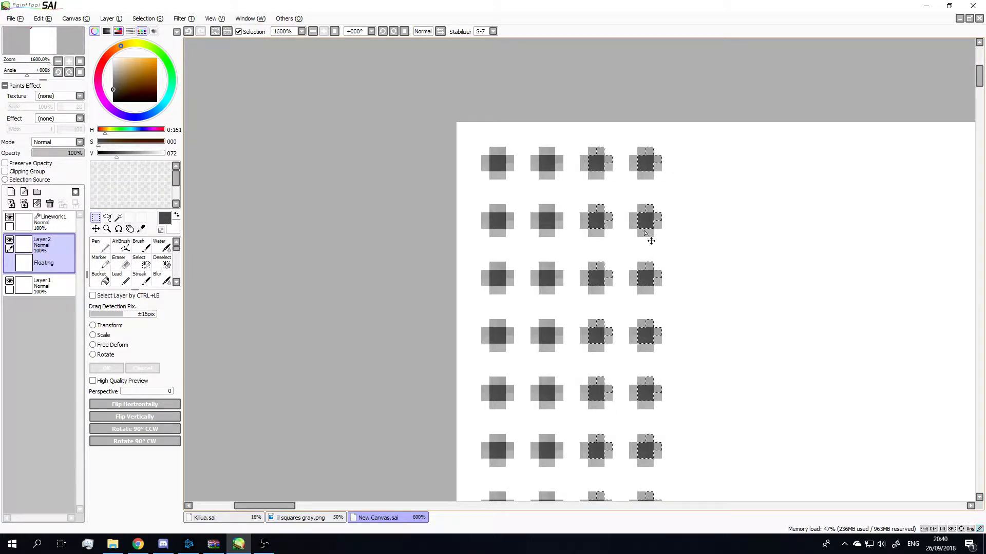
key(ctrl+d)
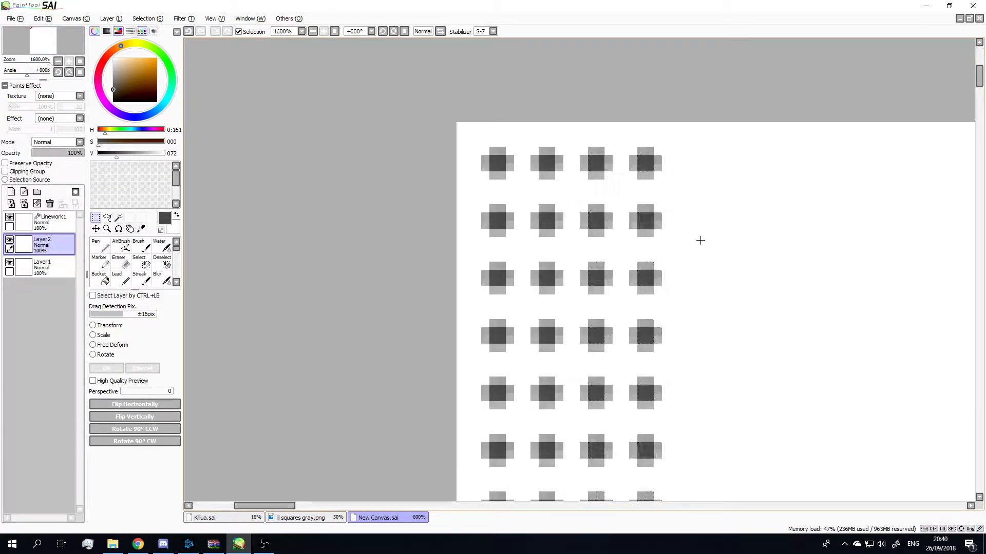
scroll(460, 135, down, 4)
scroll(460, 136, up, 4)
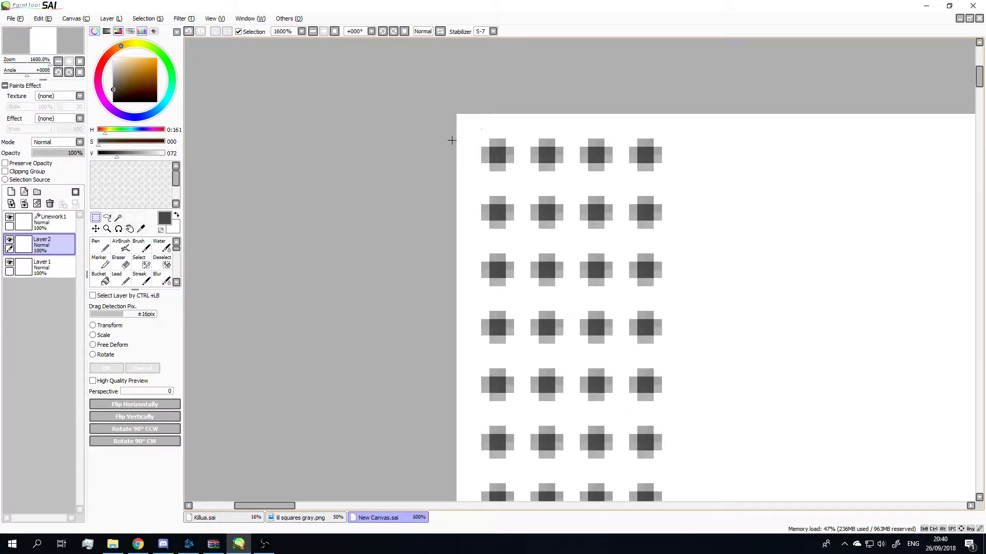
click(24, 203)
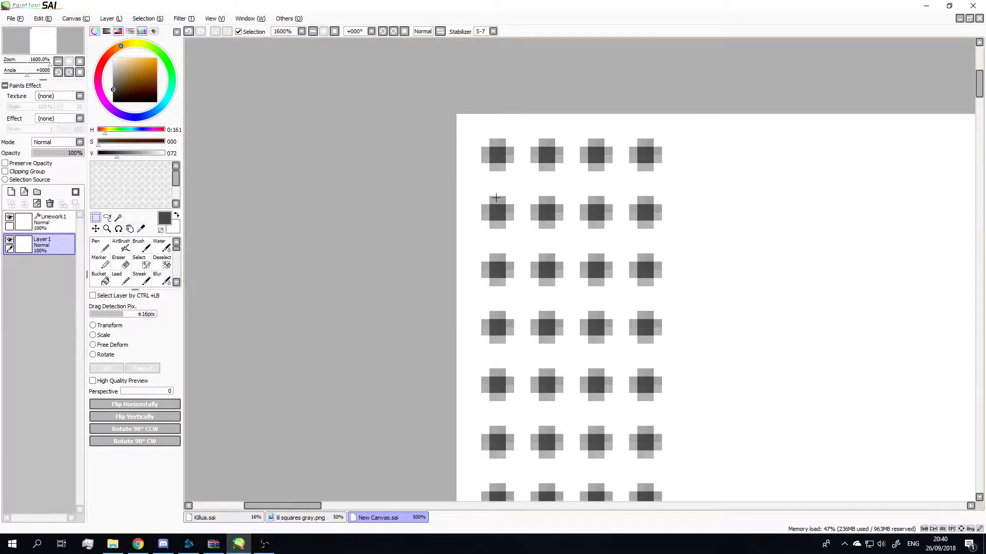
- Select the four-column dot block, shift it slightly toward the canvas's left edge, and deselect it
scroll(496, 198, down, 2)
drag(482, 158, 599, 432)
scroll(490, 220, up, 3)
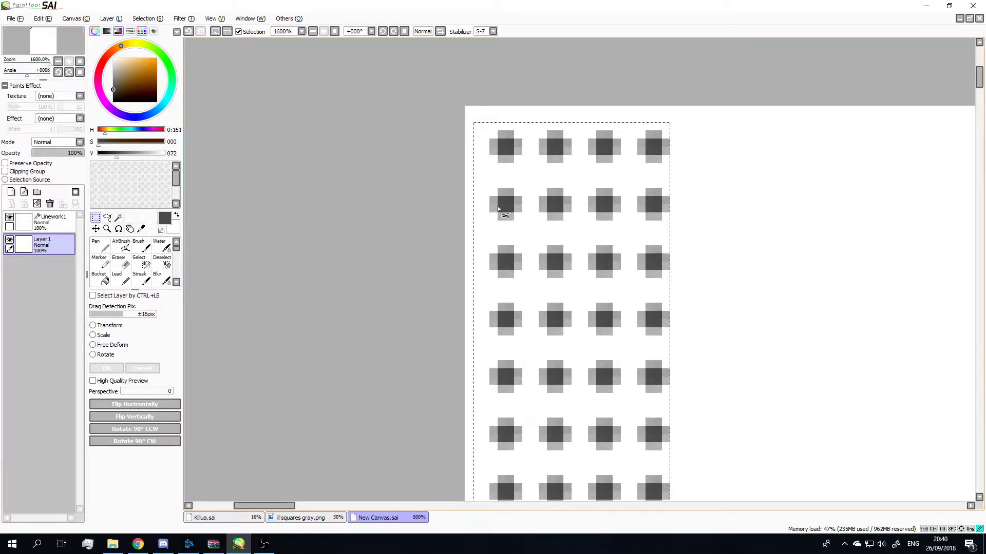
key(Left)
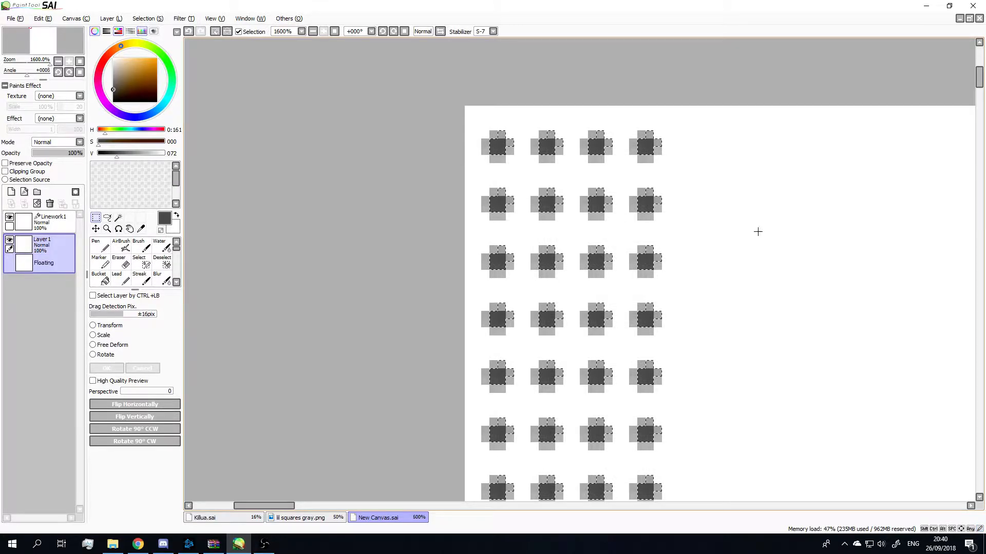
key(ctrl+d)
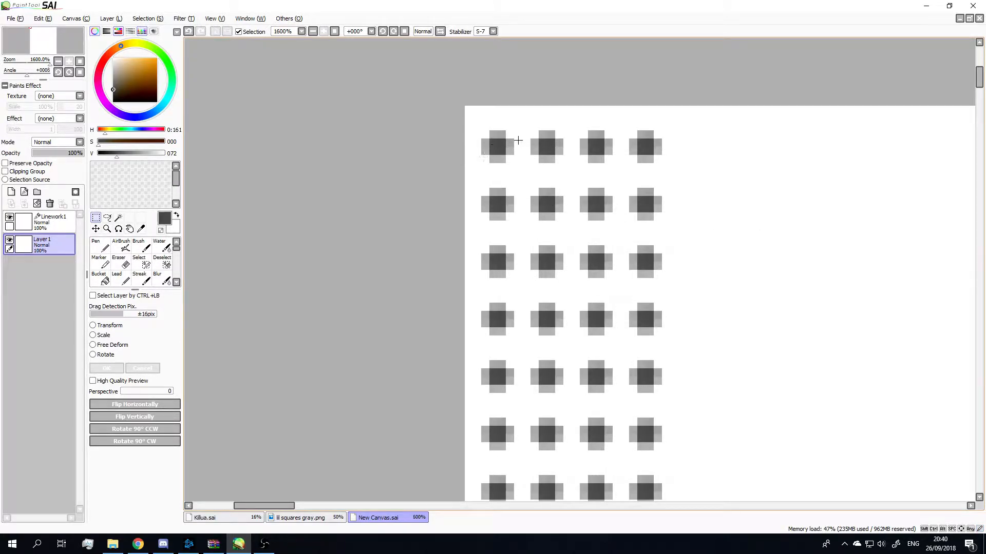
- Copy the four-column dot block from the canvas corner, place the pasted copy to its right, and merge it into Layer1
scroll(514, 170, down, 3)
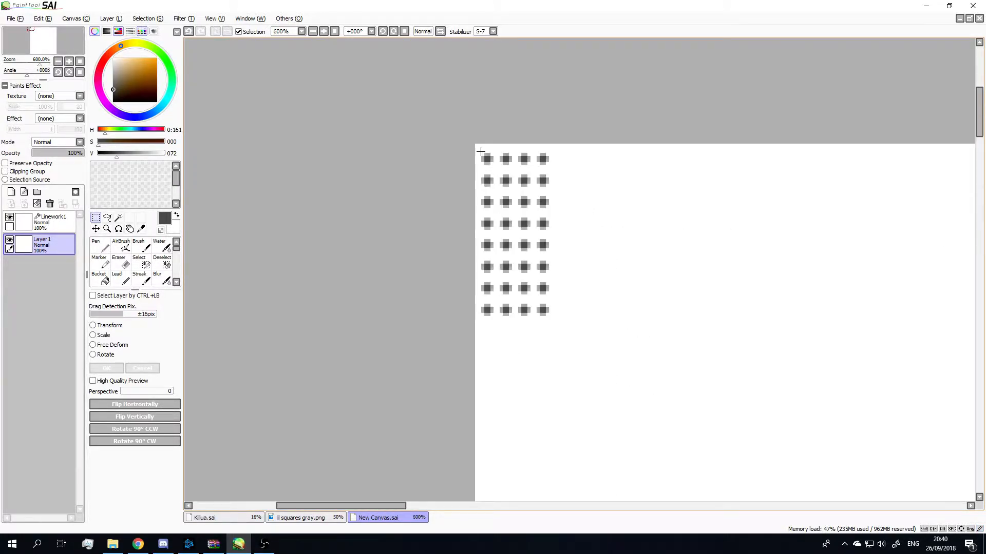
key(ctrl)
drag(427, 102, 549, 316)
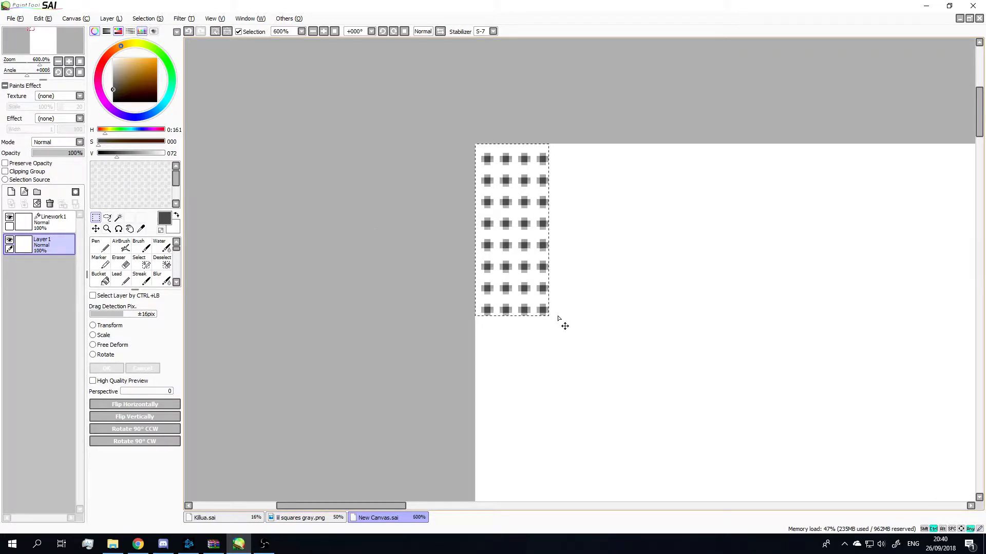
key(ctrl+c)
key(ctrl+v)
drag(503, 264, 580, 248)
key(ctrl+e)
- Copy the eight-column dot block, place the pasted copy to its right, and merge it into Layer1
drag(464, 129, 619, 317)
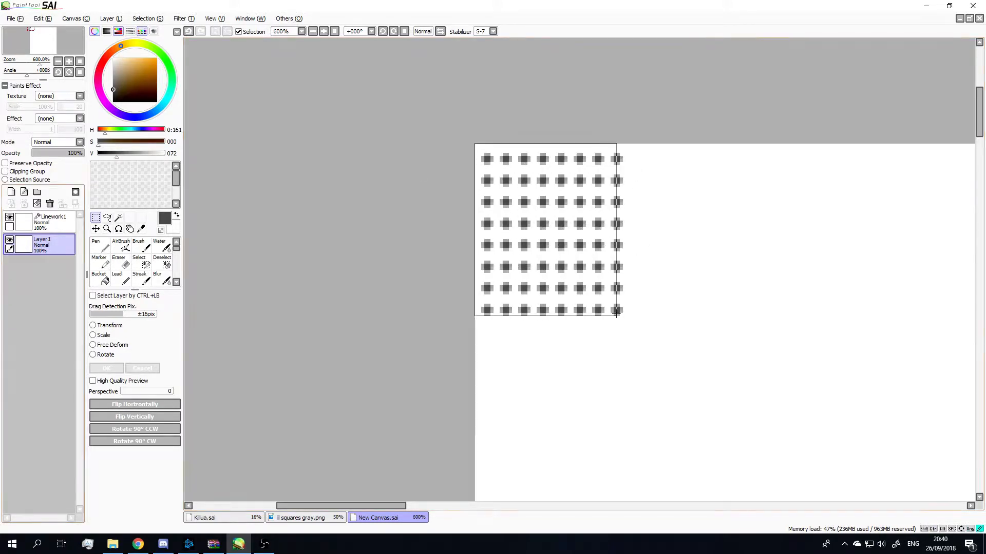
key(ctrl+c)
key(ctrl+v)
drag(528, 257, 675, 268)
key(ctrl+e)
- Copy the sixteen-column dot block, place the pasted copy directly below it, and merge it into Layer1
drag(464, 127, 777, 321)
key(ctrl+c)
key(ctrl+v)
drag(585, 268, 586, 441)
click(25, 204)
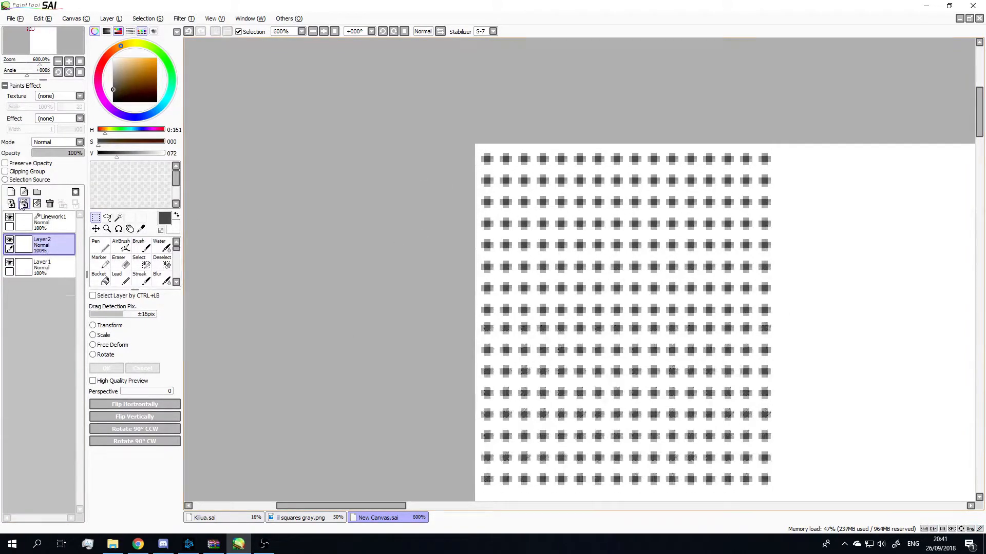
- Copy the sixteen-row dot block and place the pasted copy to its right, forming a 32-column strip
scroll(469, 380, down, 2)
drag(470, 219, 678, 460)
key(ctrl+c)
key(ctrl+v)
drag(569, 354, 767, 354)
scroll(472, 297, down, 3)
scroll(407, 298, up, 1)
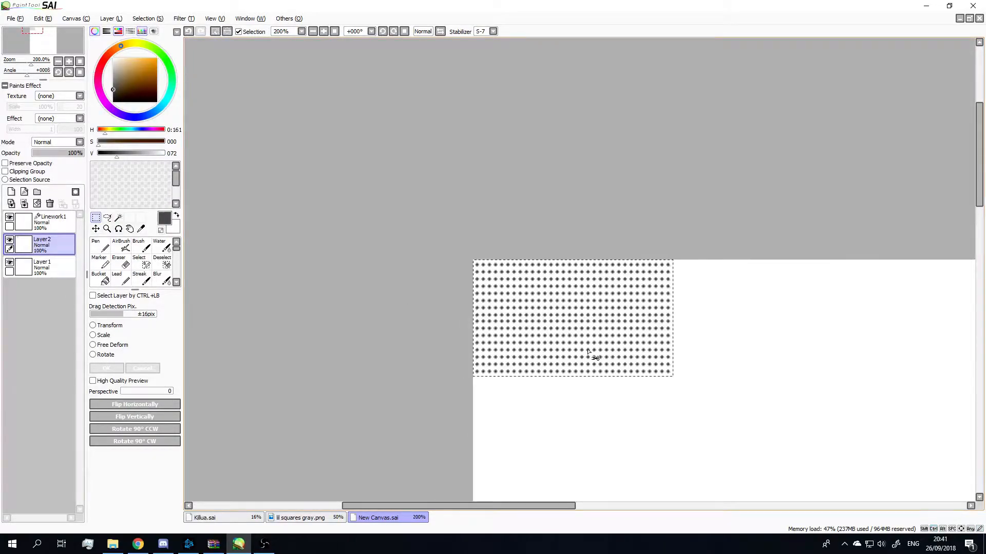
- Duplicate the 32-column dot strip to its right with even spacing and merge the copy into Layer1
scroll(640, 363, up, 3)
scroll(640, 363, down, 4)
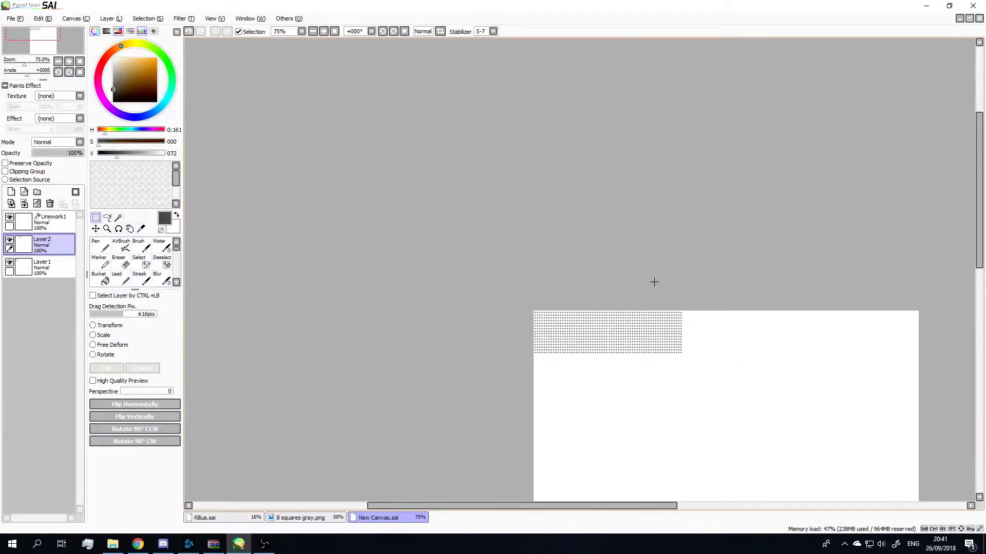
scroll(715, 282, up, 2)
key(Return)
scroll(603, 353, up, 2)
key(ctrl+t)
scroll(319, 238, down, 2)
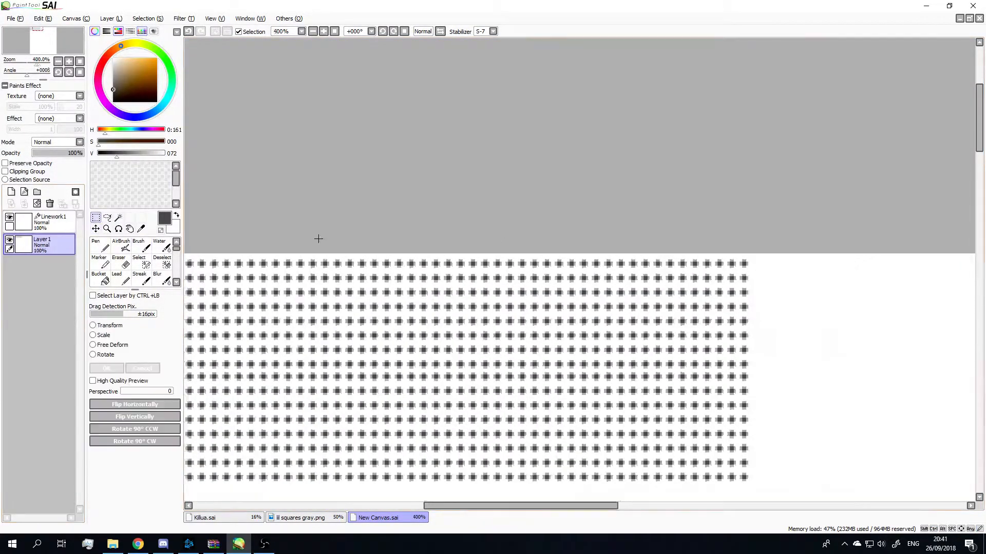
- Paste a copy of the widened dot strip at its right end and line it up with the existing columns
scroll(319, 238, down, 2)
drag(662, 288, 832, 348)
scroll(747, 288, up, 1)
scroll(747, 287, up, 2)
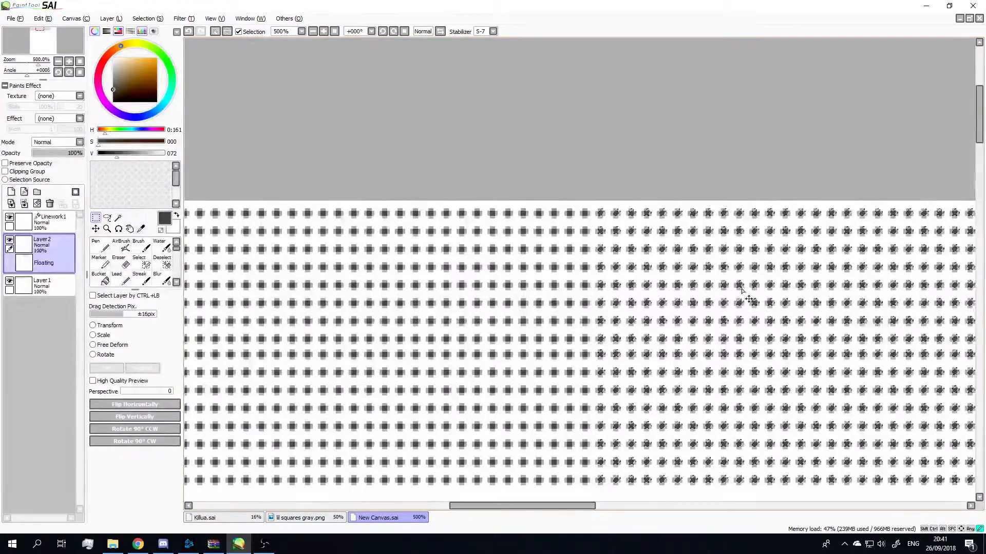
- Paste a copy of the full 16-row dot strip directly below the original
key(ctrl+z)
key(ctrl+z)
scroll(397, 245, down, 3)
key(ctrl+t)
drag(497, 316, 497, 378)
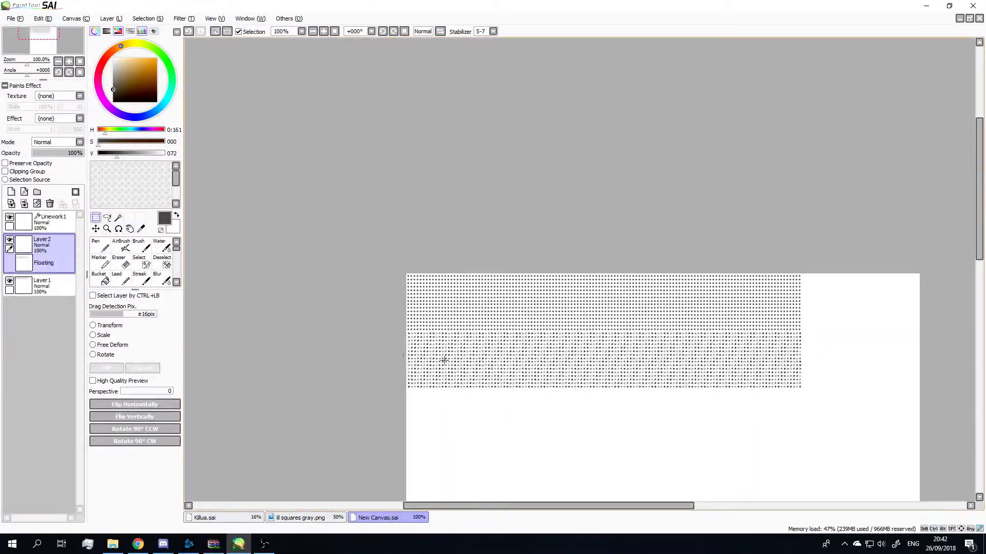
- Align the lower dot strip with even row spacing and merge it into Layer1
scroll(429, 260, up, 5)
drag(425, 254, 425, 269)
key(ctrl+z)
key(ctrl+z)
scroll(513, 332, down, 7)
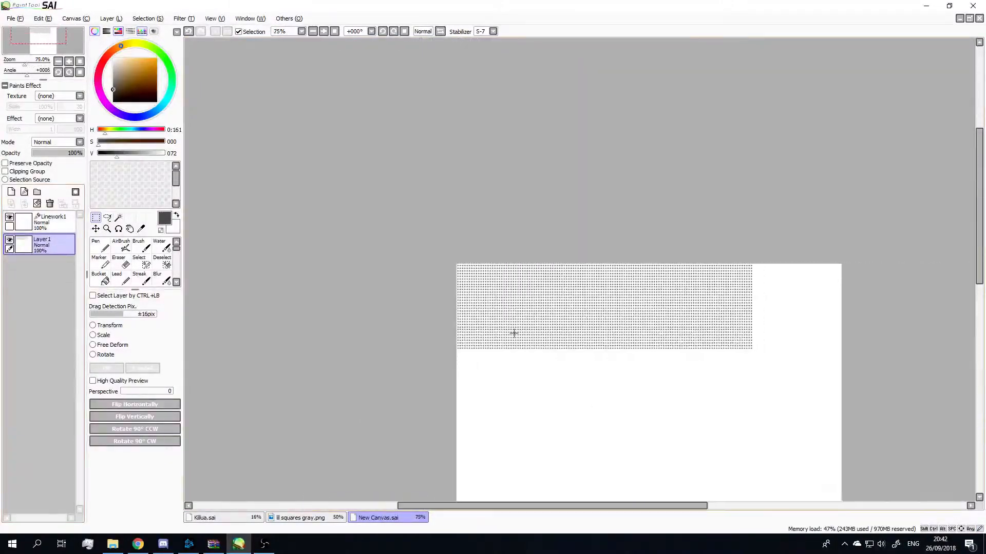
- Duplicate the 32-row dot block directly below itself, align the rows, and merge the copy into Layer1
scroll(795, 327, up, 3)
key(ctrl+t)
drag(730, 323, 731, 437)
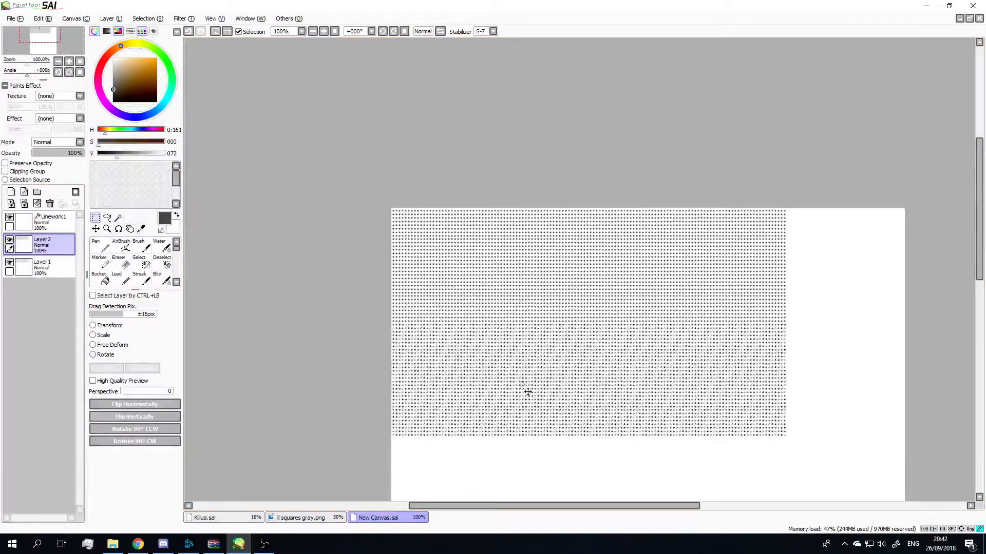
scroll(400, 332, up, 4)
scroll(215, 261, down, 5)
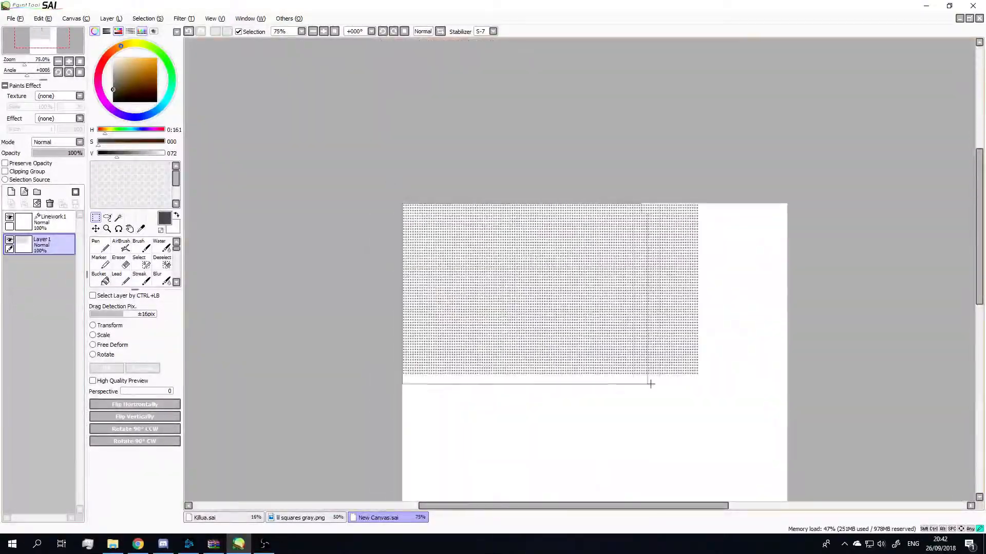
- Paste a copy of the 64-row dot block below the original, close the gap between them, and merge it into Layer1
key(Return)
key(ctrl+z)
scroll(431, 406, up, 5)
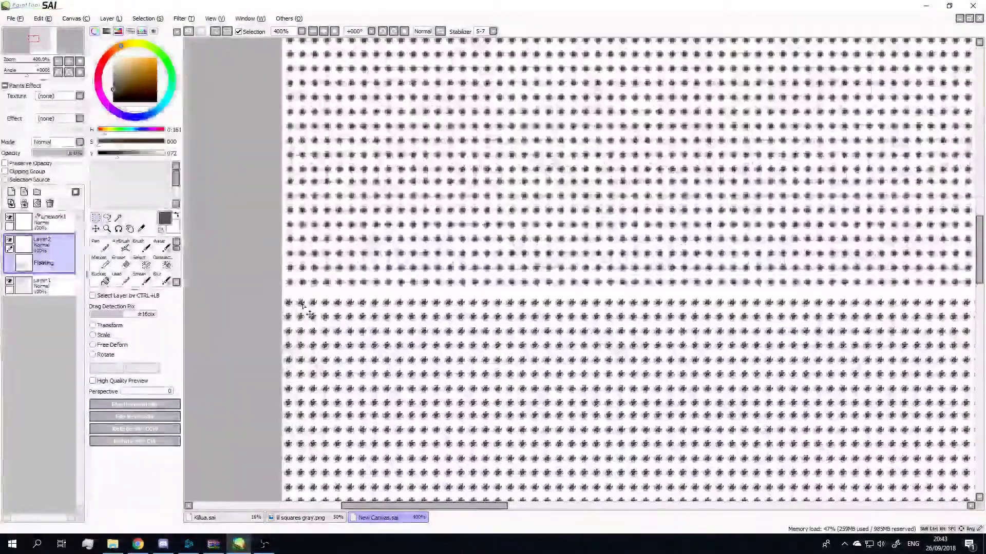
key(ctrl+z)
scroll(310, 165, down, 6)
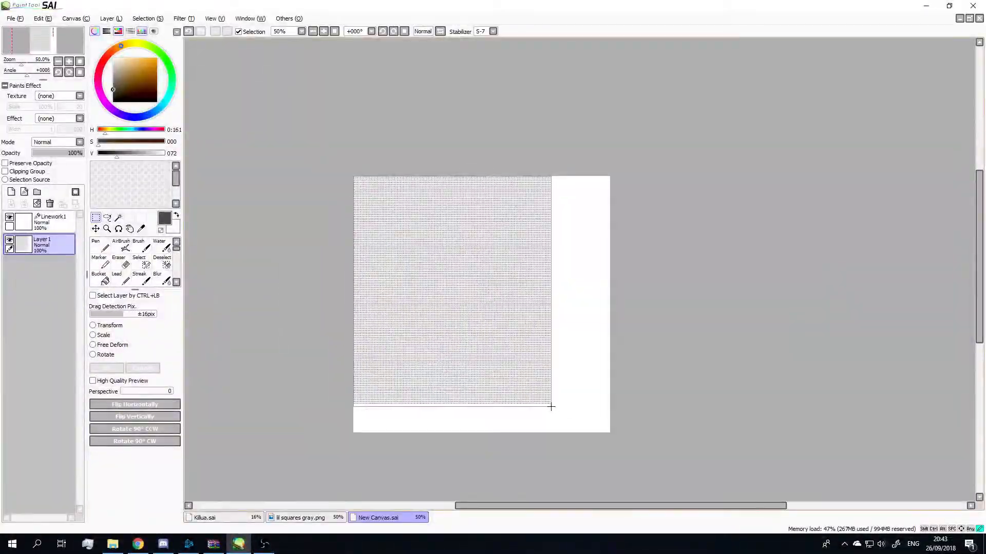
- Paste a strip of dot rows into the empty band along the canvas's bottom edge
scroll(493, 325, up, 2)
scroll(421, 294, down, 2)
scroll(509, 387, down, 2)
key(ctrl+y)
scroll(409, 354, up, 6)
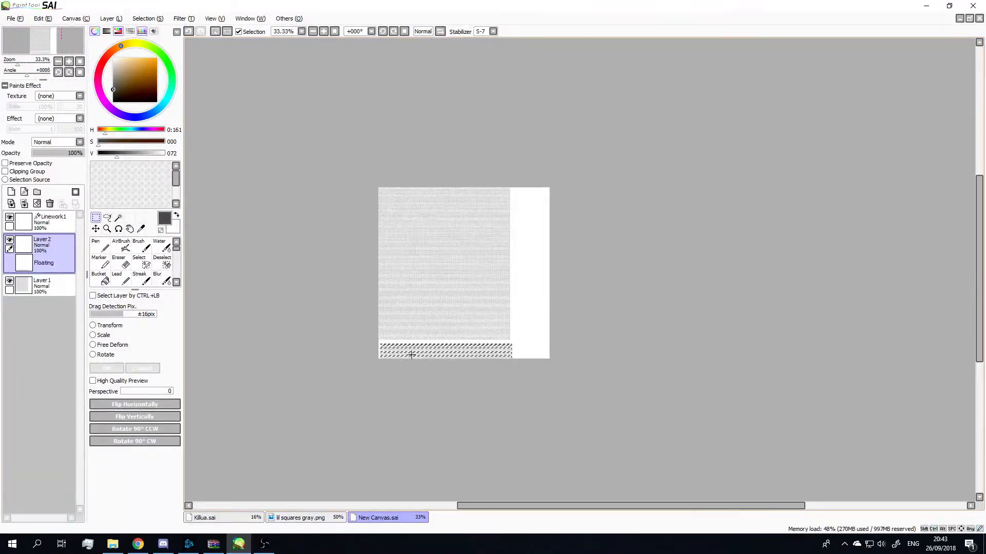
- Merge the bottom strip, fill the empty right side of the canvas with an aligned dot copy, and merge it into Layer1
scroll(394, 136, down, 4)
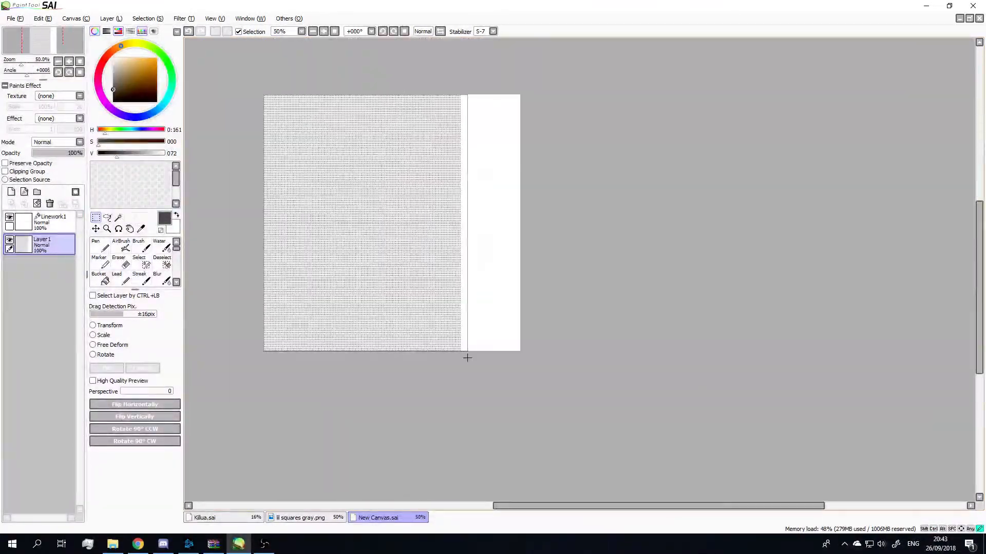
scroll(453, 137, up, 3)
scroll(457, 62, up, 5)
drag(547, 92, 548, 94)
key(ctrl+d)
scroll(410, 214, down, 10)
scroll(411, 215, up, 3)
key(ctrl+e)
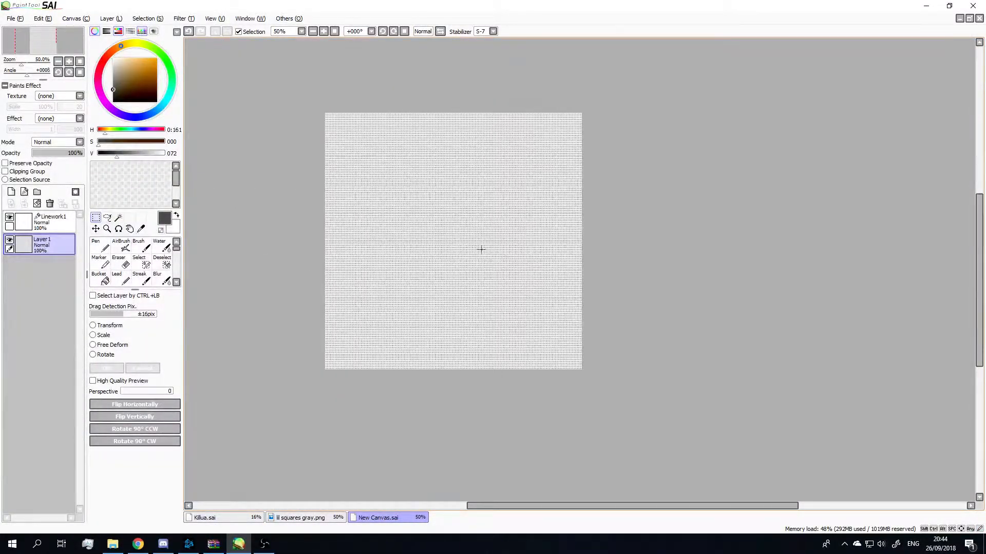
- Select the whole dotted canvas
scroll(441, 213, down, 2)
scroll(438, 207, up, 3)
scroll(505, 256, down, 3)
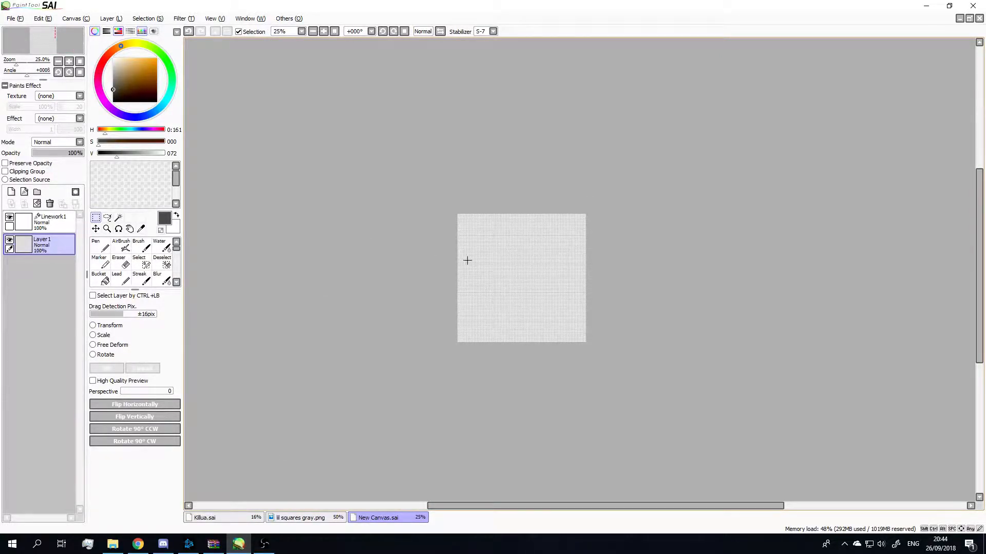
drag(433, 188, 601, 380)
key(alt)
key(alt)
scroll(580, 272, up, 2)
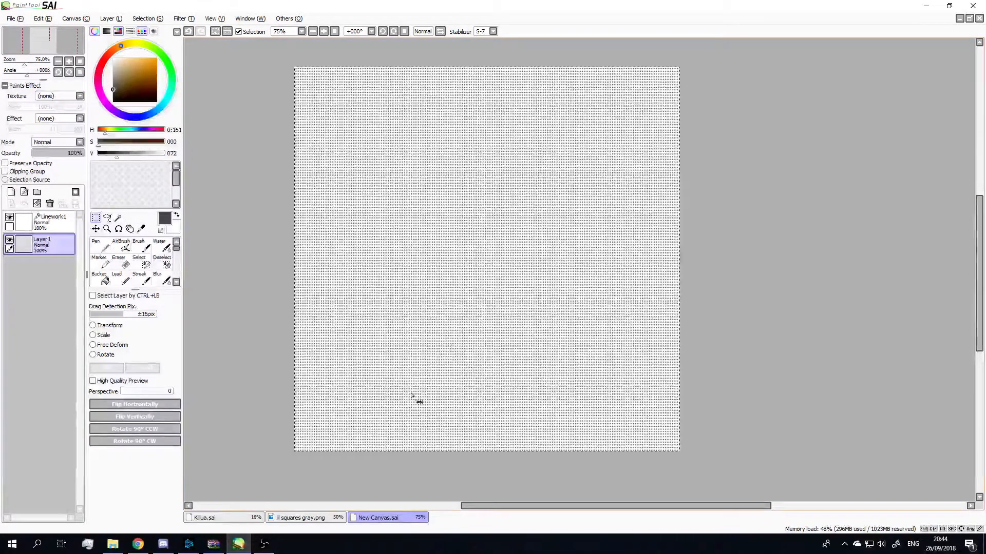
- Compare the lil squares gray.png texture with the new dotted canvas at several zoom levels
click(306, 518)
scroll(527, 344, down, 2)
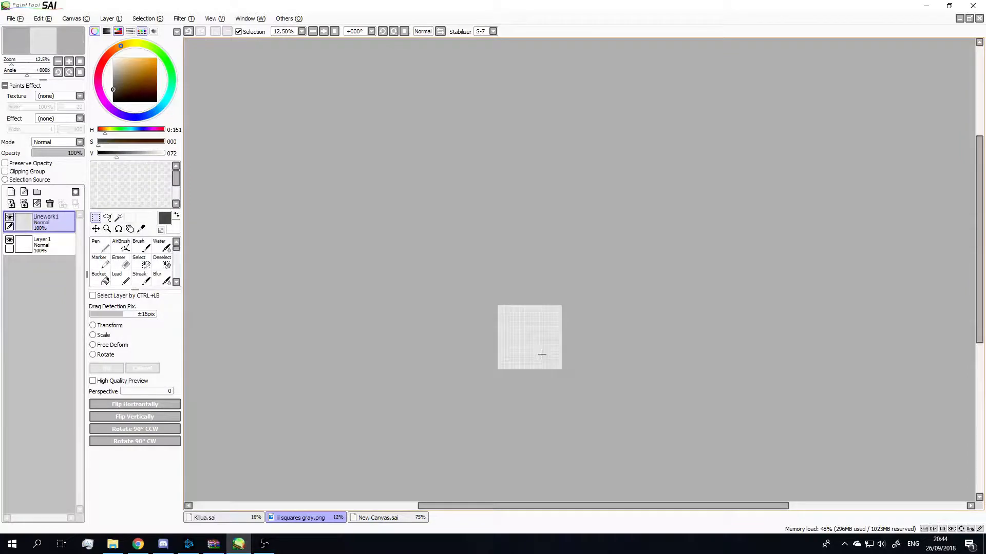
scroll(542, 354, up, 2)
click(391, 518)
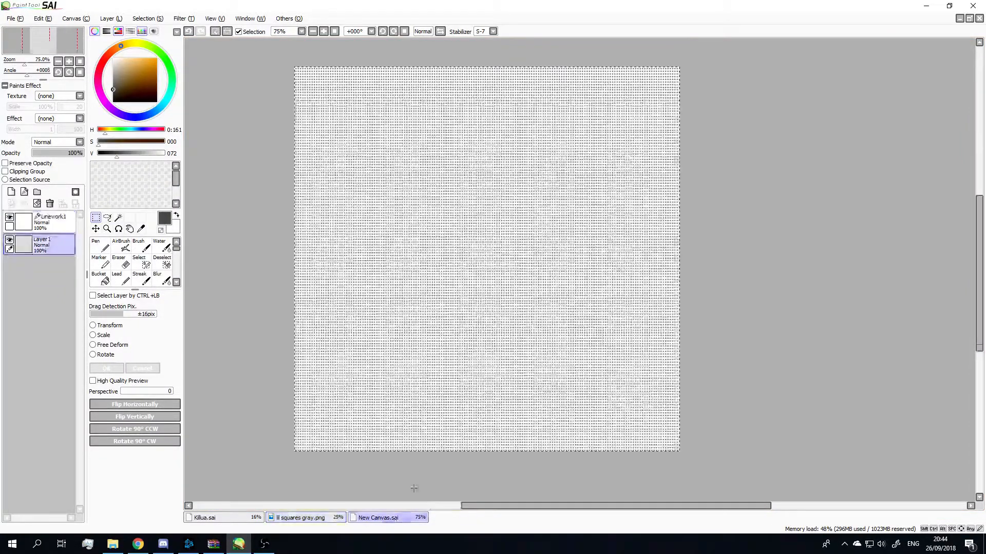
scroll(509, 301, down, 4)
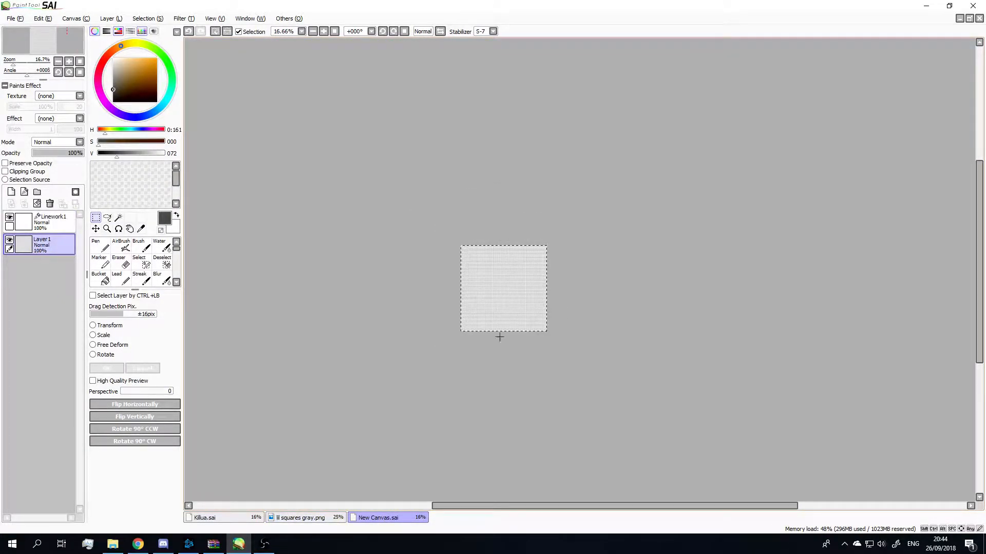
scroll(411, 293, up, 4)
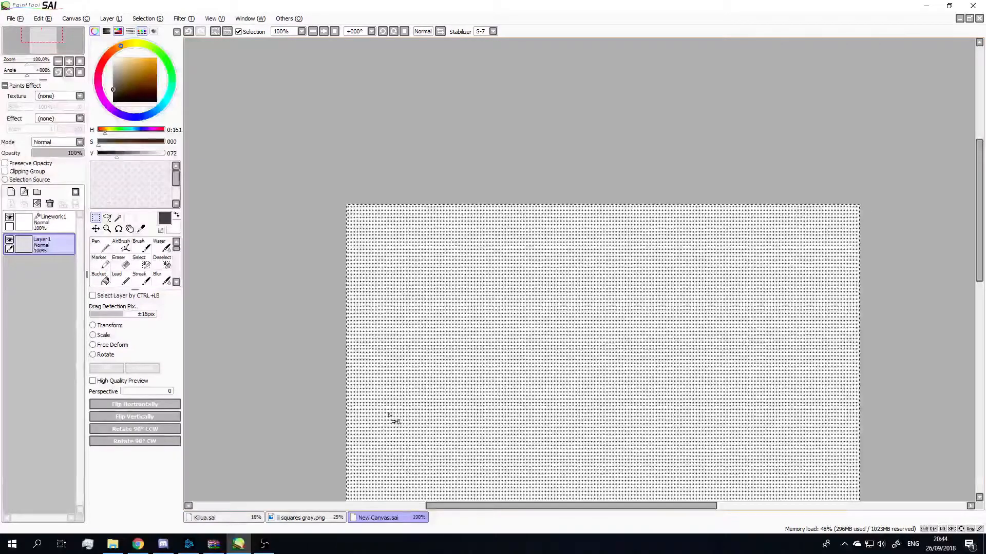
click(321, 518)
scroll(492, 308, up, 3)
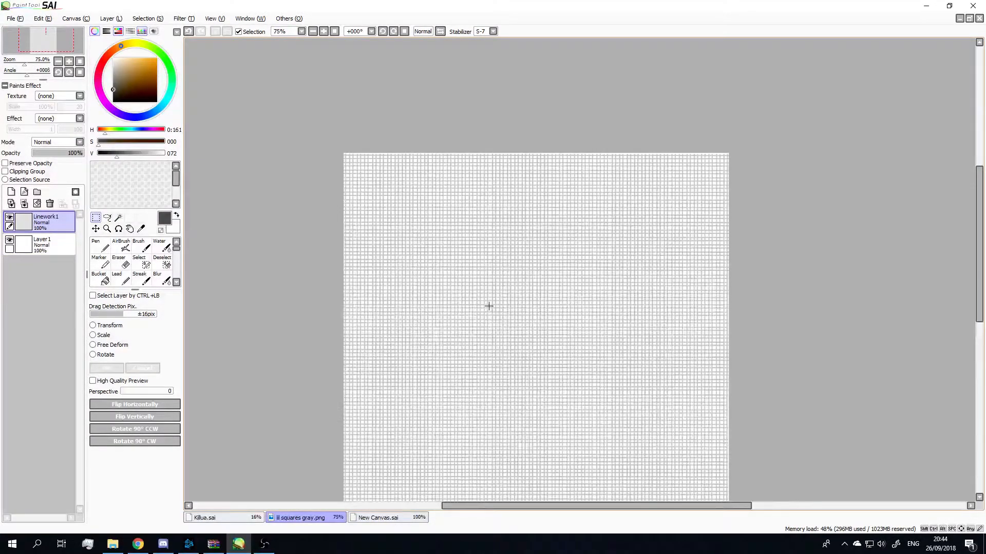
scroll(489, 306, up, 1)
click(376, 519)
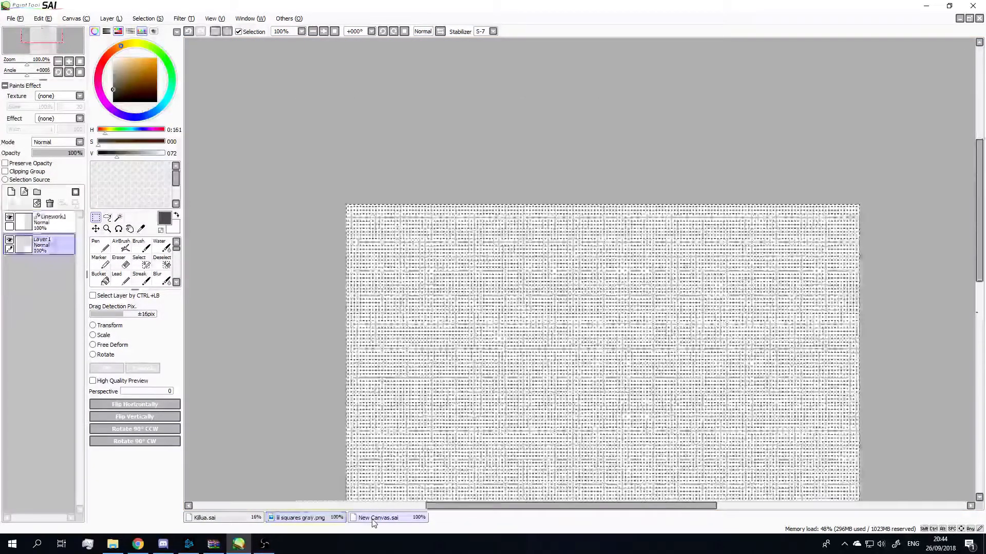
- Examine the new dotted canvas both from afar and up close to check the evenness of its pattern
scroll(480, 377, down, 6)
scroll(481, 383, up, 4)
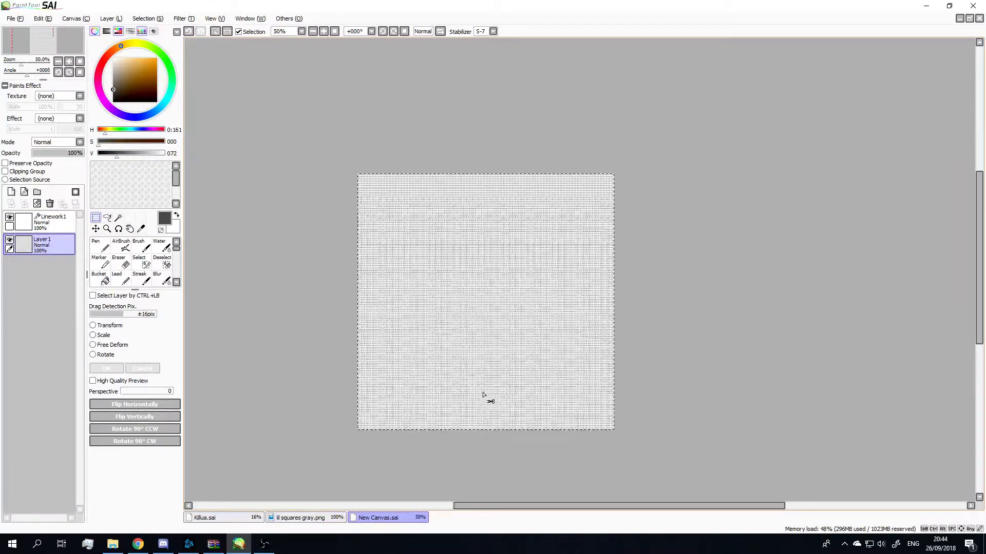
scroll(367, 200, up, 2)
scroll(431, 242, down, 3)
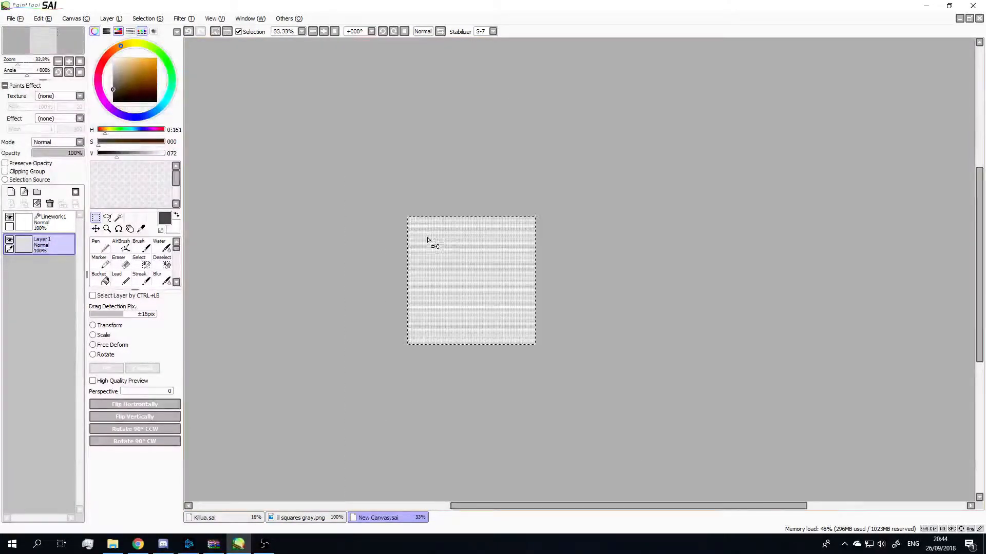
scroll(460, 233, up, 1)
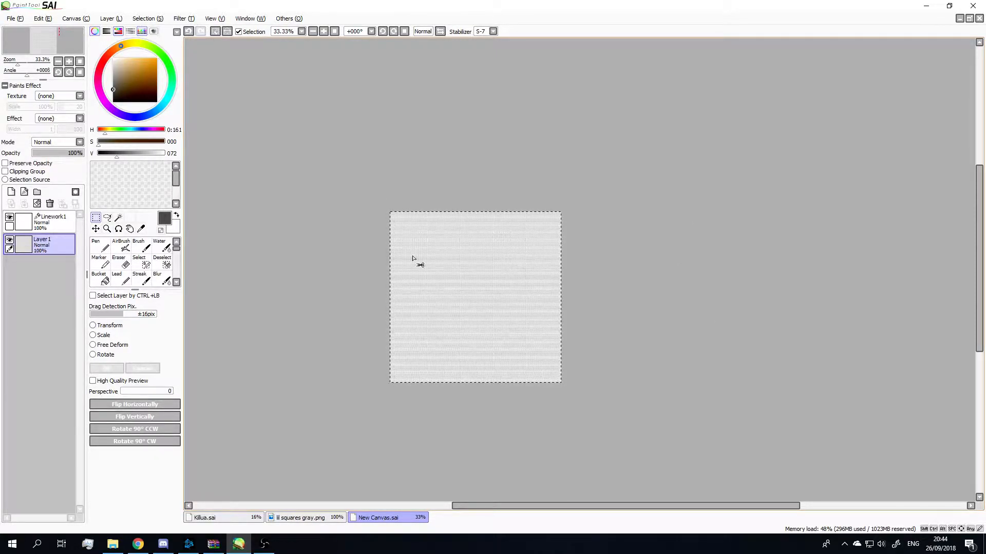
scroll(425, 226, up, 6)
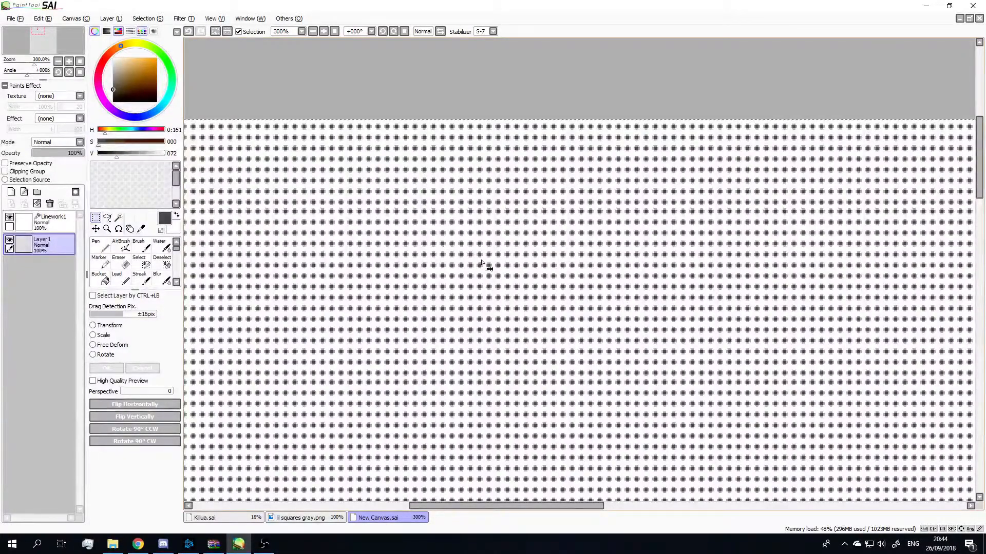
scroll(481, 263, down, 6)
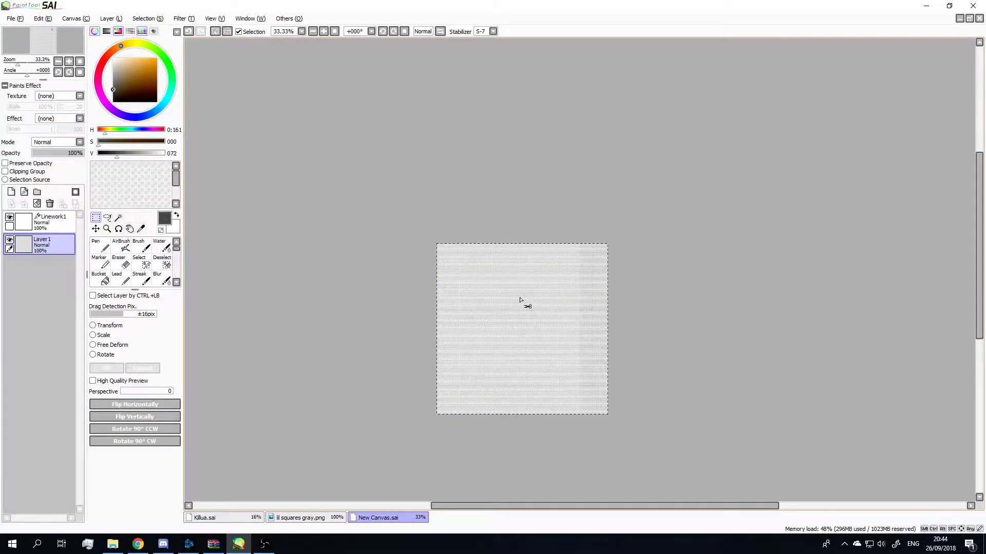
- In Killua.sai, paste the dot texture above the pants layer, move it over the shorts, and clip it to pants
click(219, 518)
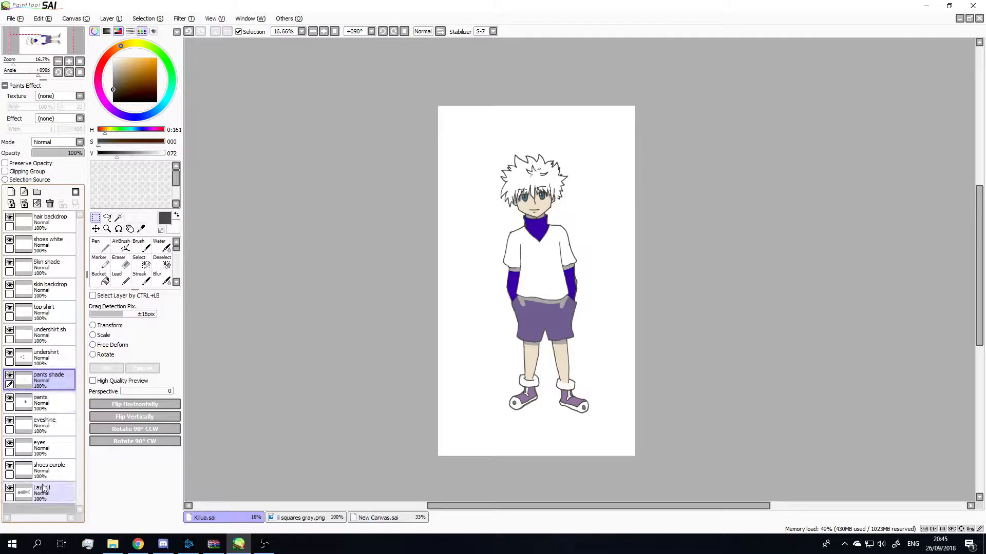
click(60, 405)
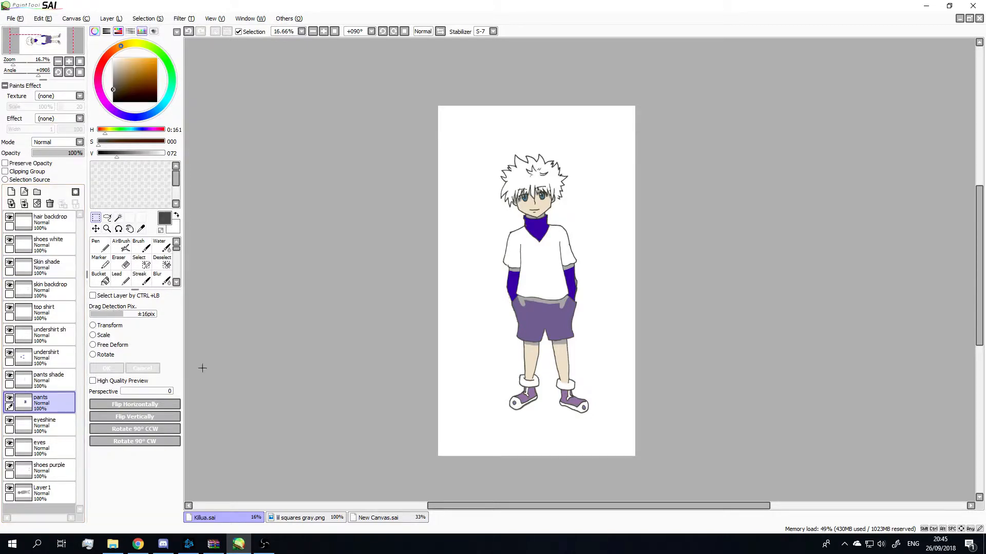
key(ctrl+v)
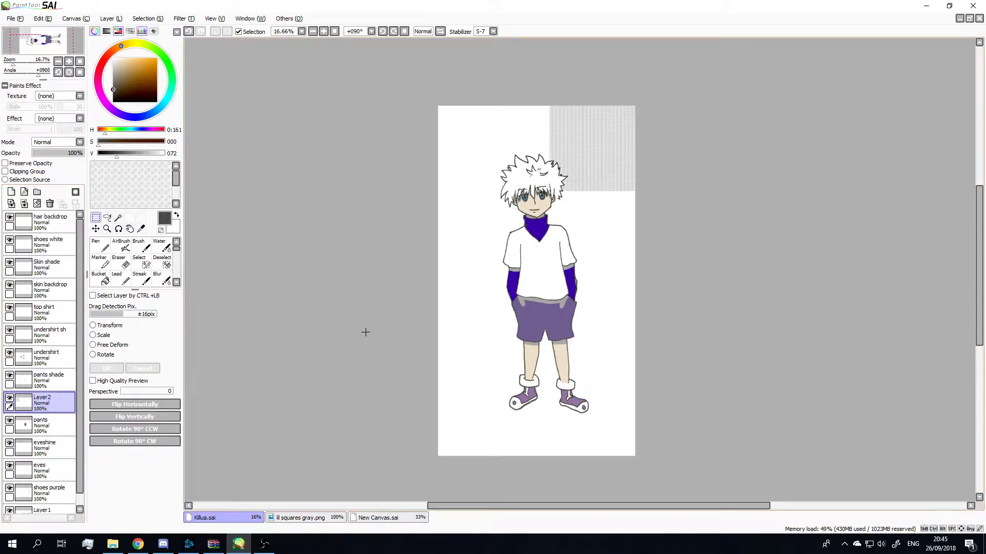
click(95, 228)
drag(598, 157, 546, 321)
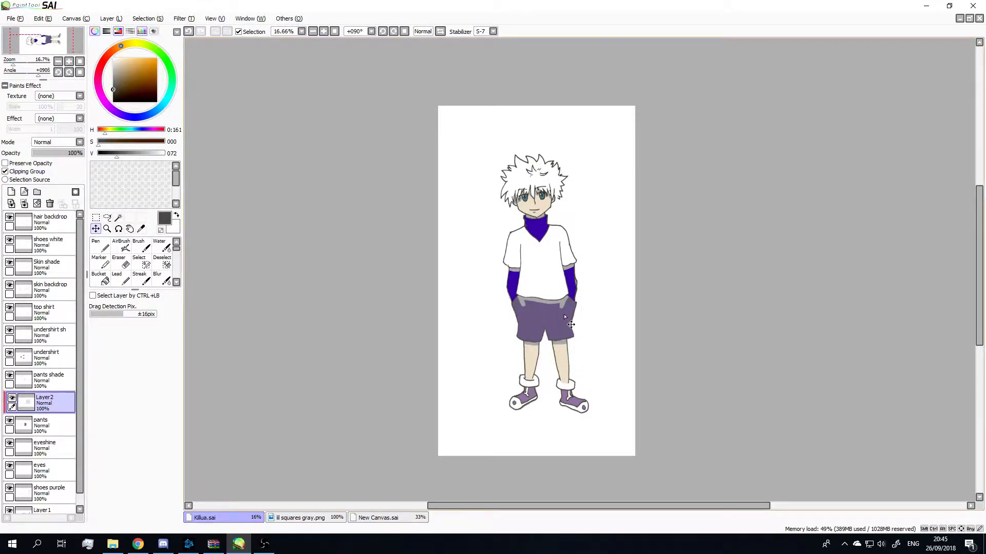
- Examine the dot texture on the shorts close up and from afar, toggling the pants layer's visibility off and on
scroll(571, 324, up, 4)
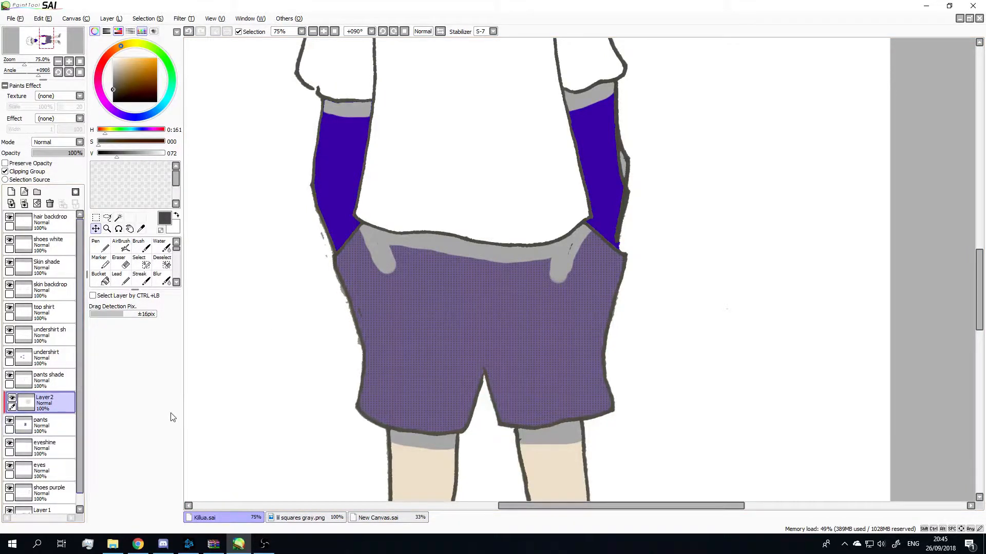
scroll(286, 383, down, 4)
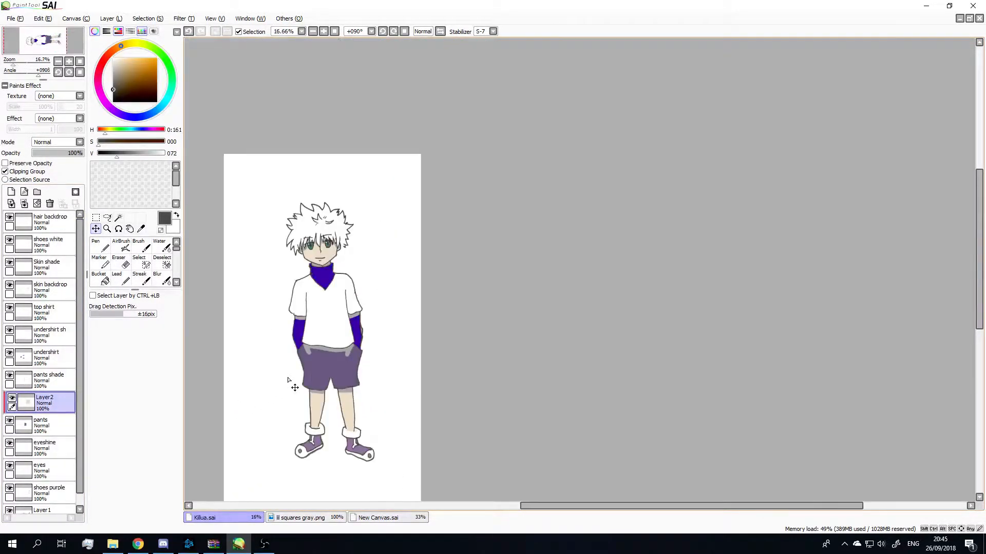
scroll(289, 382, up, 1)
scroll(288, 379, up, 3)
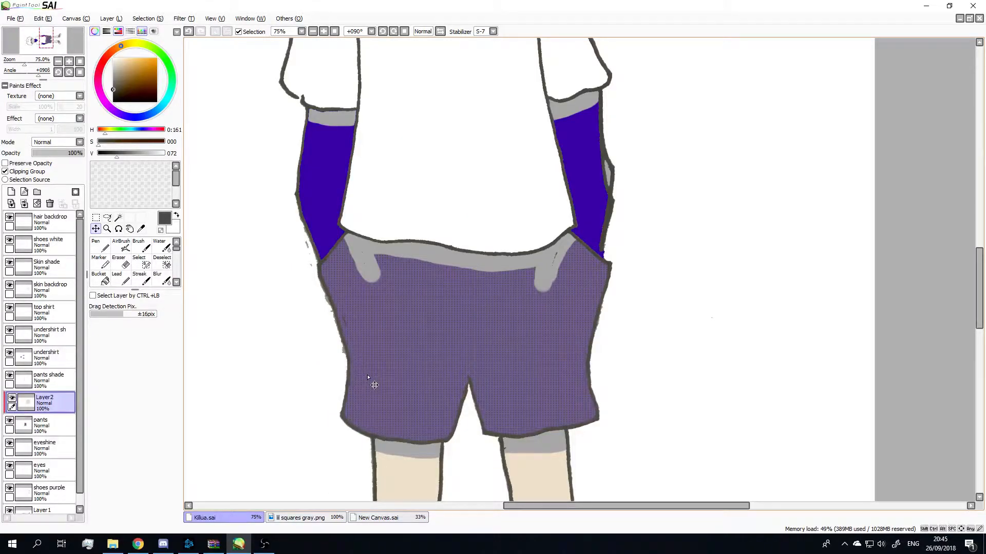
click(10, 423)
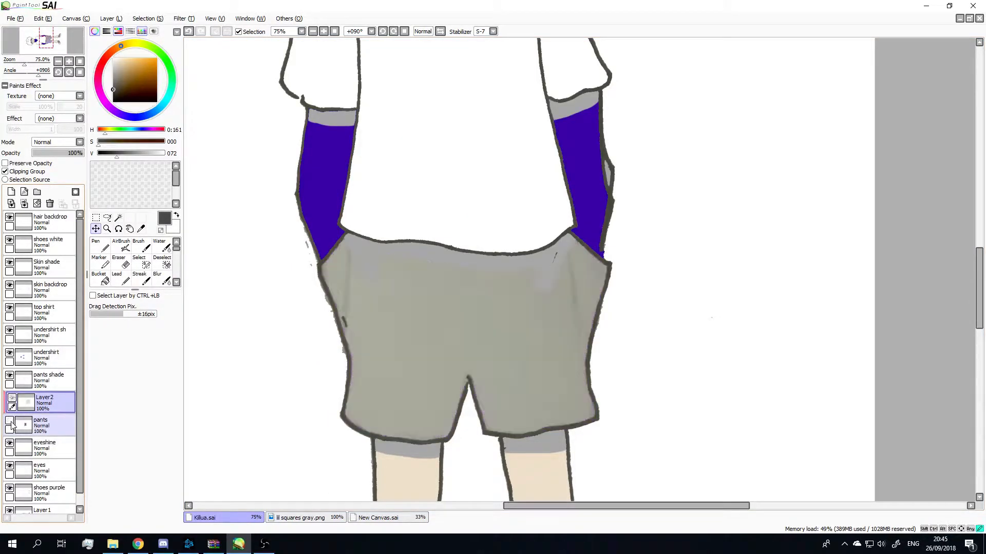
click(10, 423)
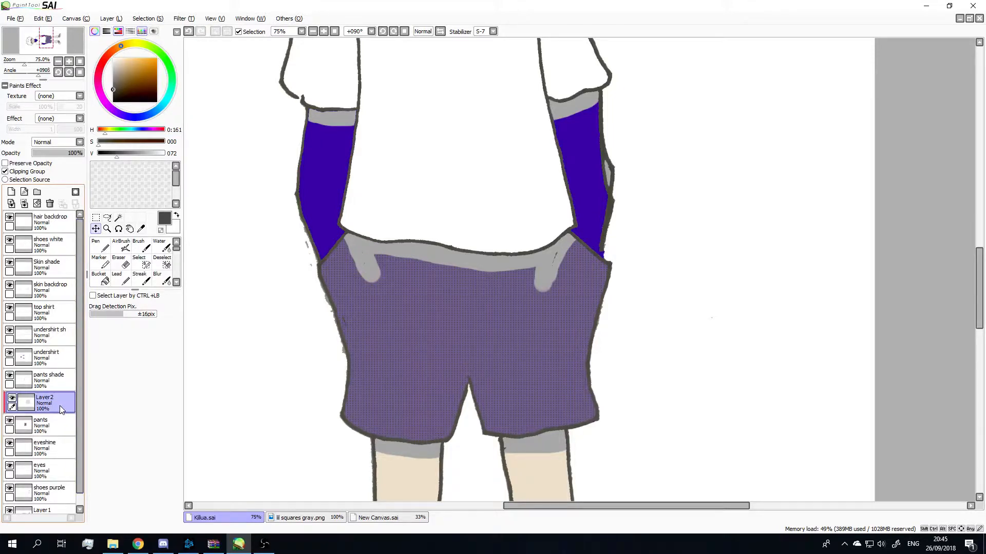
- Set the pants shade layer's blending mode to Multiply and check the shading over the dotted shorts
scroll(395, 363, down, 3)
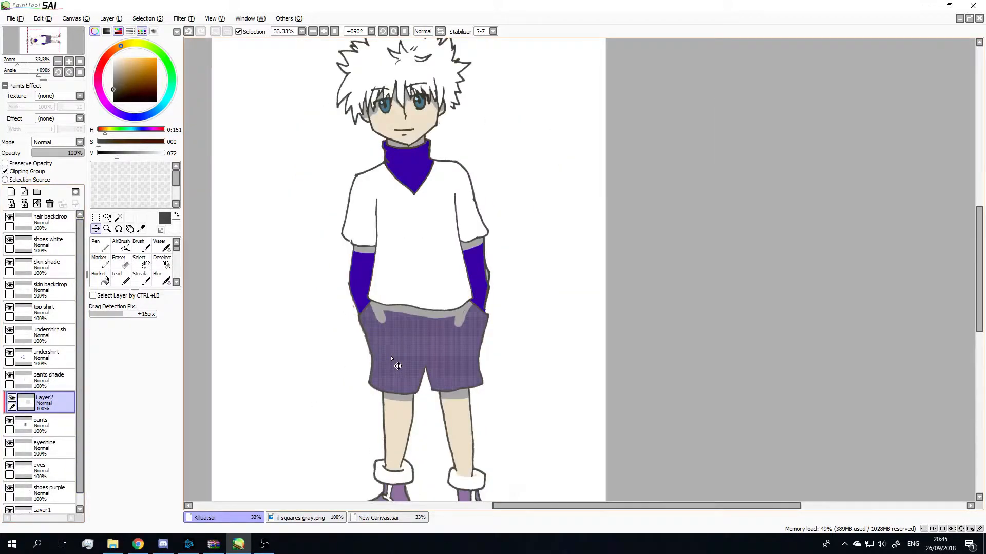
click(64, 382)
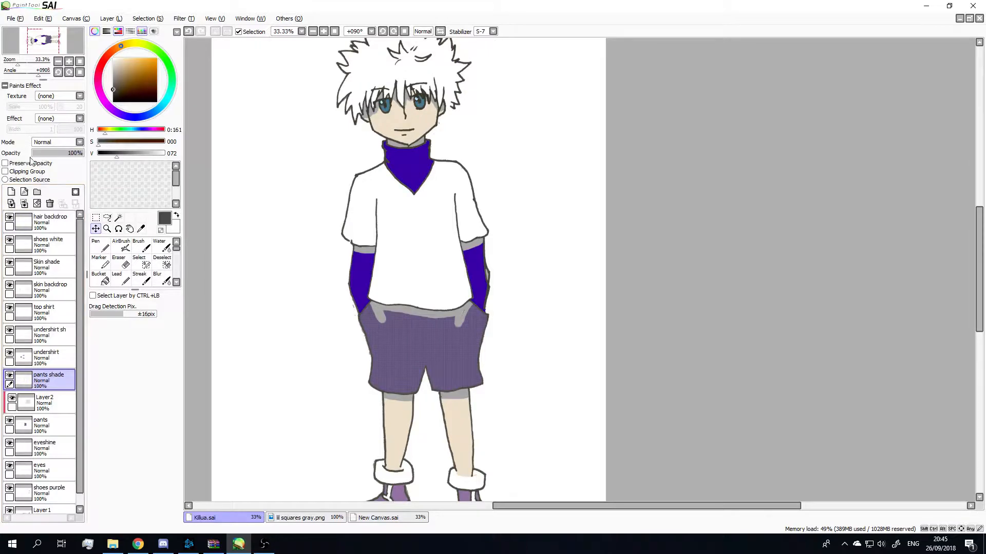
click(65, 142)
click(57, 159)
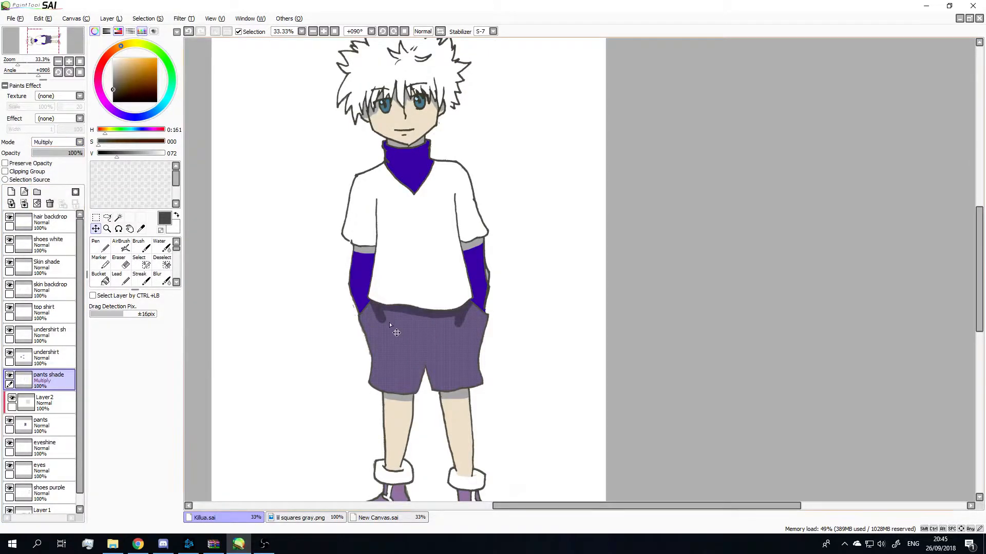
scroll(396, 332, up, 4)
scroll(422, 329, down, 4)
scroll(442, 339, up, 3)
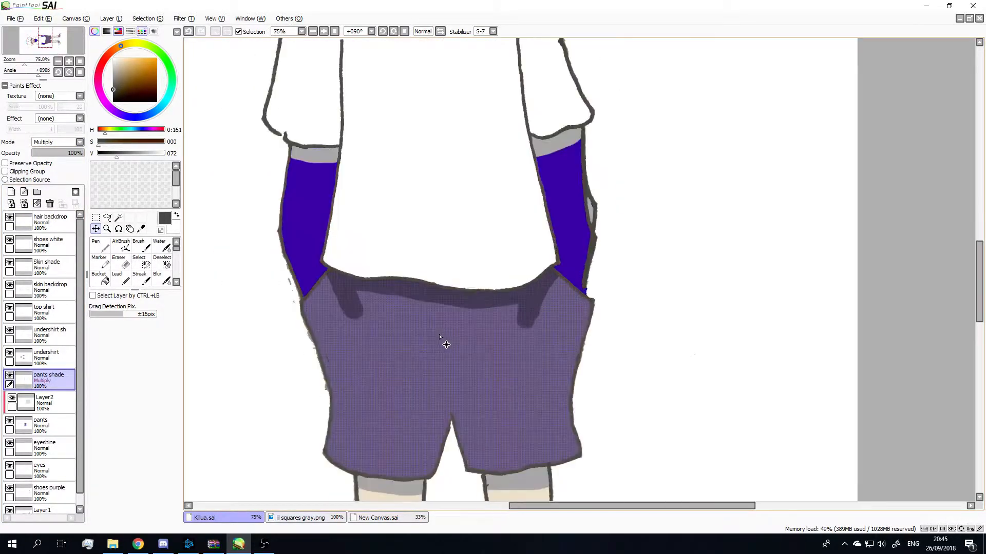
scroll(440, 338, down, 3)
scroll(440, 337, down, 1)
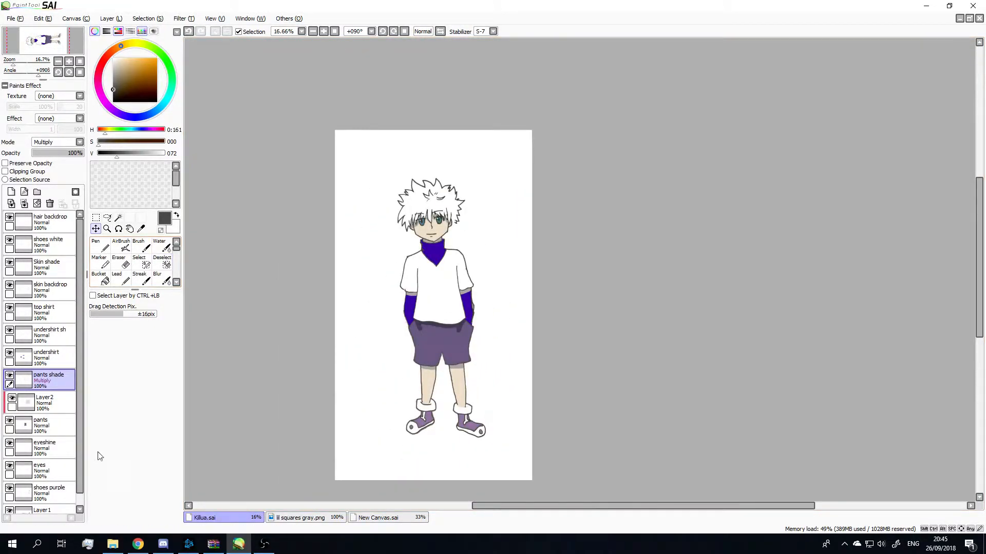
- Select the shorts area on the pants layer with the Magic Wand
click(60, 420)
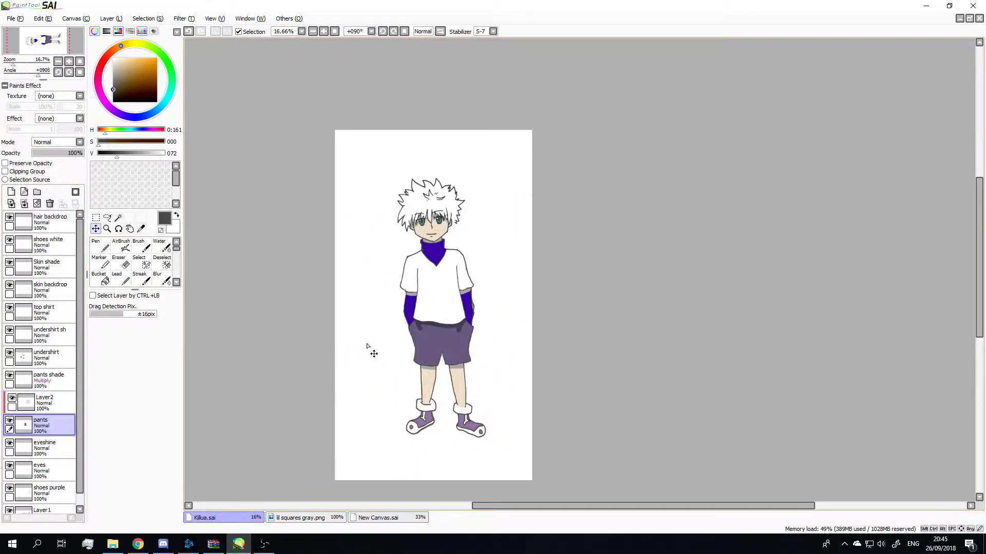
click(114, 73)
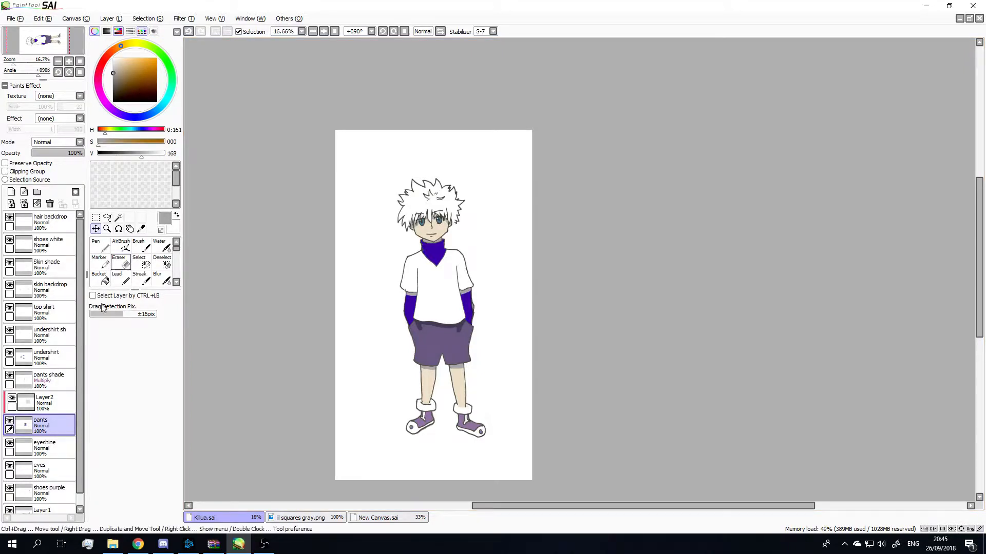
click(118, 217)
click(441, 343)
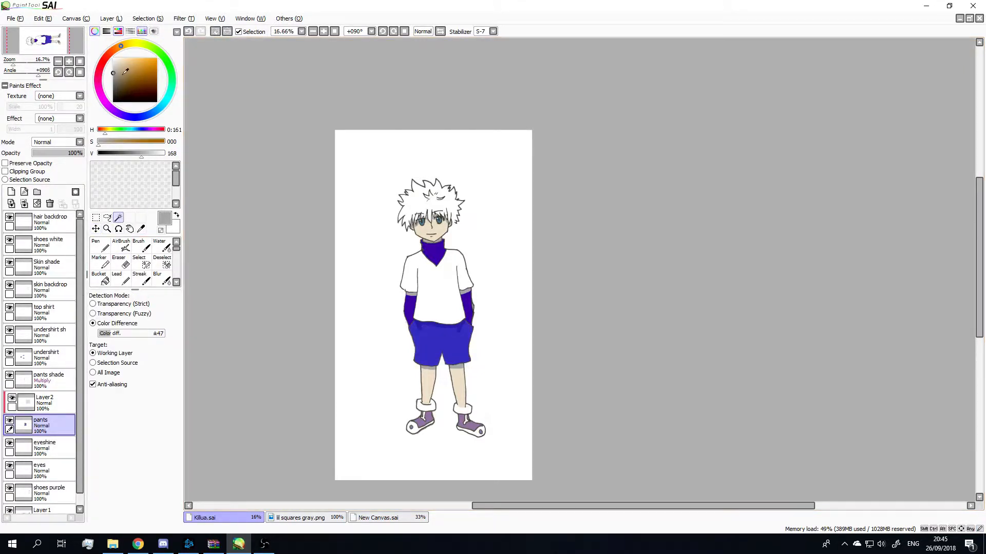
- Paint the selected shorts white on the pants layer using the Pen at size 300
click(112, 62)
drag(112, 62, 113, 58)
click(100, 246)
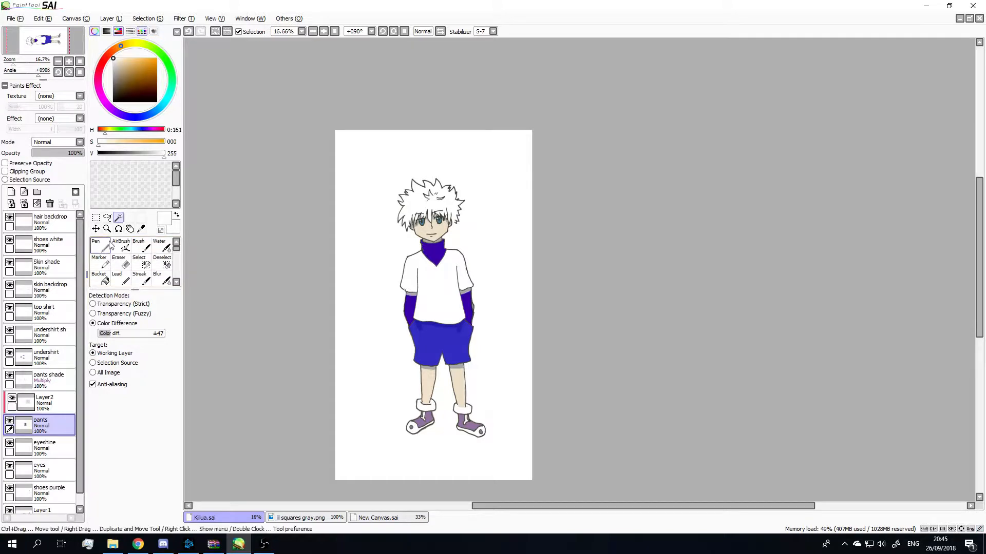
scroll(388, 343, up, 2)
click(147, 477)
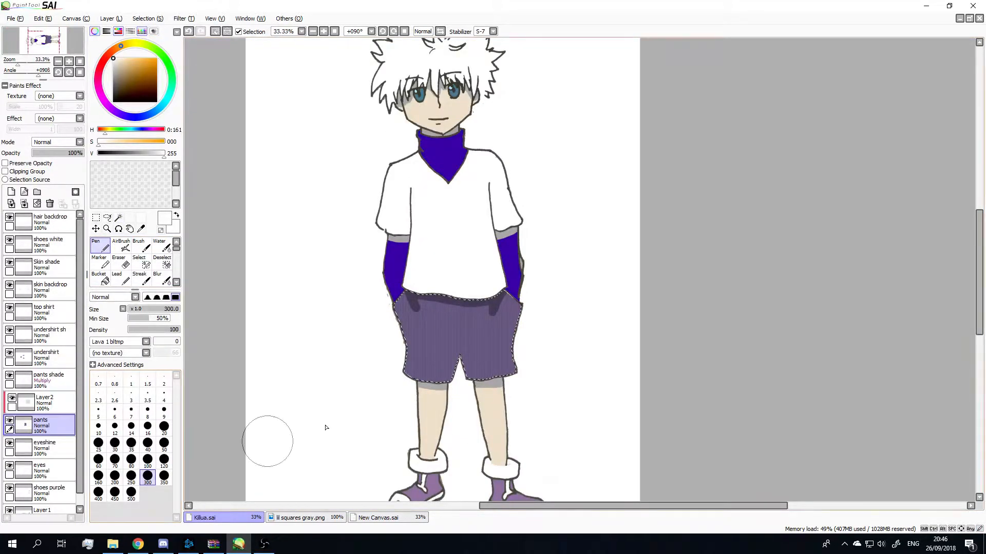
drag(410, 329, 493, 303)
drag(406, 374, 513, 362)
- Examine the dot texture on the white shorts from afar and close up
scroll(550, 345, down, 3)
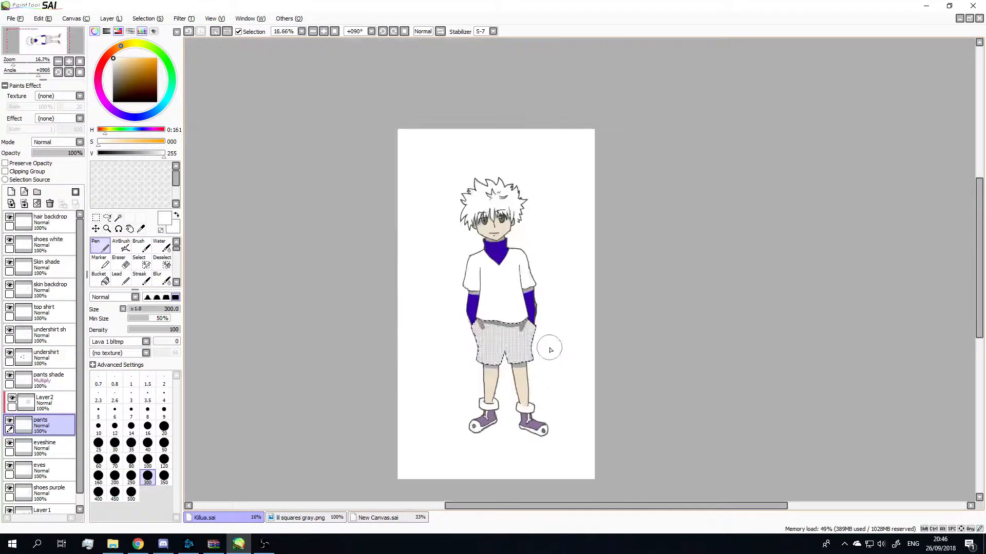
scroll(550, 350, up, 3)
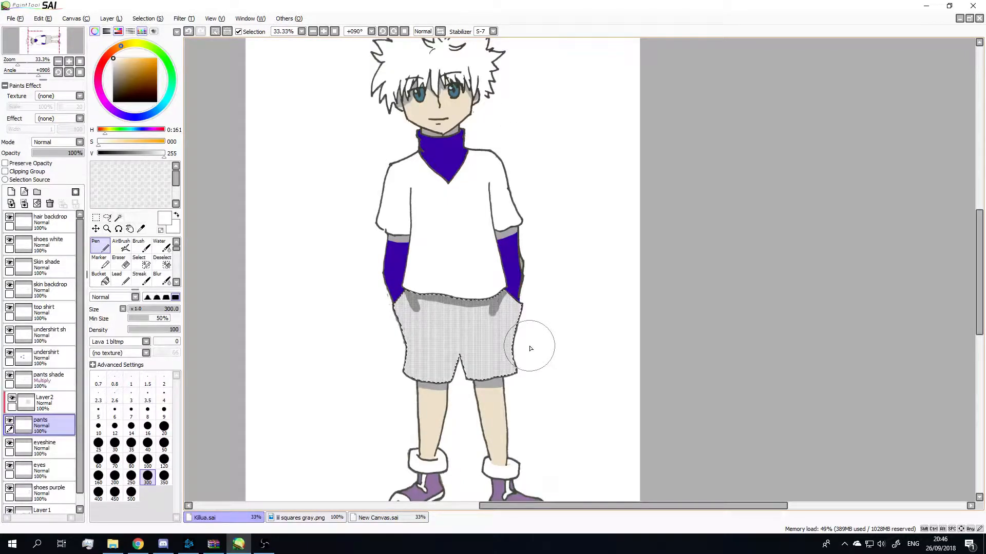
scroll(477, 293, up, 3)
scroll(462, 337, down, 3)
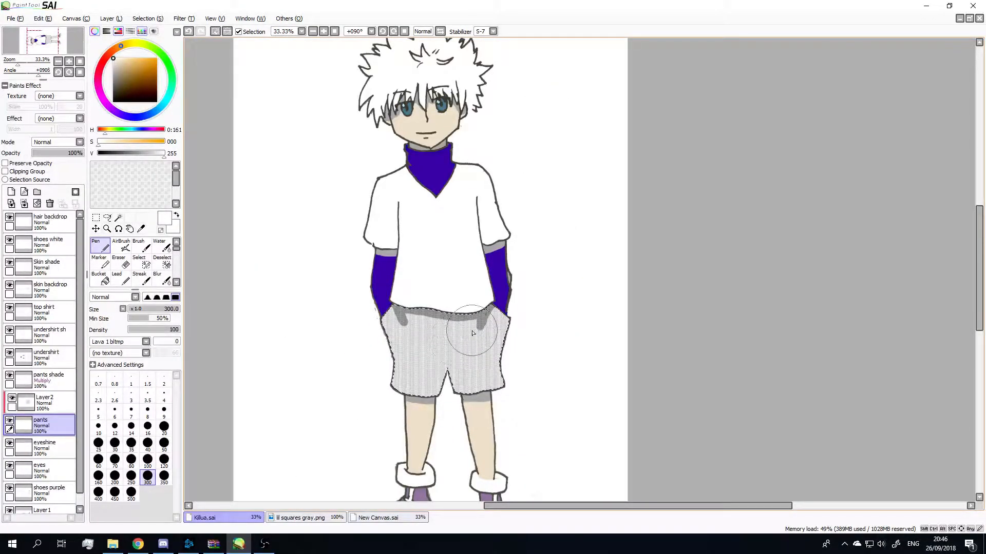
scroll(473, 333, up, 3)
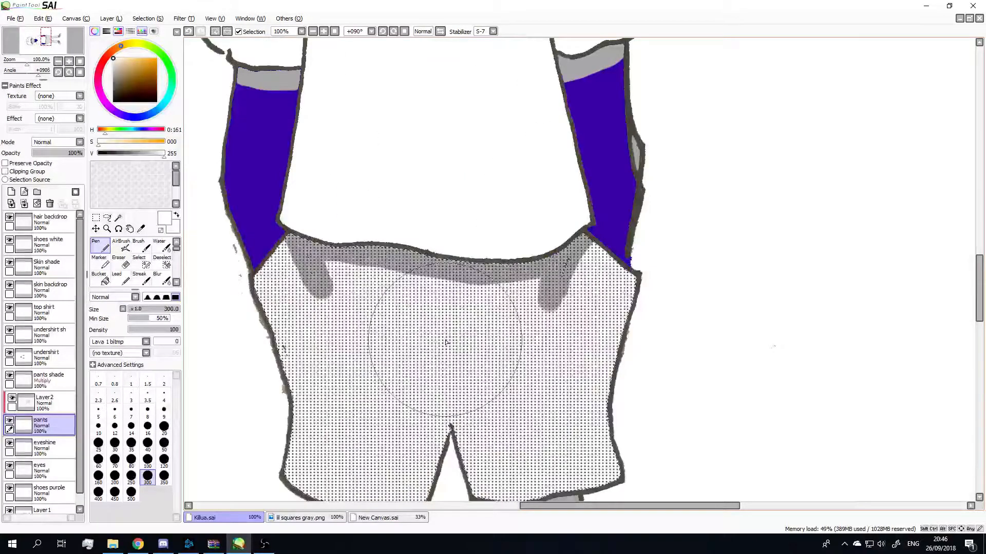
scroll(446, 342, down, 3)
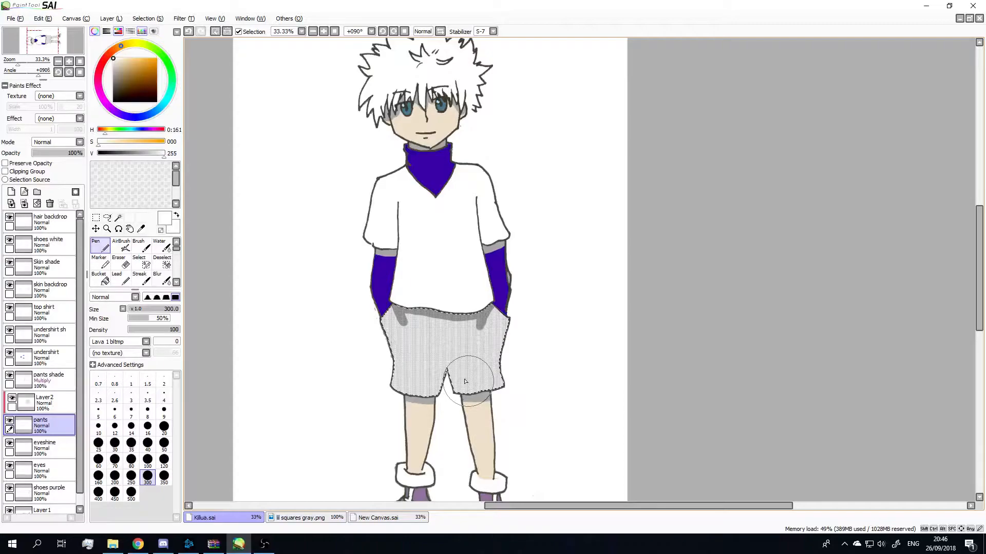
- Compare how the dotted shorts look at several zoom levels, from close up to nearly the whole figure
scroll(464, 381, up, 5)
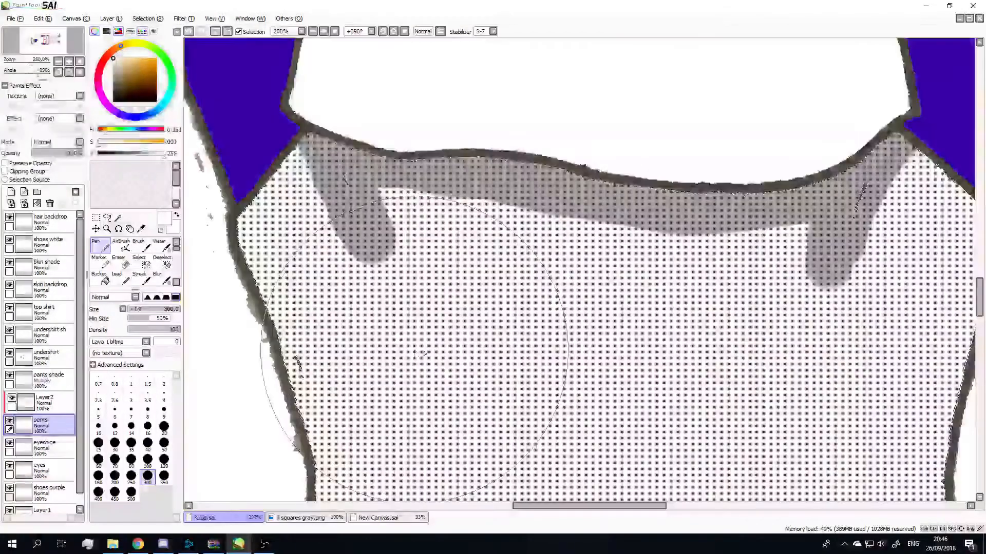
scroll(484, 356, down, 2)
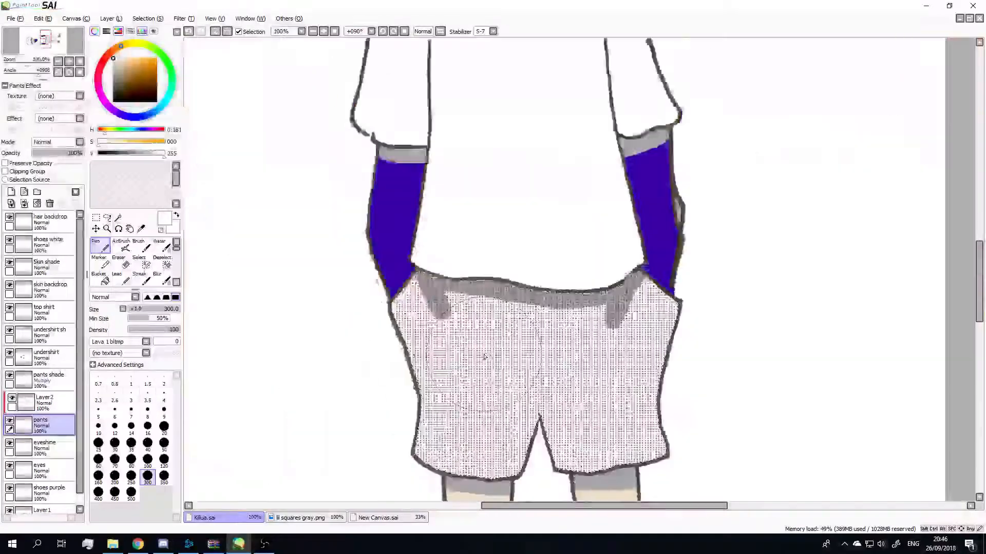
scroll(484, 355, down, 3)
scroll(490, 356, up, 4)
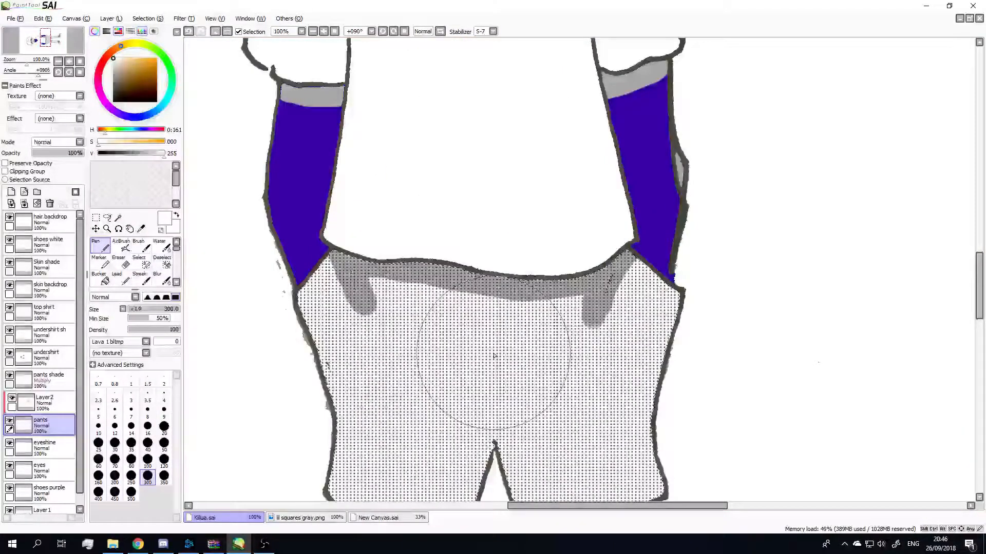
scroll(494, 355, up, 1)
scroll(495, 355, down, 4)
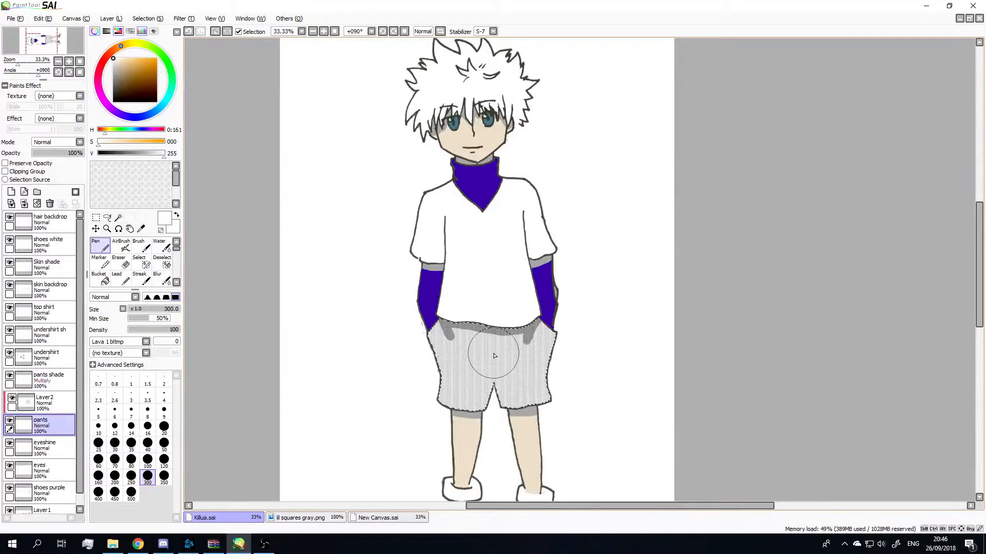
scroll(495, 356, down, 2)
scroll(473, 242, up, 2)
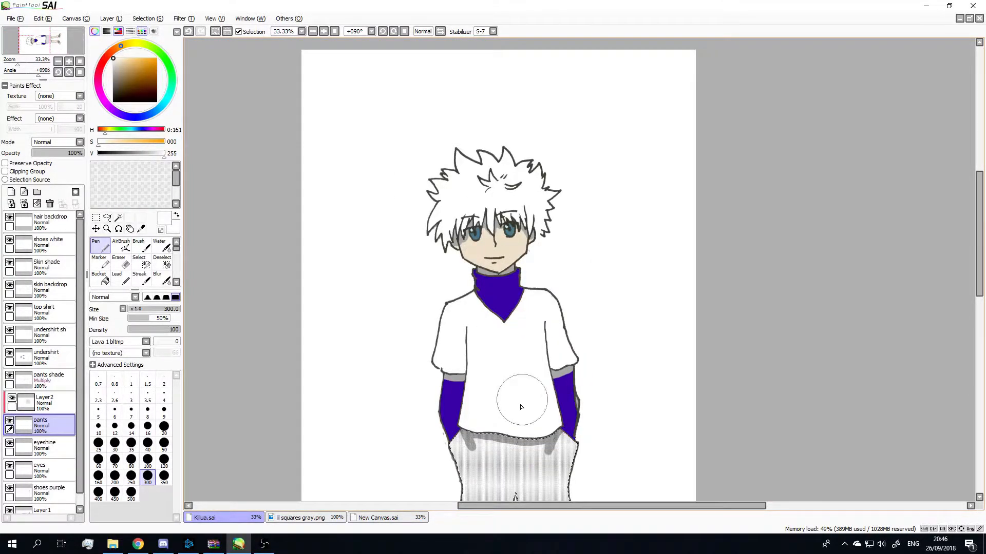
scroll(517, 416, down, 3)
scroll(532, 475, up, 1)
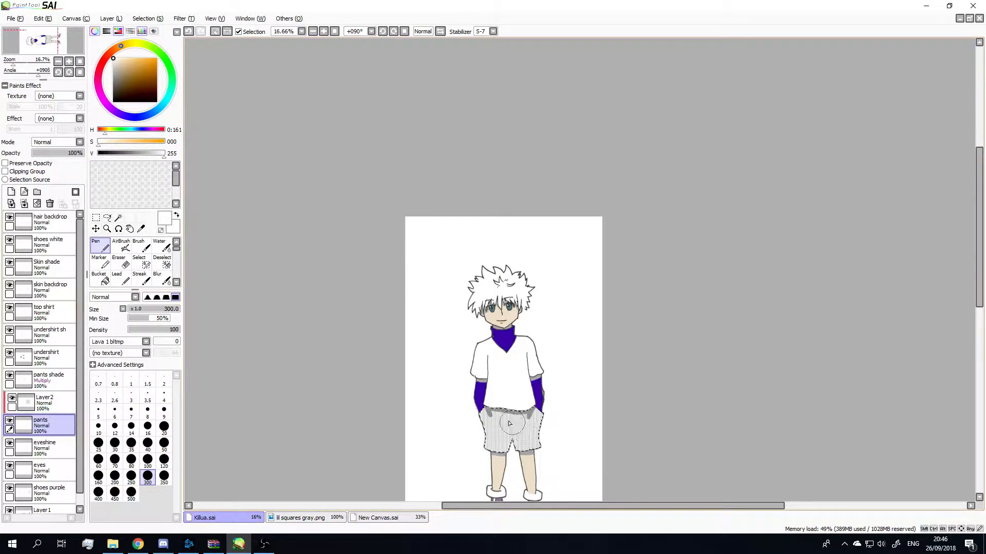
- Clear the selection over the shorts using the Deselect tool at size 500
click(163, 263)
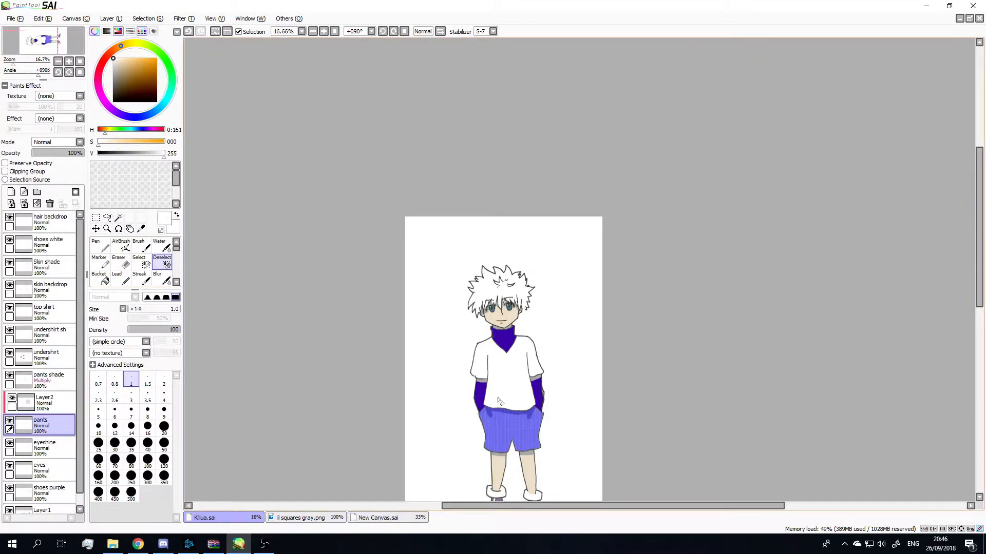
click(131, 493)
mouse_move(559, 450)
mouse_down()
mouse_move(524, 419)
mouse_move(454, 456)
mouse_up()
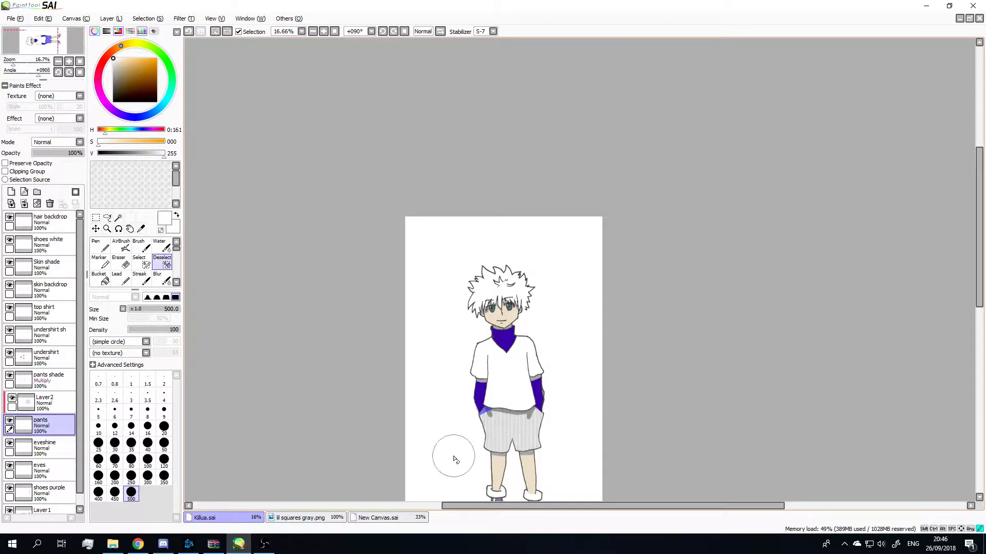
- Paste the dot texture above the Skin shade layer and move it over the character's head
scroll(472, 389, up, 4)
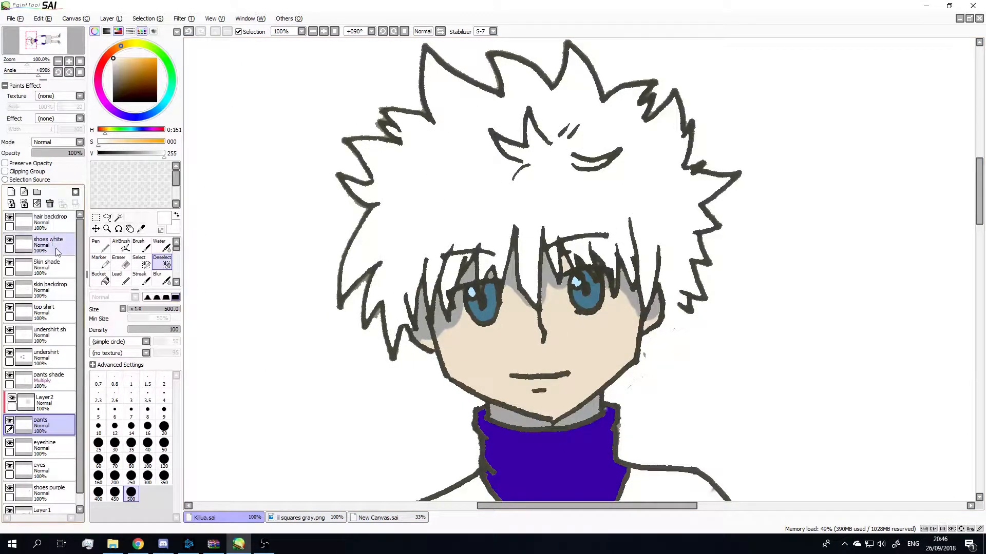
click(60, 273)
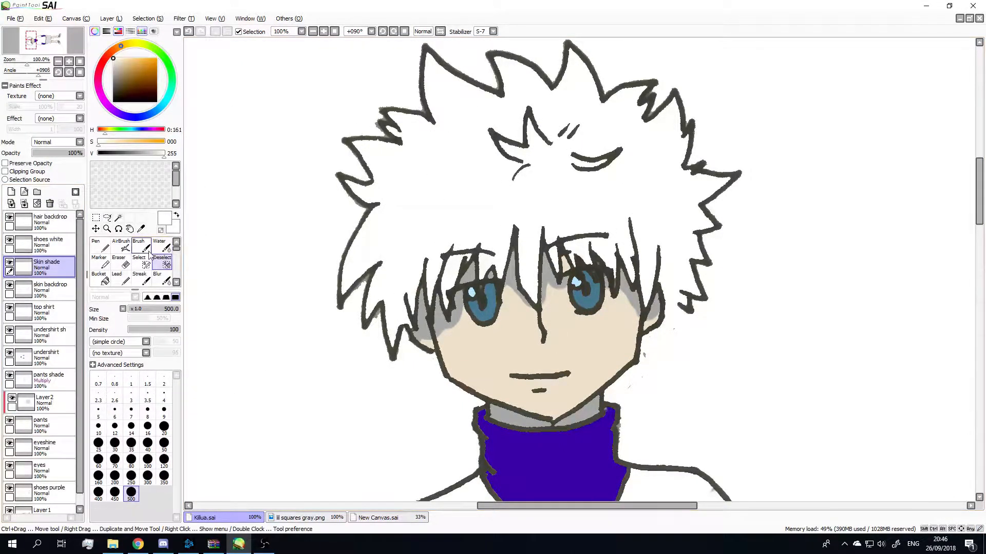
key(ctrl+v)
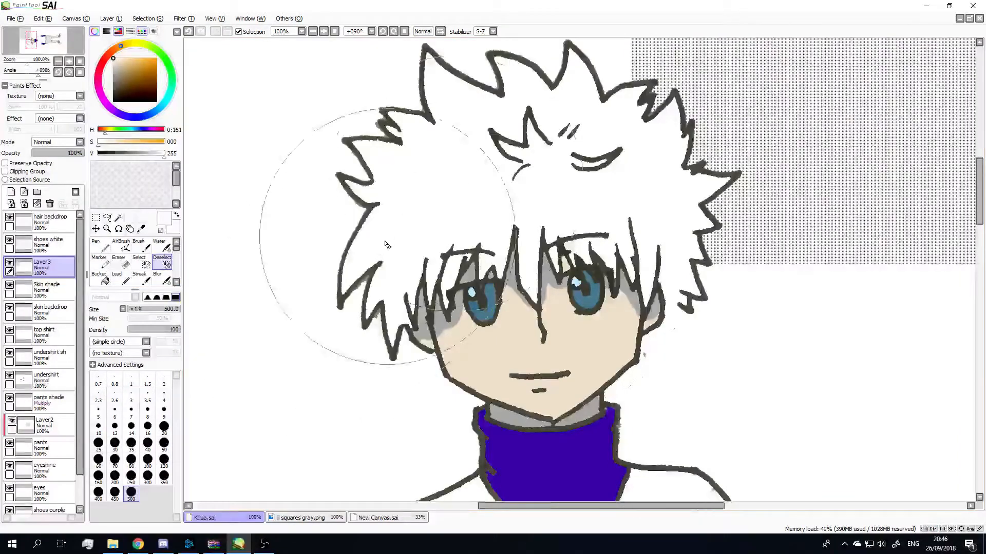
scroll(386, 240, down, 3)
click(95, 228)
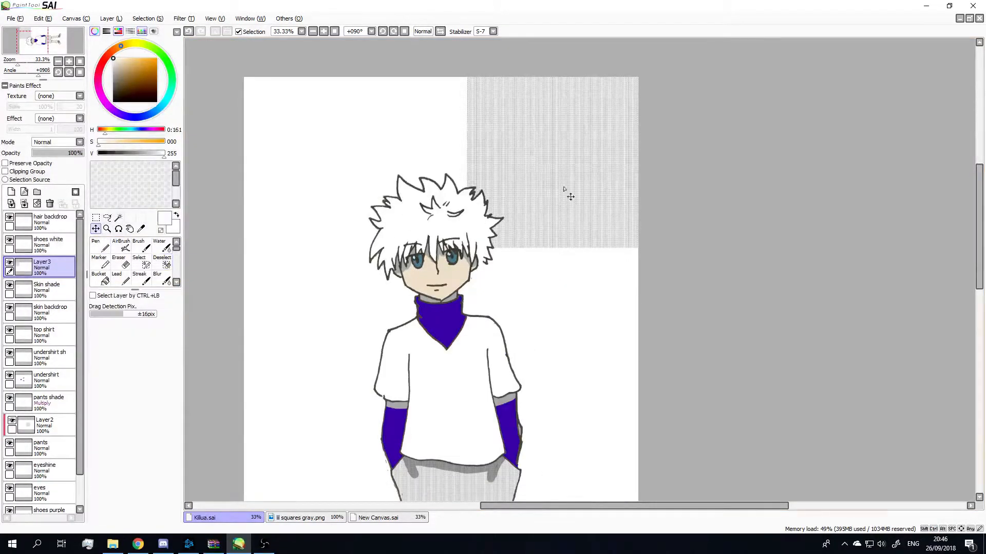
drag(593, 149, 484, 234)
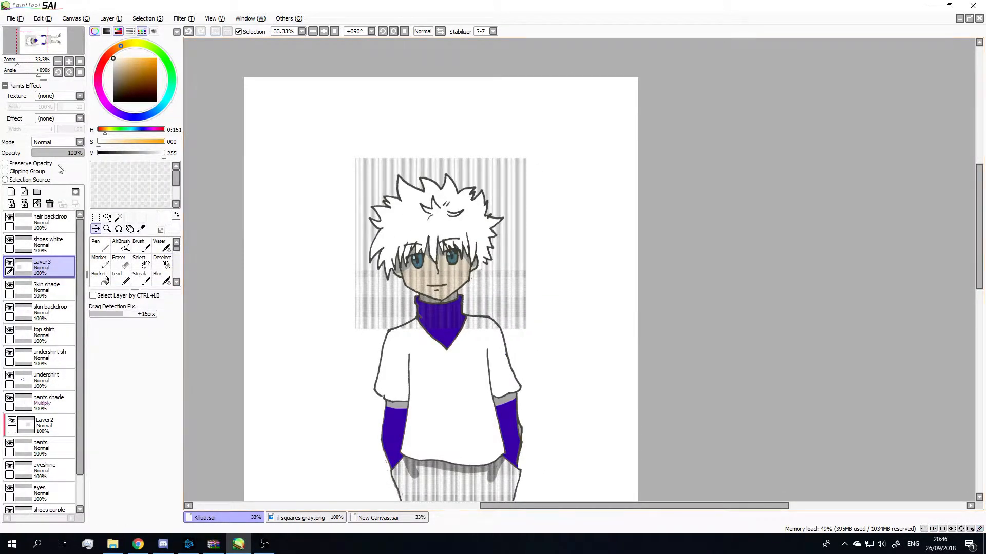
- Clip the pasted texture layer to the Skin shade layer and check the dots on the face shadows
click(5, 172)
scroll(470, 264, up, 4)
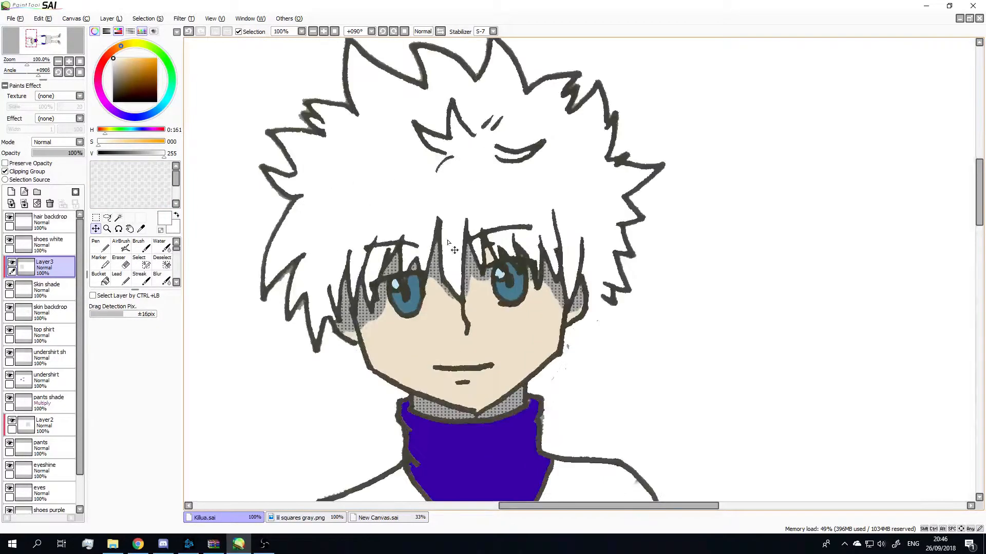
scroll(434, 277, down, 1)
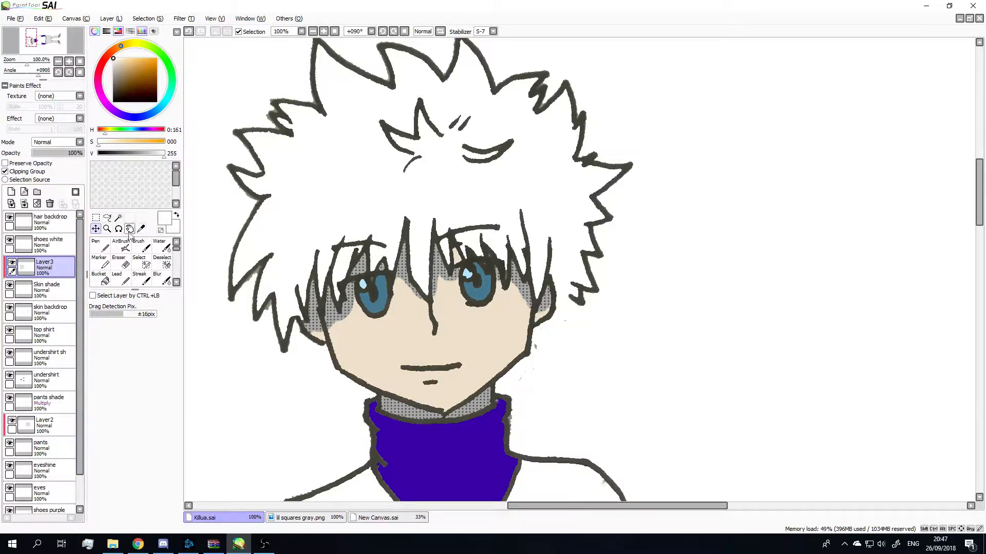
click(52, 290)
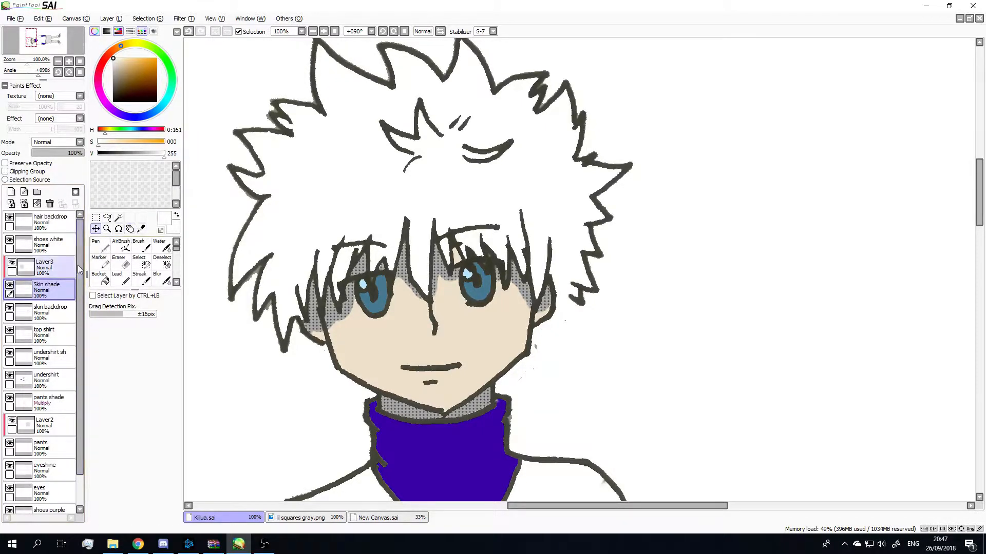
click(119, 217)
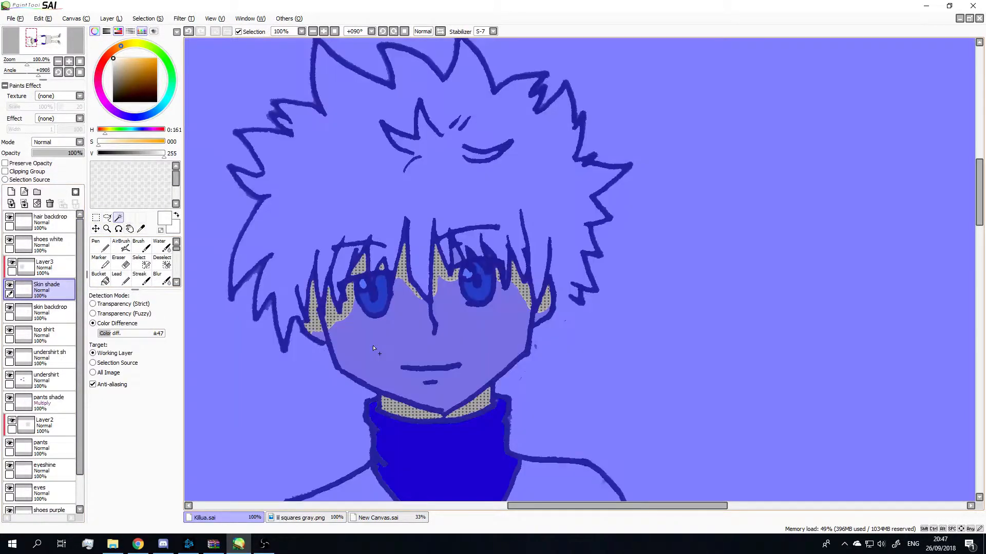
click(374, 349)
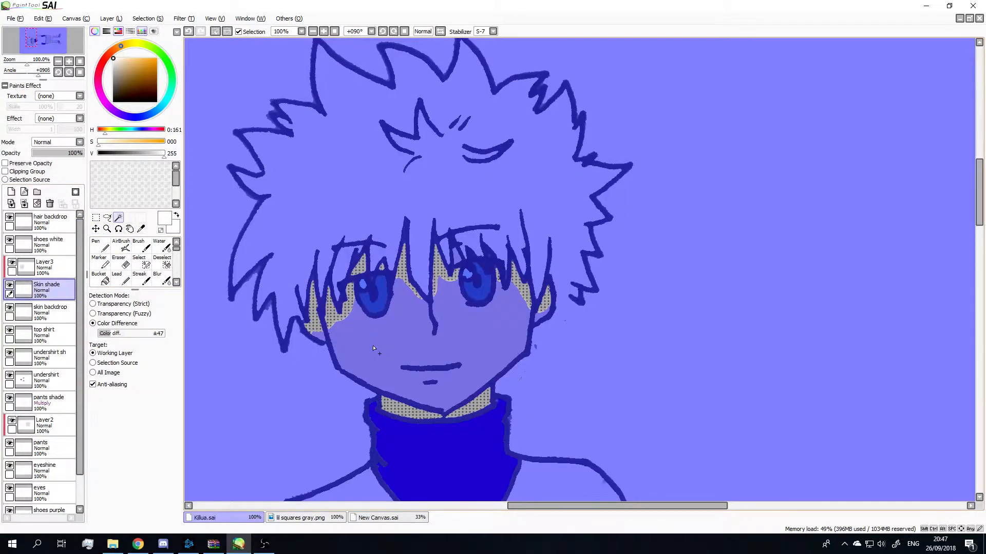
scroll(369, 354, down, 5)
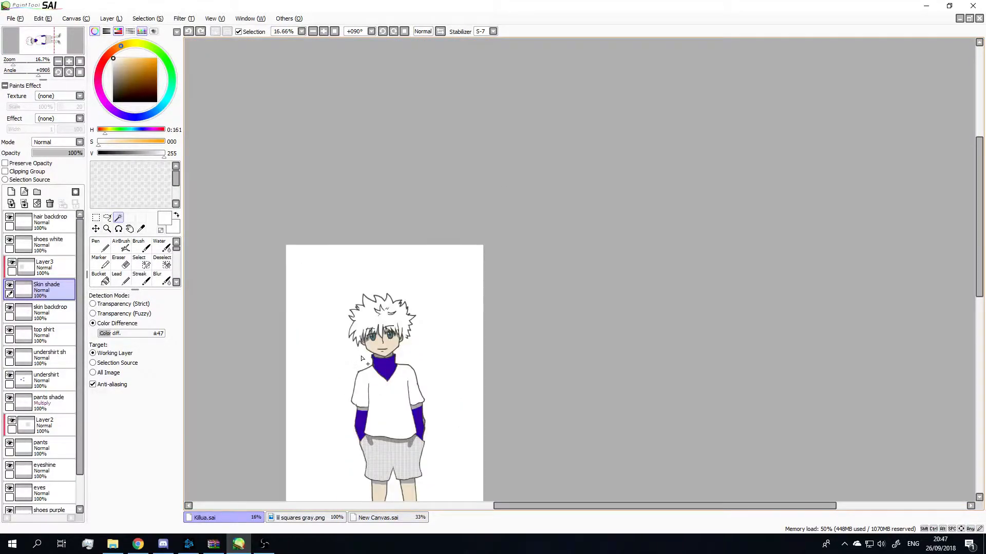
scroll(374, 334, up, 1)
scroll(374, 368, down, 2)
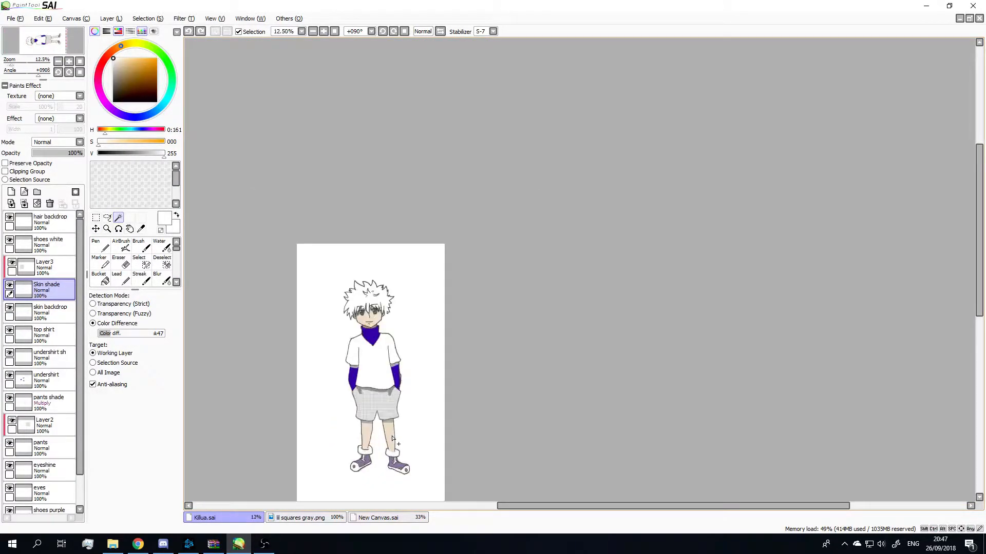
scroll(375, 439, up, 2)
click(348, 430)
key(ctrl+d)
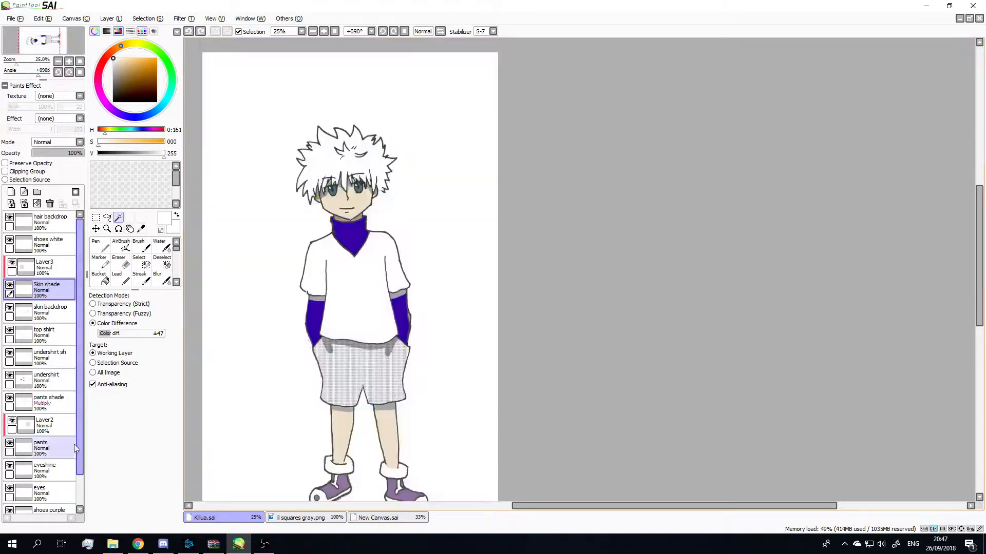
- Select the face, including the gaps between the bangs and the ears, from the line art on Layer1 with the Magic Wand
scroll(56, 456, down, 1)
click(46, 503)
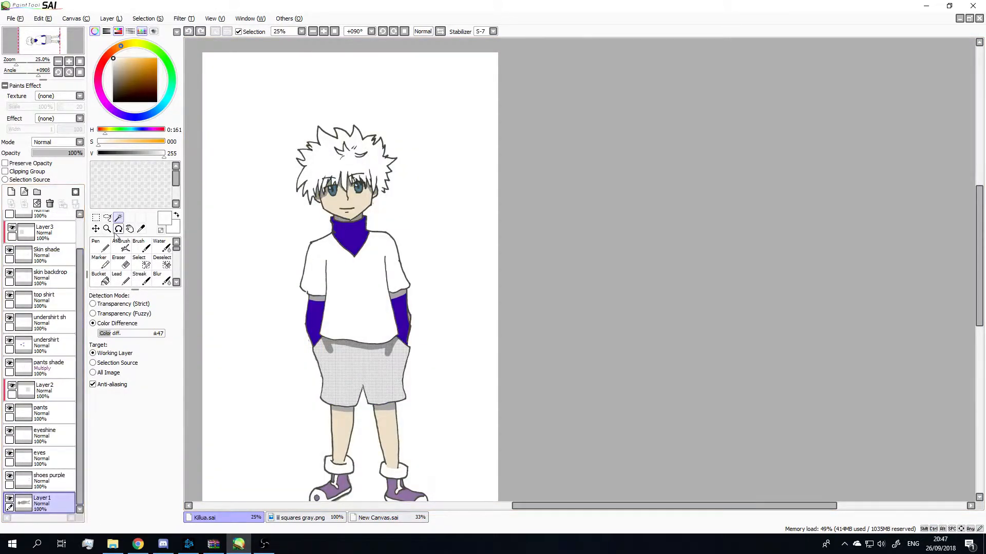
click(341, 210)
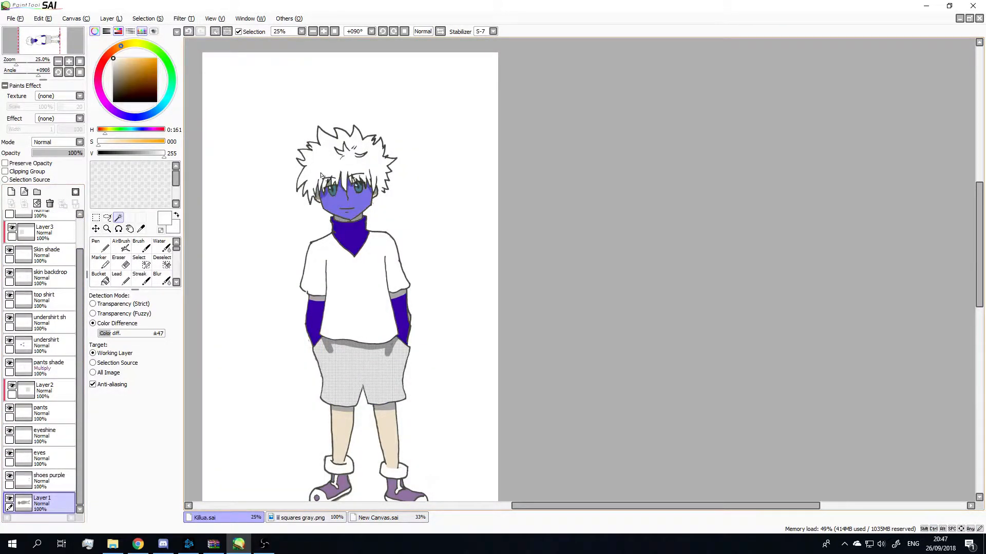
scroll(350, 229, up, 5)
click(372, 235)
click(306, 325)
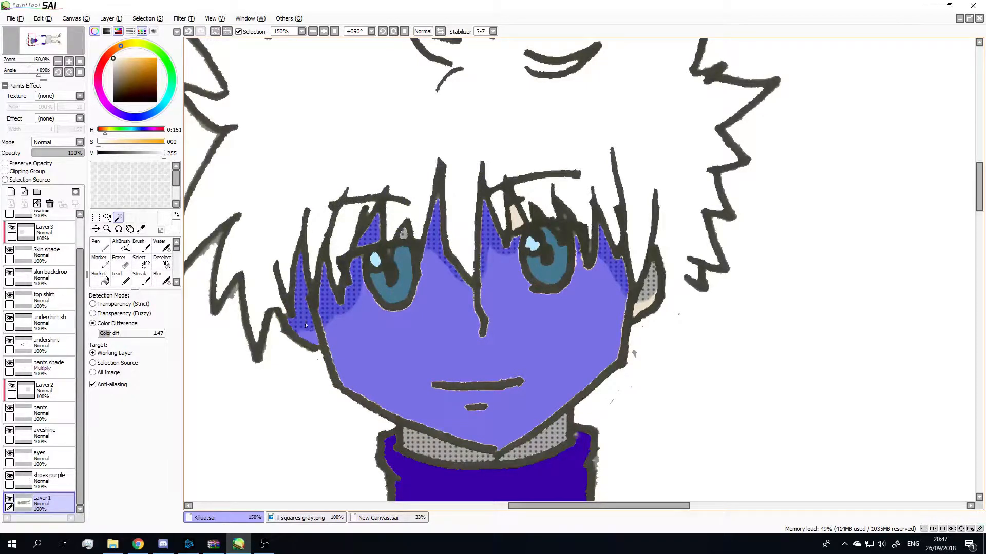
click(649, 296)
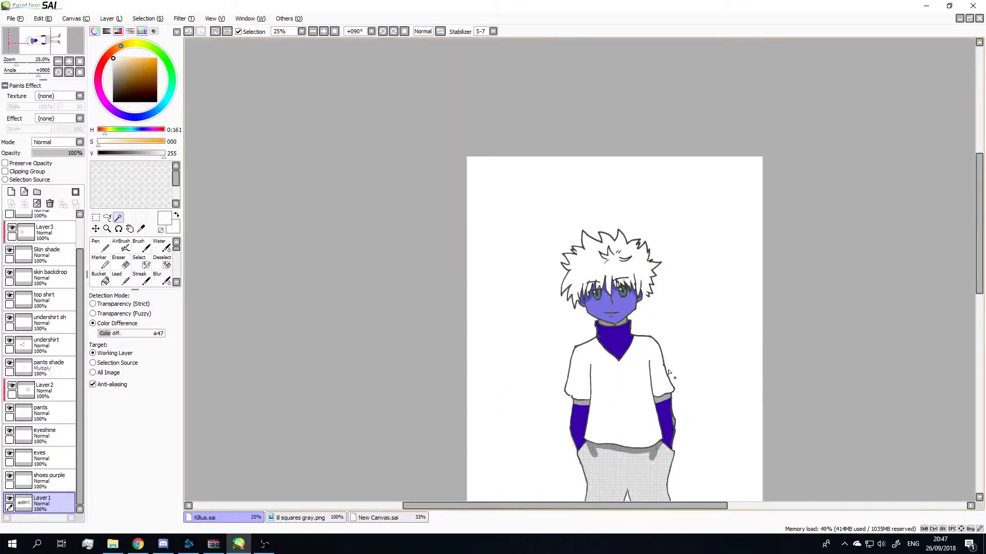
scroll(669, 373, up, 1)
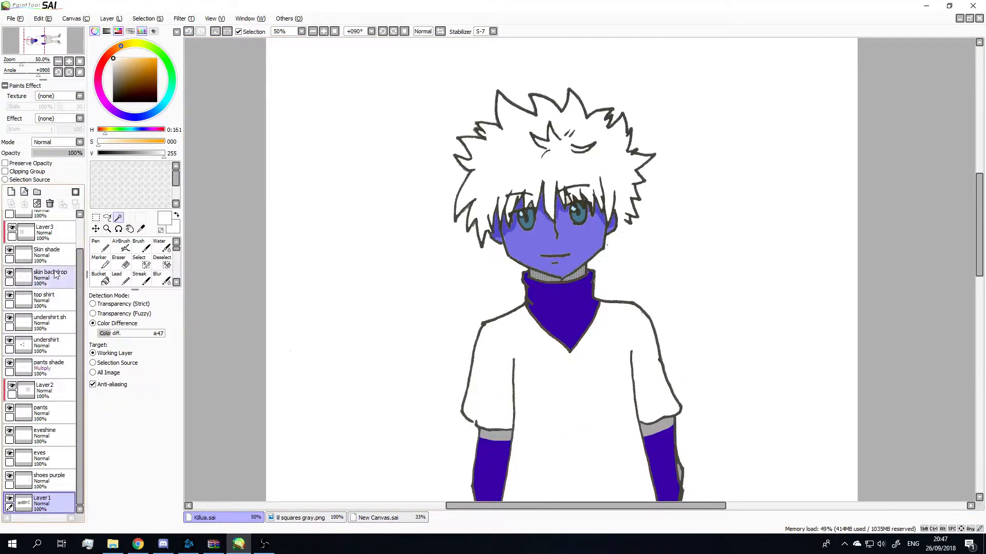
- Try to paint the selected face white on the Skin shade layer using the Pen at size 300
click(49, 253)
click(100, 245)
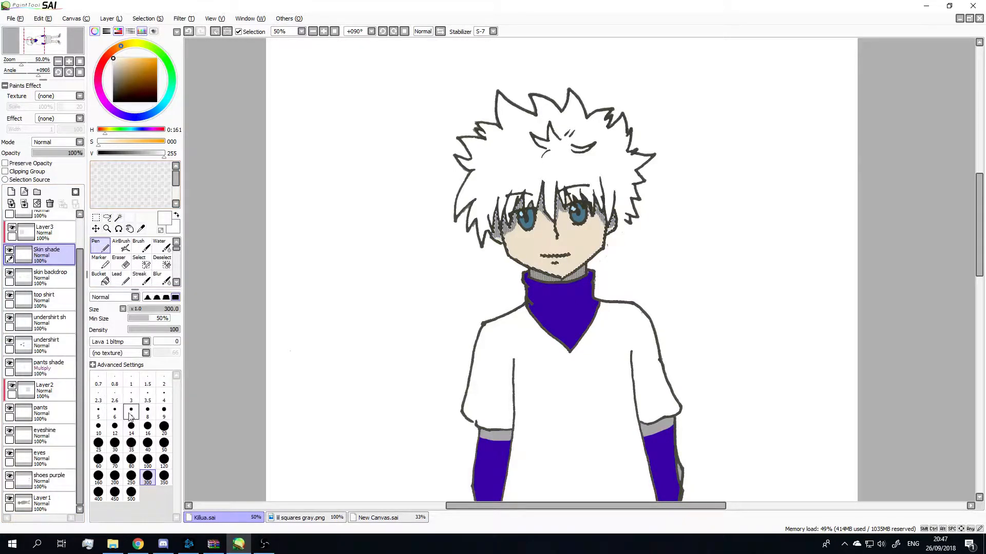
mouse_move(609, 257)
mouse_down()
mouse_move(531, 204)
mouse_move(609, 212)
mouse_move(608, 196)
mouse_move(576, 283)
mouse_up()
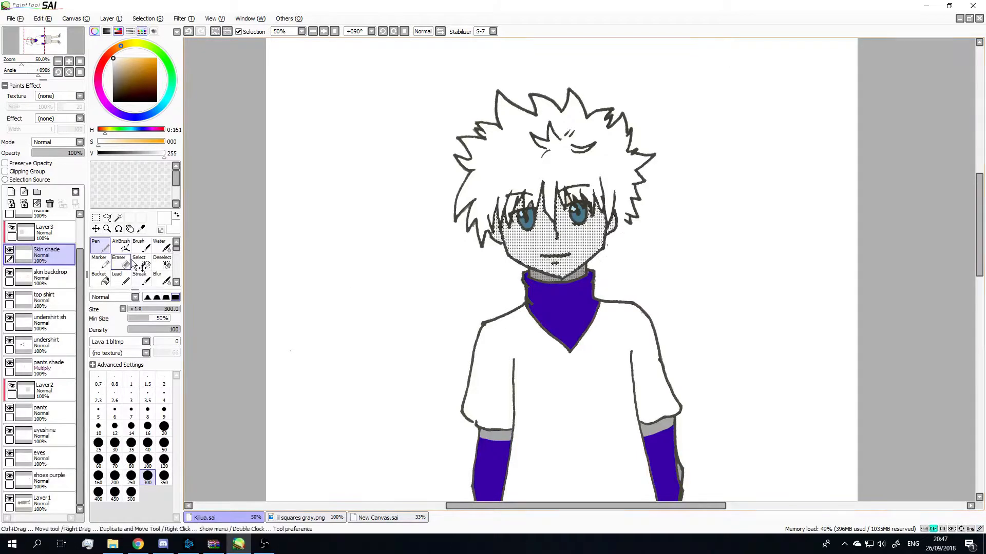
- Paint the selected face white on the skin backdrop layer using the Pen at size 300
click(49, 276)
mouse_move(638, 220)
mouse_down()
mouse_move(553, 216)
mouse_move(528, 180)
mouse_move(564, 248)
mouse_up()
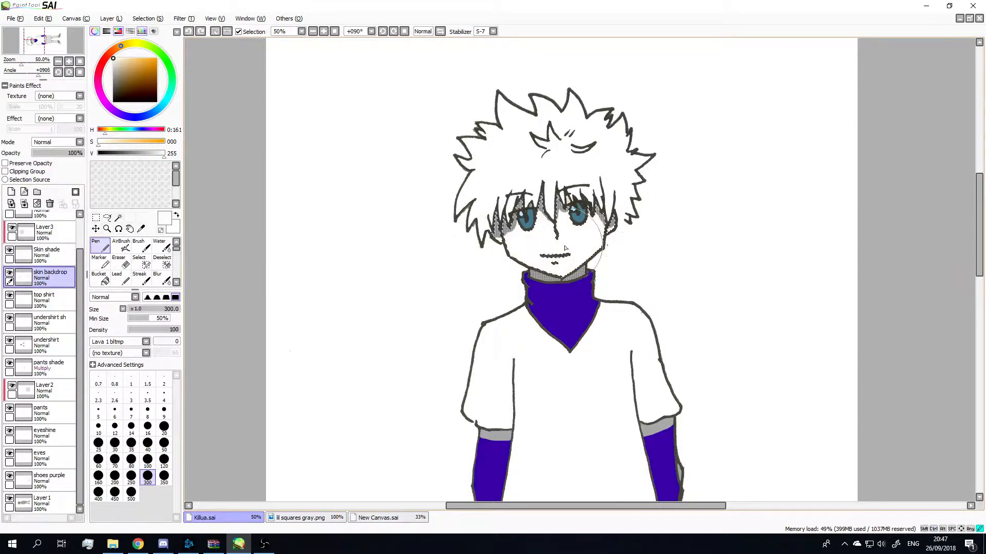
drag(611, 190, 660, 211)
scroll(660, 214, down, 1)
scroll(606, 202, up, 2)
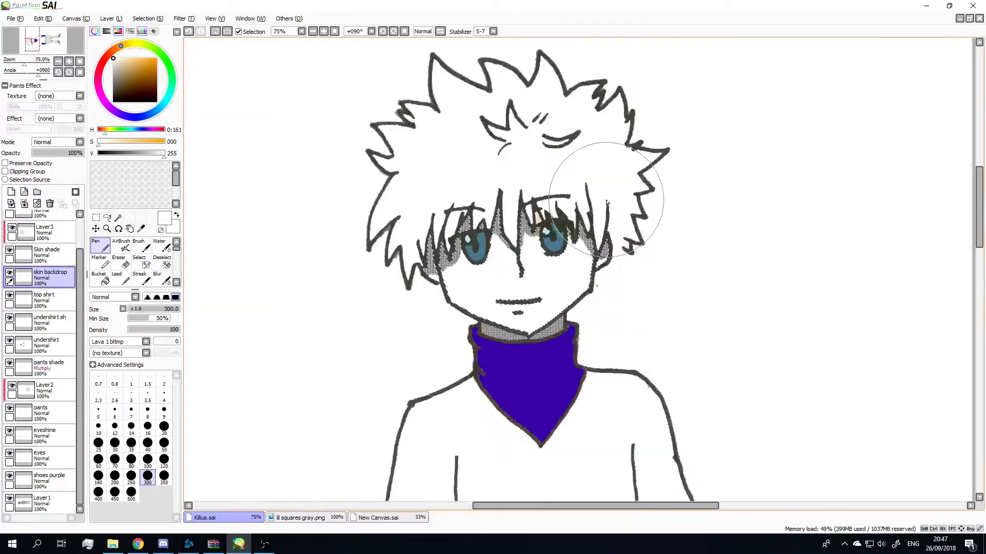
scroll(606, 203, up, 1)
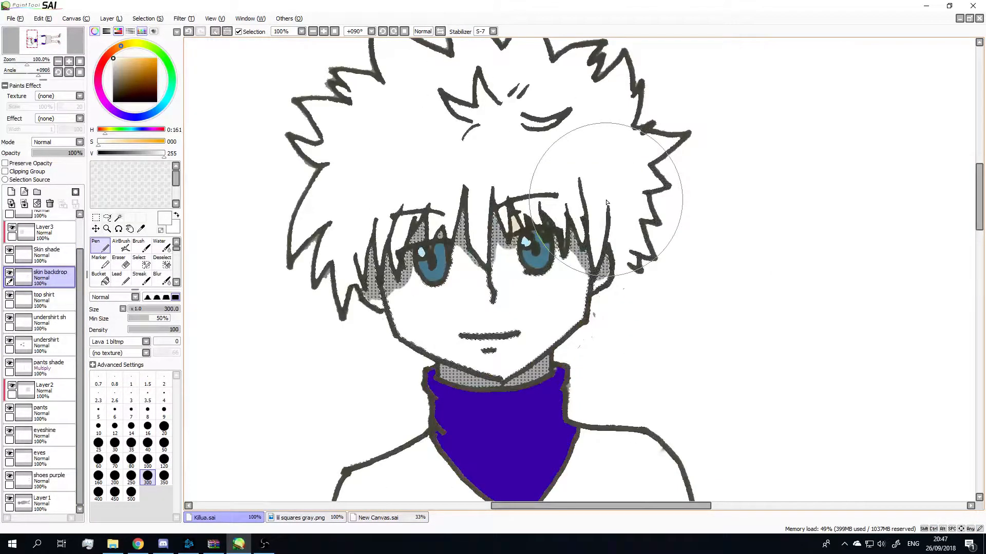
- Try a white Pen stroke across the face on the Skin shade layer and undo it
click(53, 250)
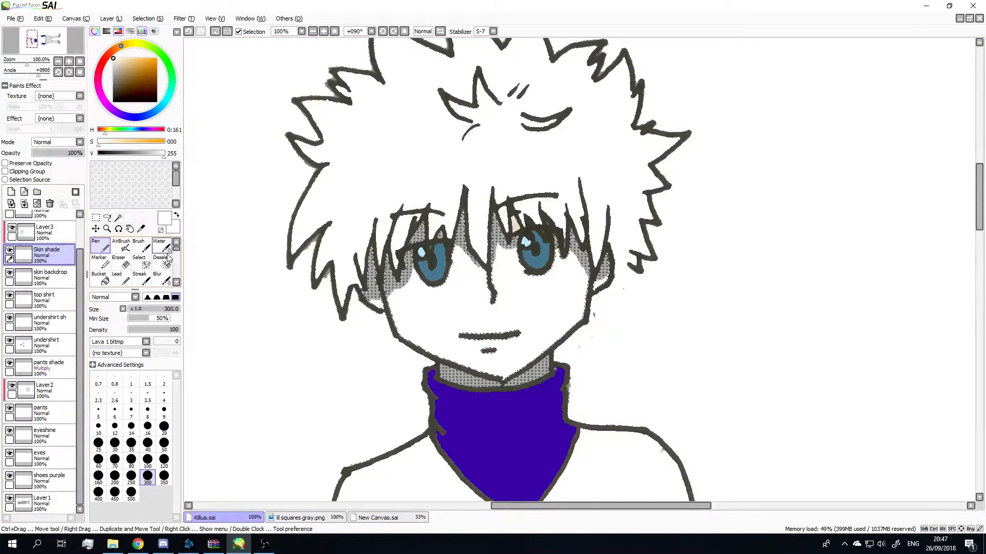
mouse_move(405, 221)
mouse_down()
mouse_move(433, 215)
mouse_move(420, 234)
mouse_up()
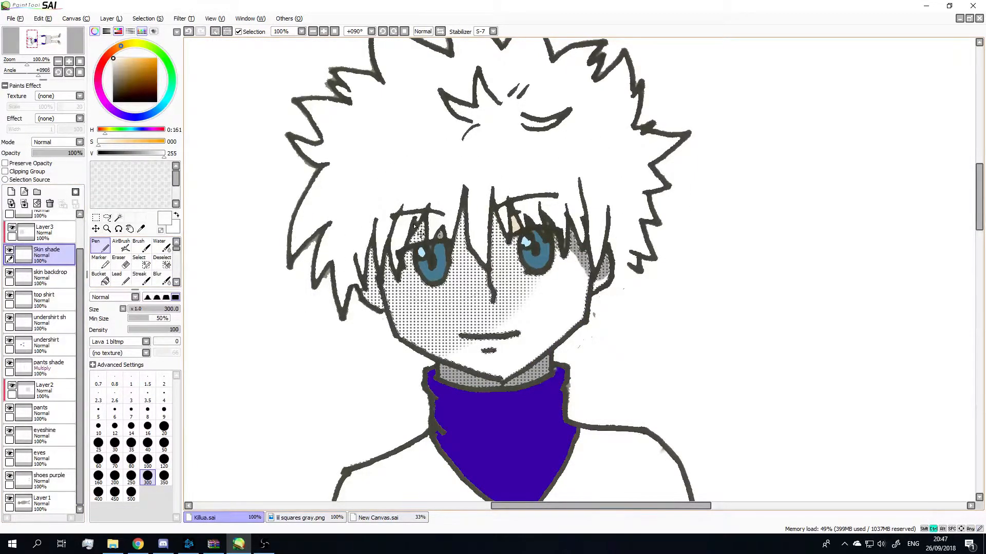
key(ctrl+z)
- Clear the selection over the face using the Deselect tool at size 500
click(167, 267)
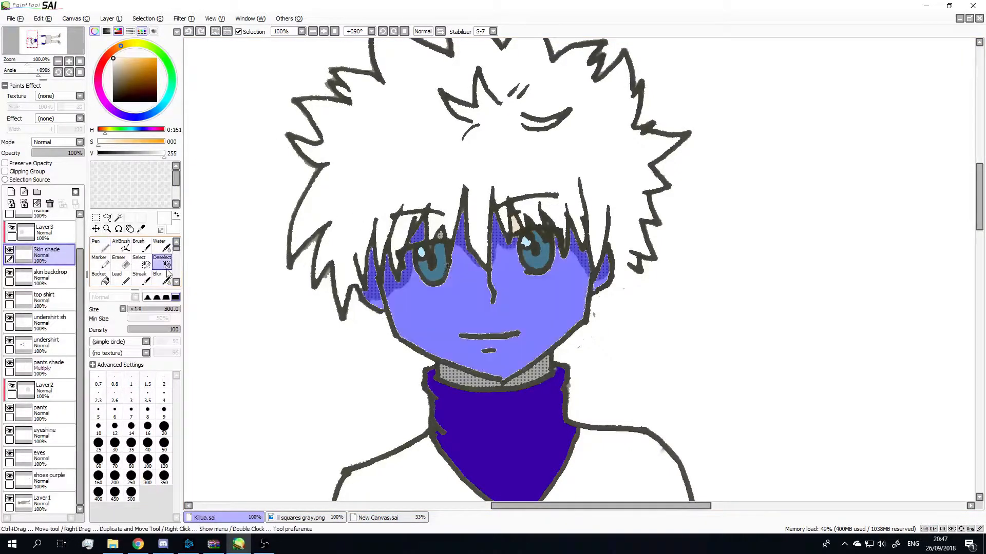
drag(565, 231, 440, 241)
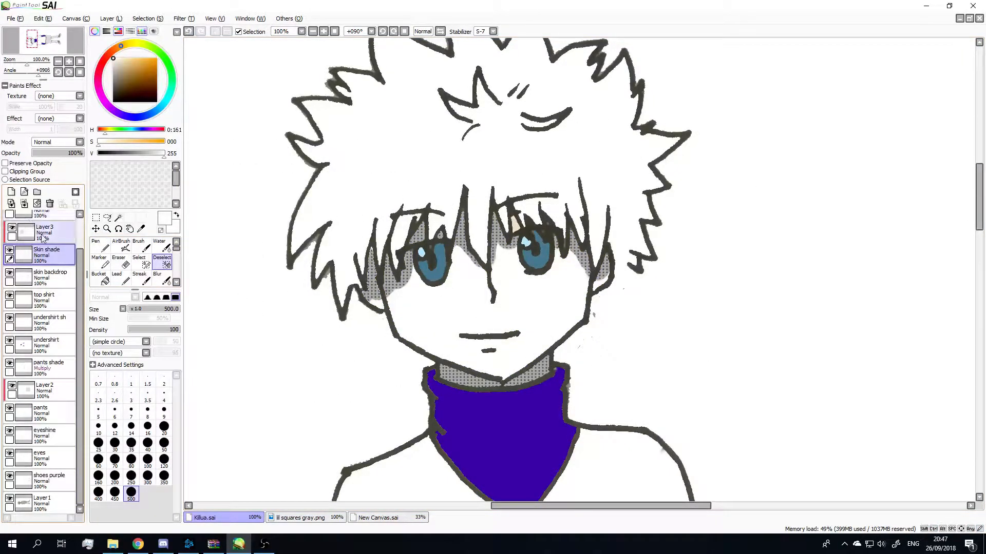
- Select all the shaded areas of the face, ear and neck on the Skin shade layer with the Magic Wand
click(118, 217)
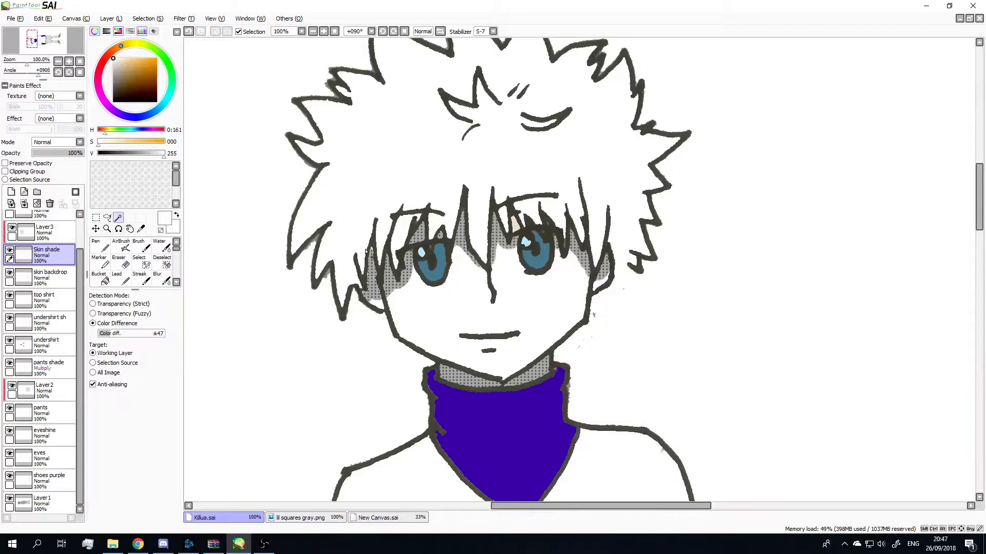
click(388, 280)
click(373, 277)
click(417, 234)
click(462, 238)
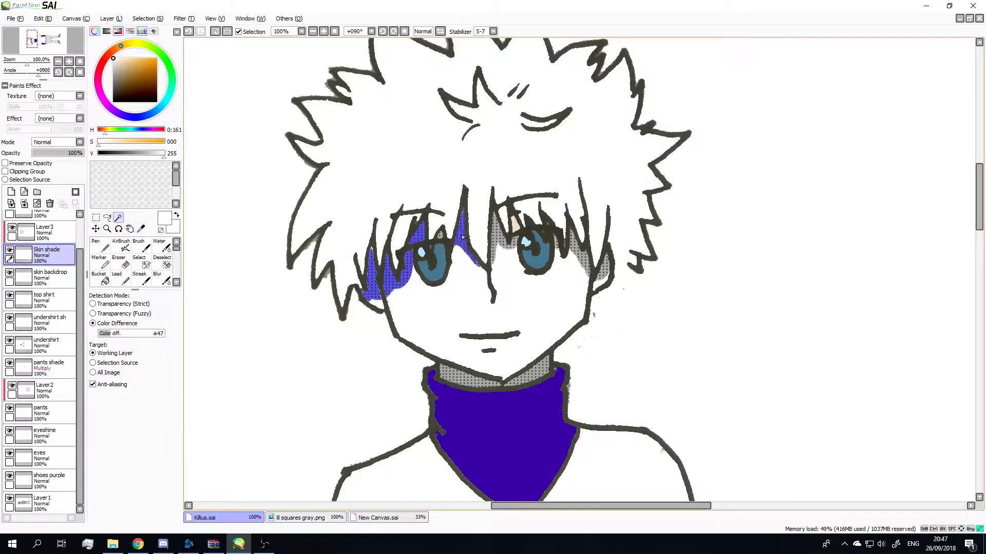
click(496, 237)
click(581, 253)
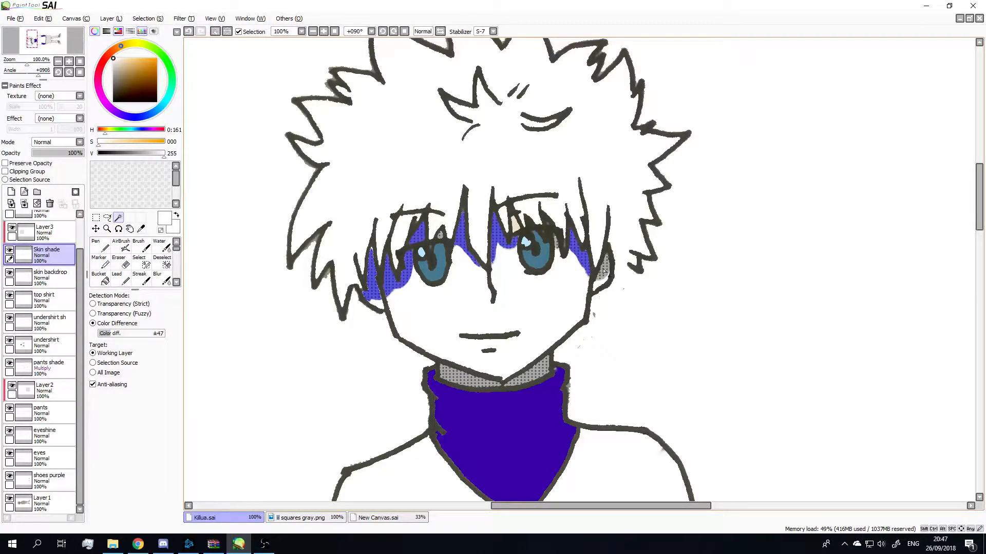
click(603, 268)
click(533, 379)
click(469, 377)
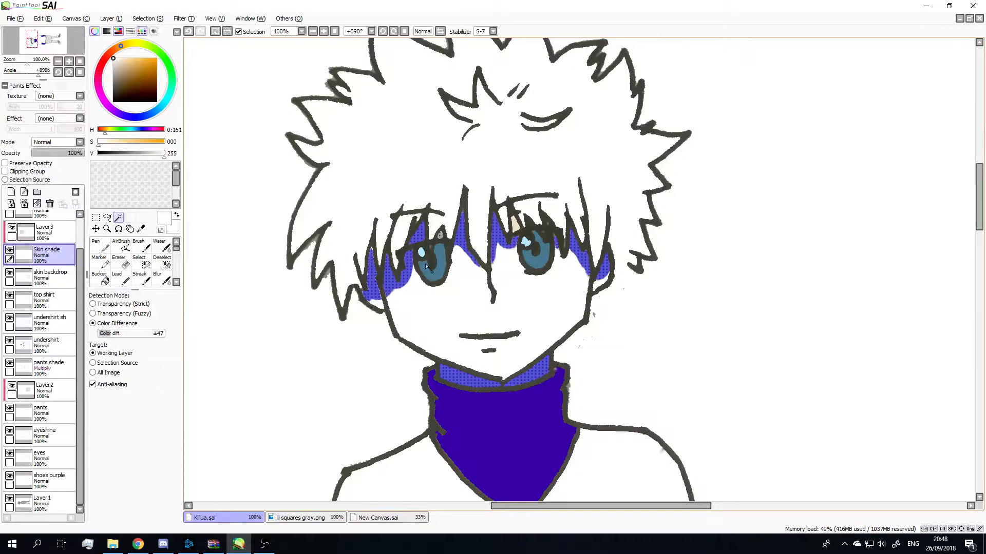
- Paint the selected face and neck shading white on the Skin shade layer using the Pen at size 300
scroll(483, 260, down, 5)
scroll(460, 308, up, 1)
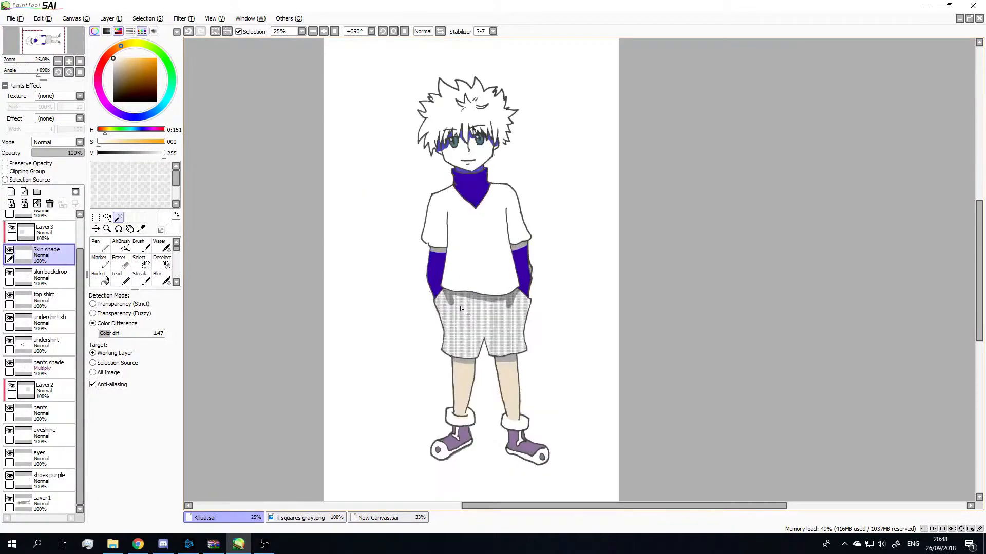
scroll(524, 252, up, 5)
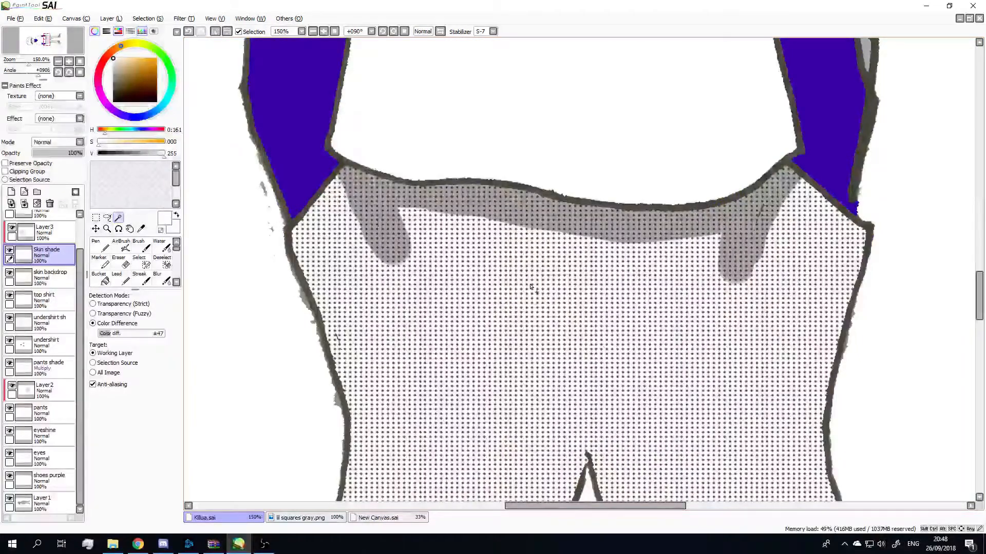
scroll(532, 287, down, 5)
scroll(532, 287, down, 1)
scroll(527, 183, up, 4)
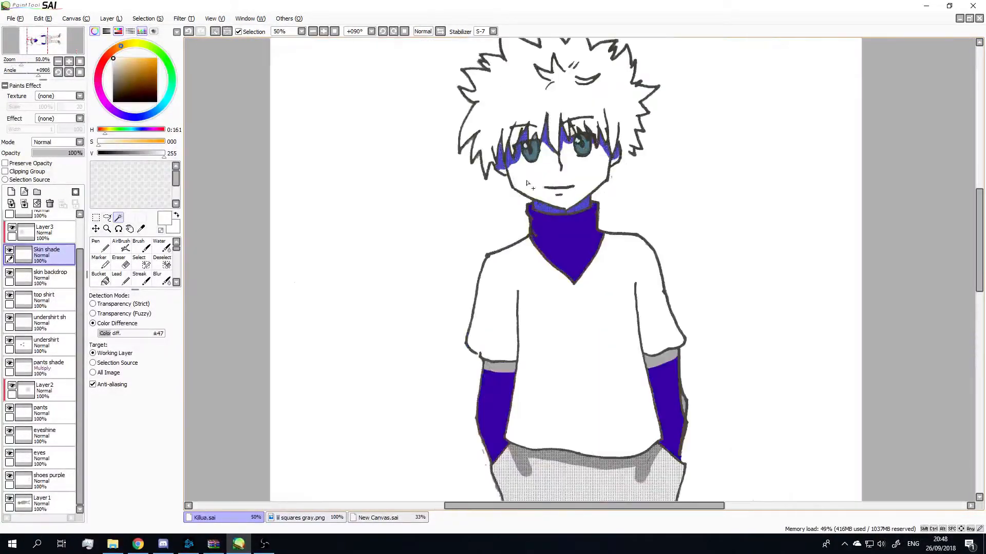
scroll(556, 142, up, 4)
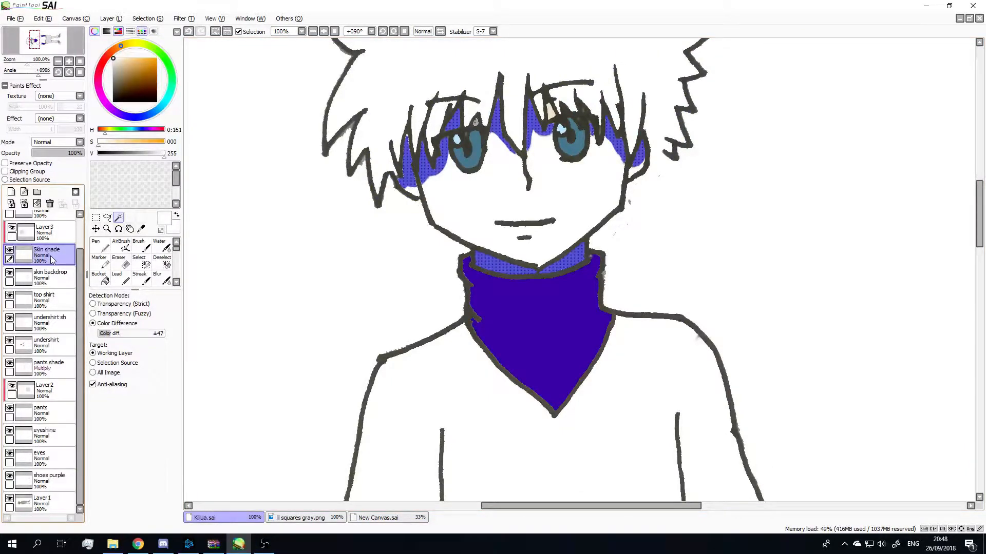
scroll(490, 68, down, 1)
scroll(489, 68, up, 3)
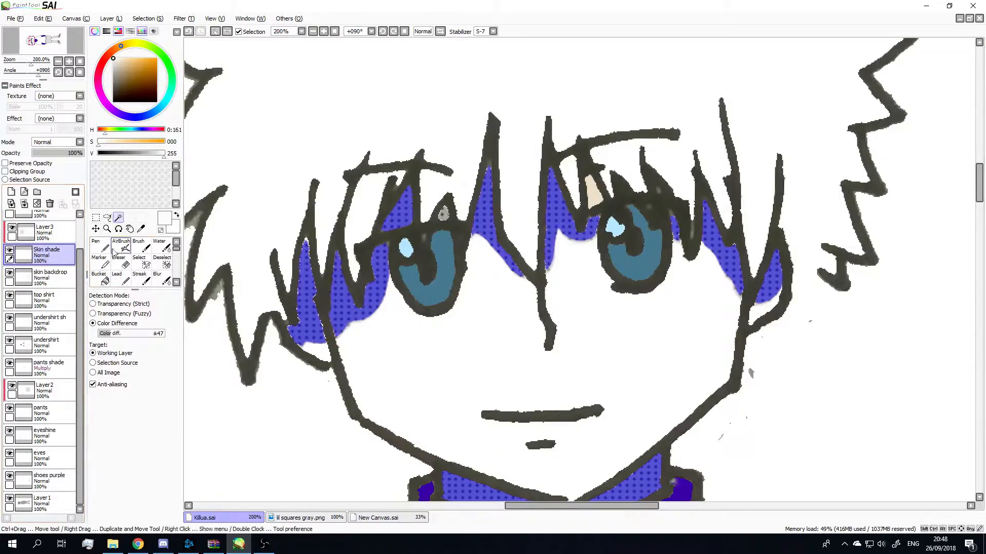
click(101, 247)
mouse_move(360, 176)
mouse_down()
mouse_move(529, 150)
mouse_move(624, 206)
mouse_move(654, 286)
mouse_move(677, 254)
mouse_move(539, 352)
mouse_move(574, 296)
mouse_move(599, 296)
mouse_up()
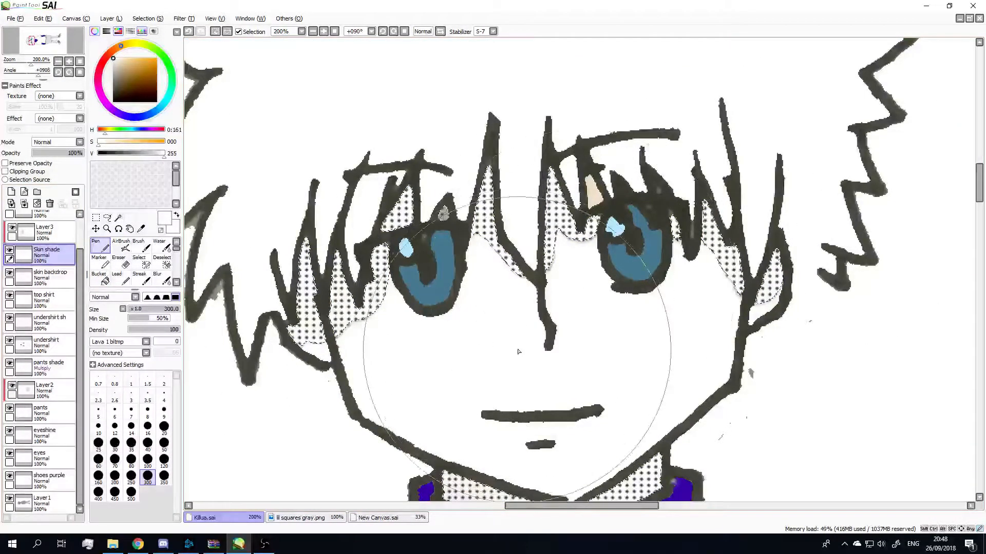
- Clear the selection over the face and neck shading using the Deselect tool at size 500
scroll(572, 286, down, 4)
scroll(215, 272, up, 1)
click(162, 262)
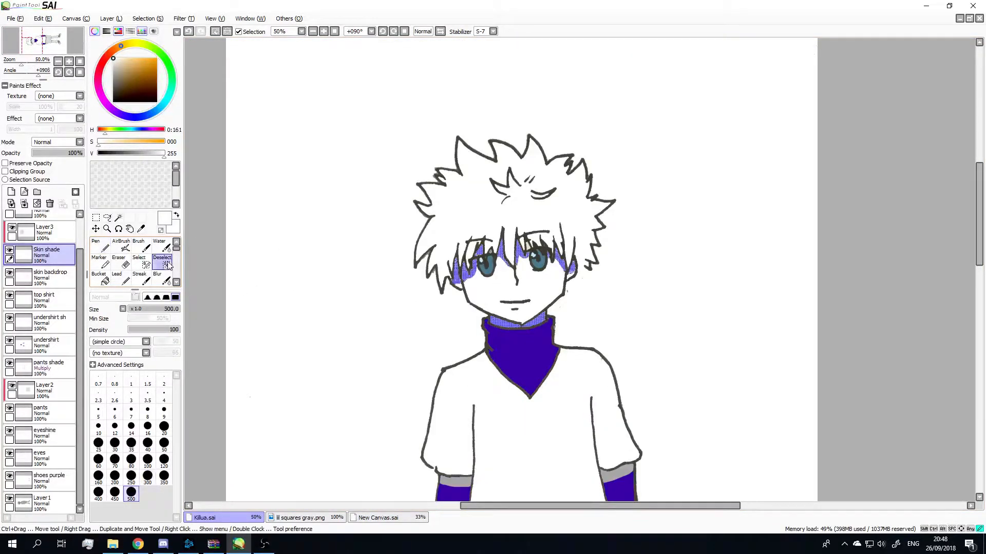
drag(532, 215, 467, 330)
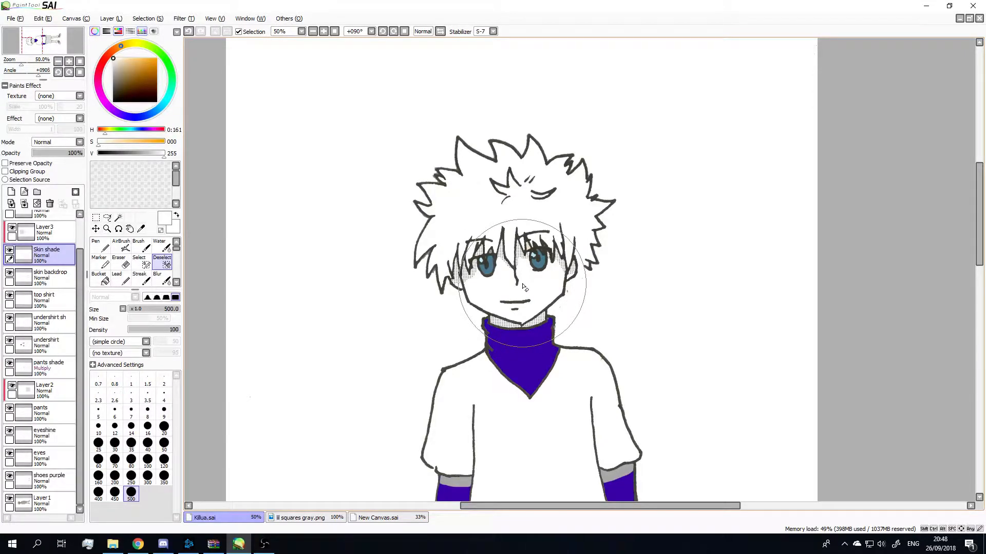
- Examine the dotted shading on the face, the lil squares gray.png texture and the textured shorts
scroll(524, 287, down, 1)
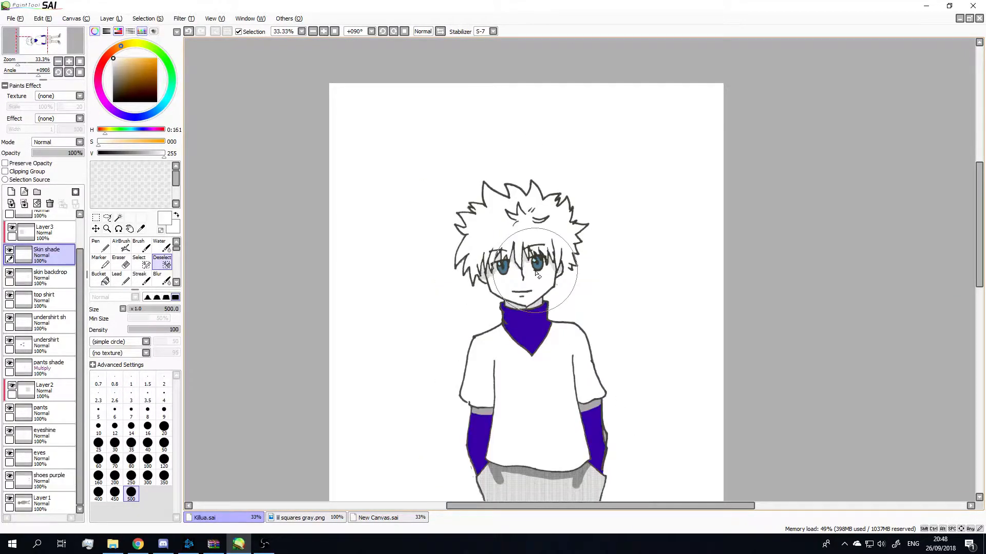
scroll(526, 277, up, 2)
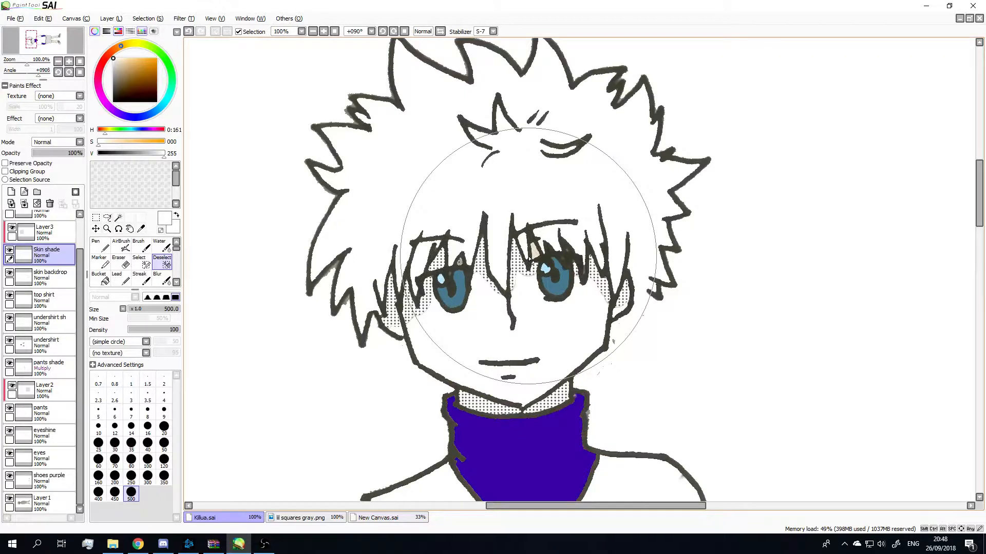
scroll(530, 261, down, 7)
scroll(531, 262, up, 4)
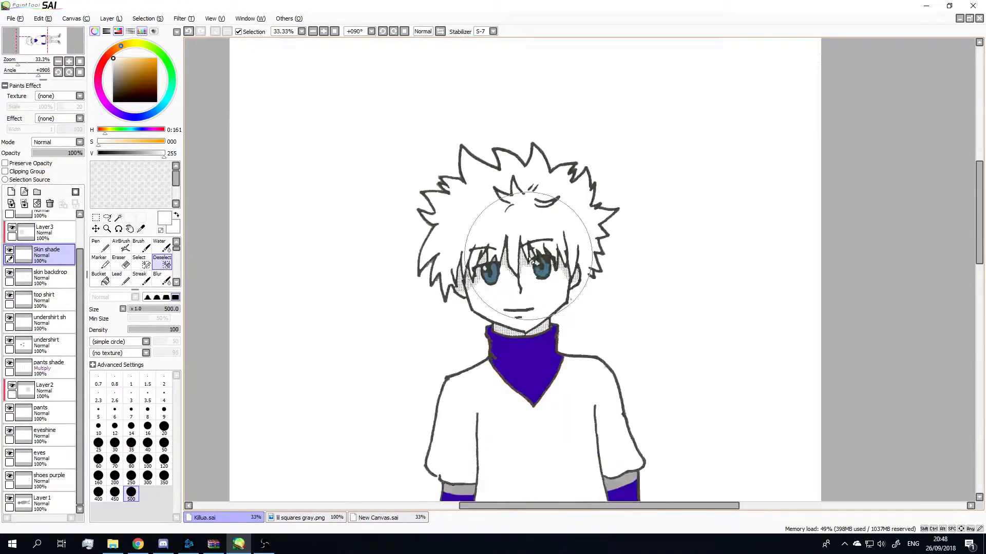
scroll(531, 261, up, 2)
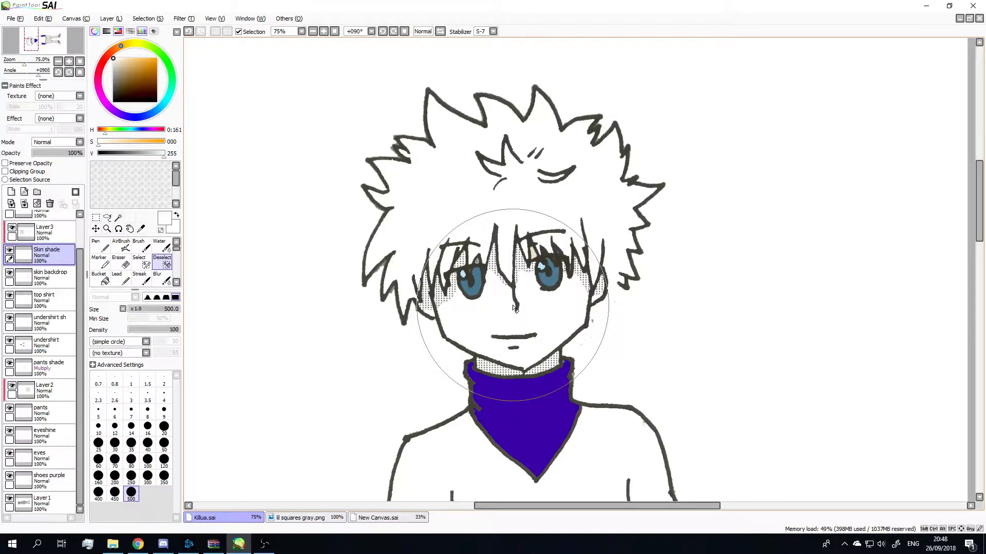
key(minus)
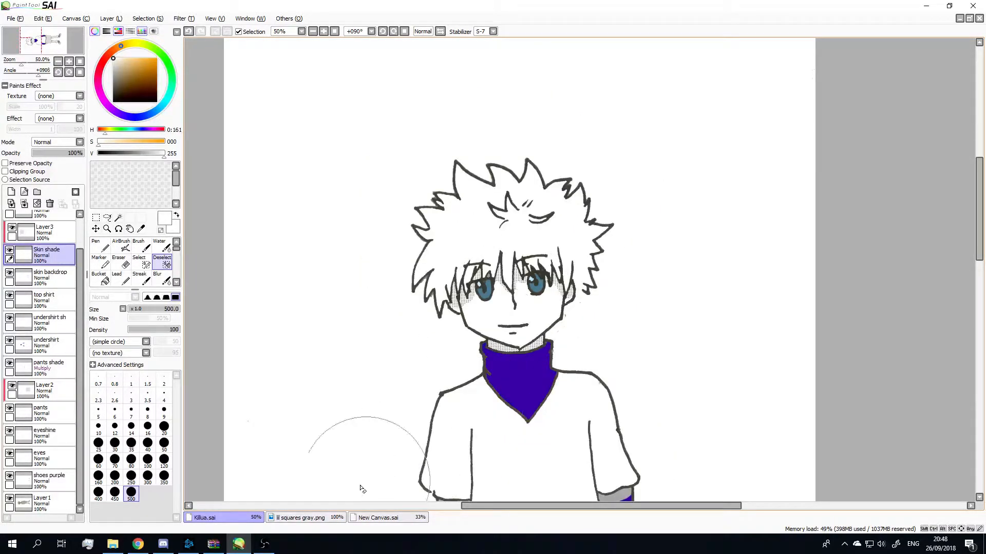
click(319, 518)
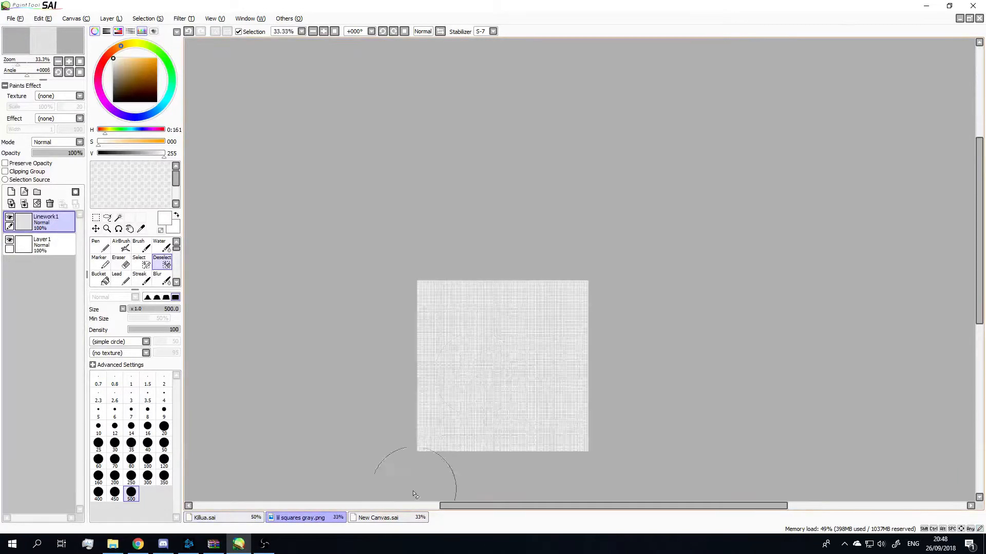
click(205, 517)
key(minus)
key(minus)
key(minus)
key(minus)
key(plus)
key(plus)
key(plus)
key(plus)
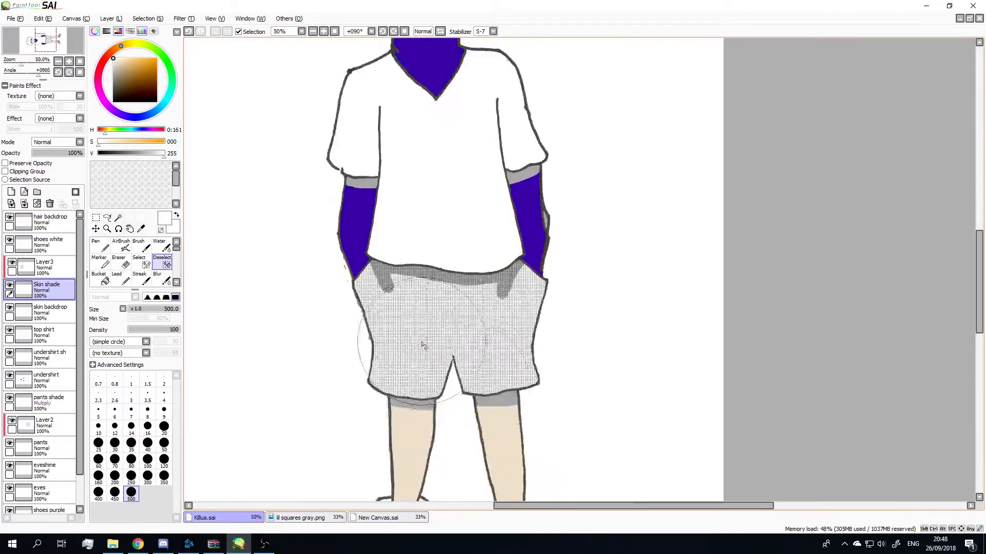
- Copy the whole texture from lil squares gray.png and return to Killua.sai
click(300, 517)
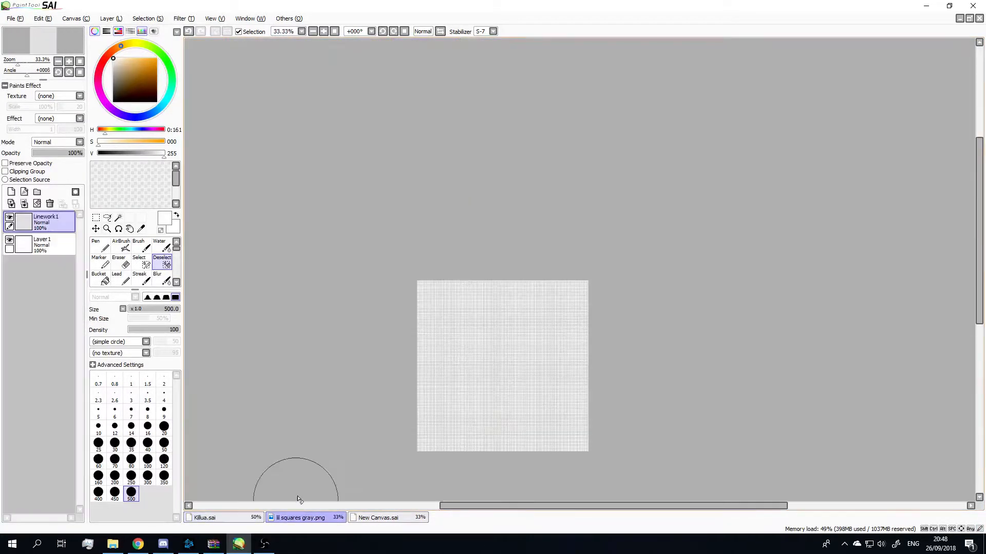
click(95, 218)
scroll(683, 524, down, 2)
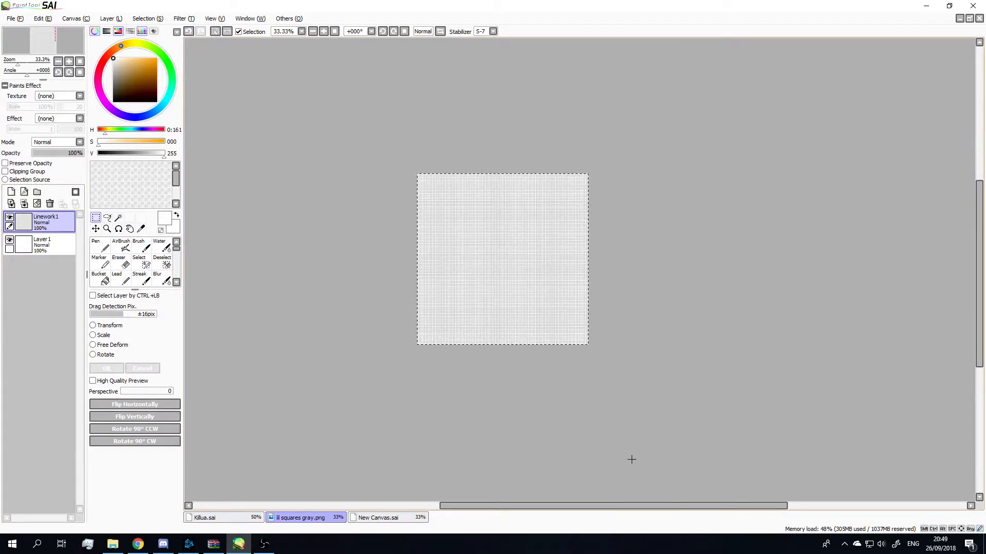
key(ctrl+a)
click(225, 519)
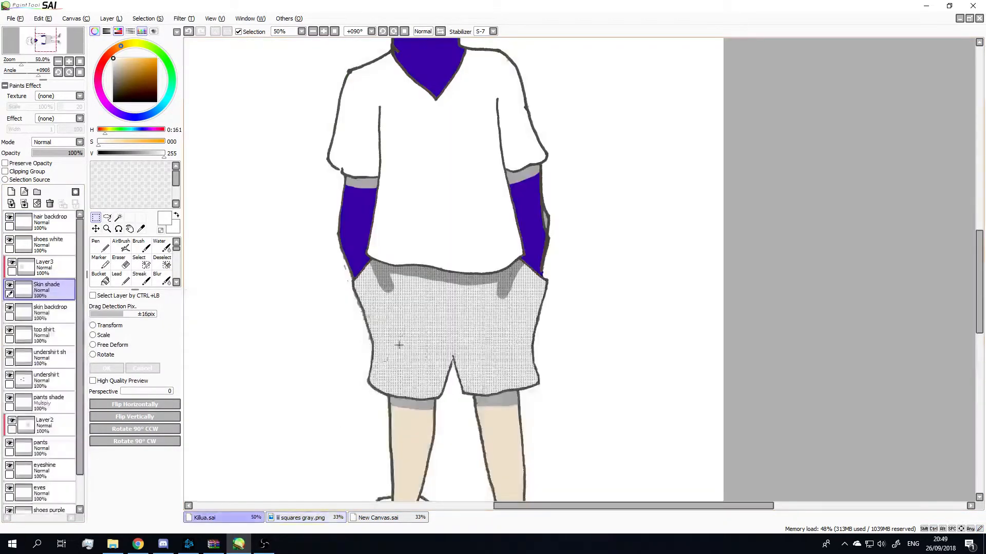
- Paste the squares texture as a new layer above Layer2 and move it over the character's shorts
scroll(399, 339, down, 3)
scroll(407, 263, up, 2)
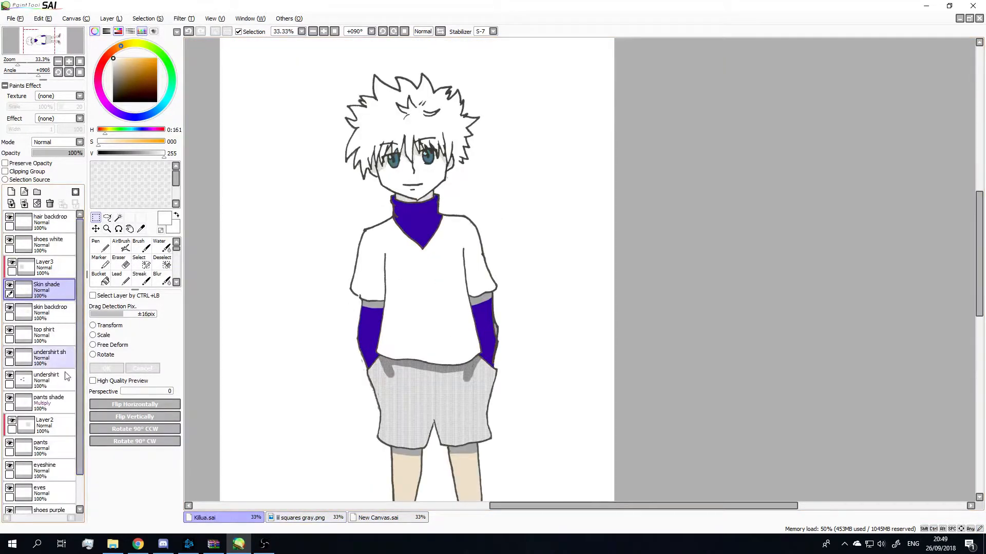
click(59, 422)
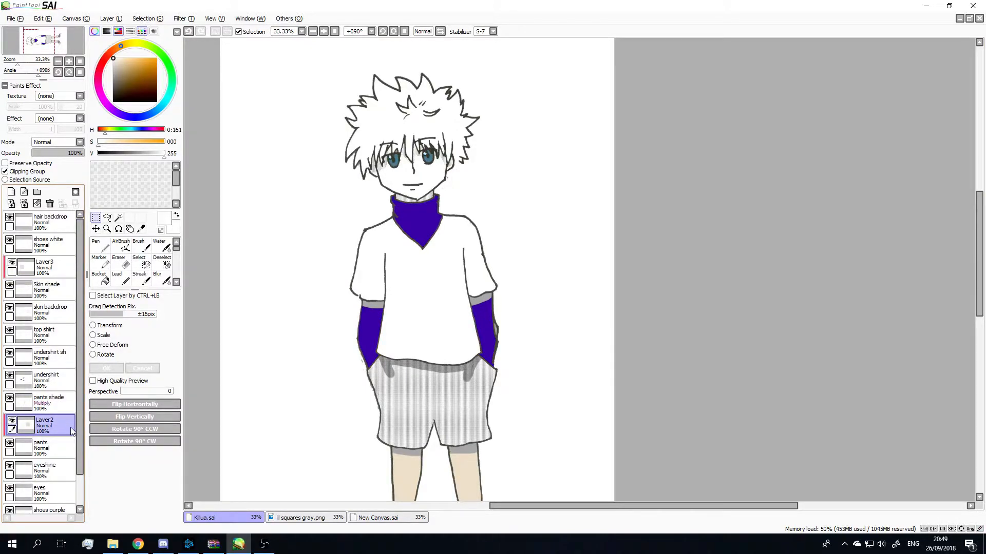
key(ctrl+v)
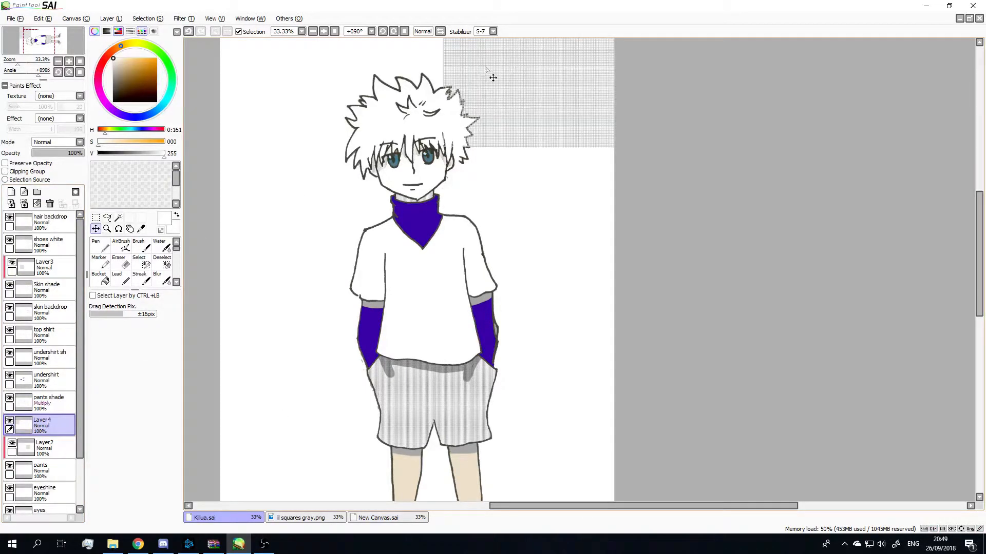
drag(489, 73, 394, 410)
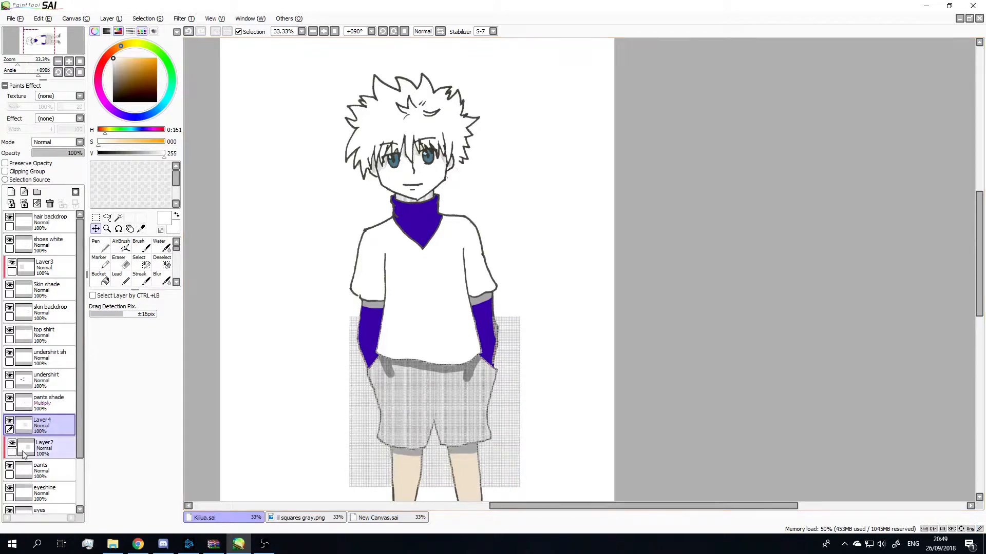
- Try the pasted texture as a clipping group over the shorts and inspect the overlapping patterns
click(6, 171)
scroll(491, 373, down, 3)
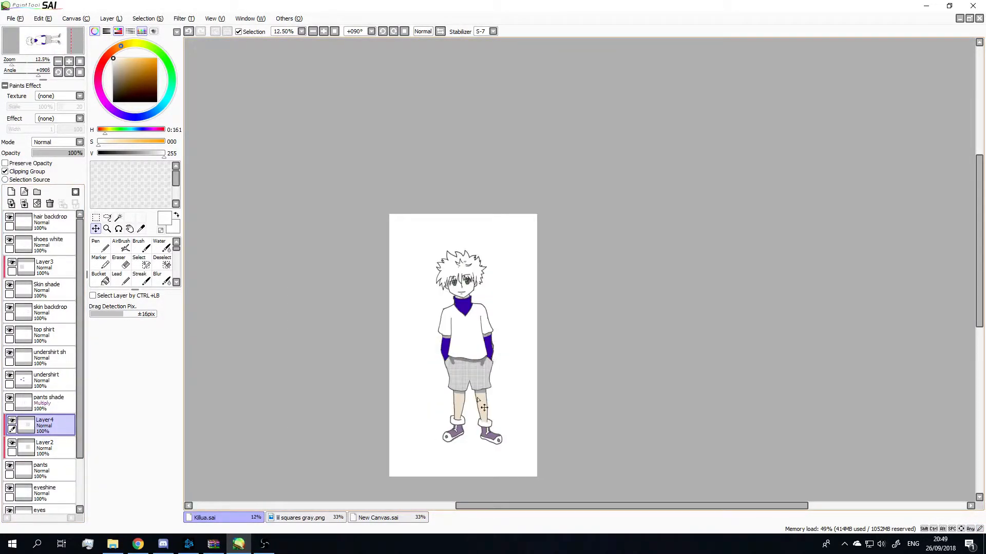
scroll(467, 417, up, 3)
scroll(521, 337, up, 5)
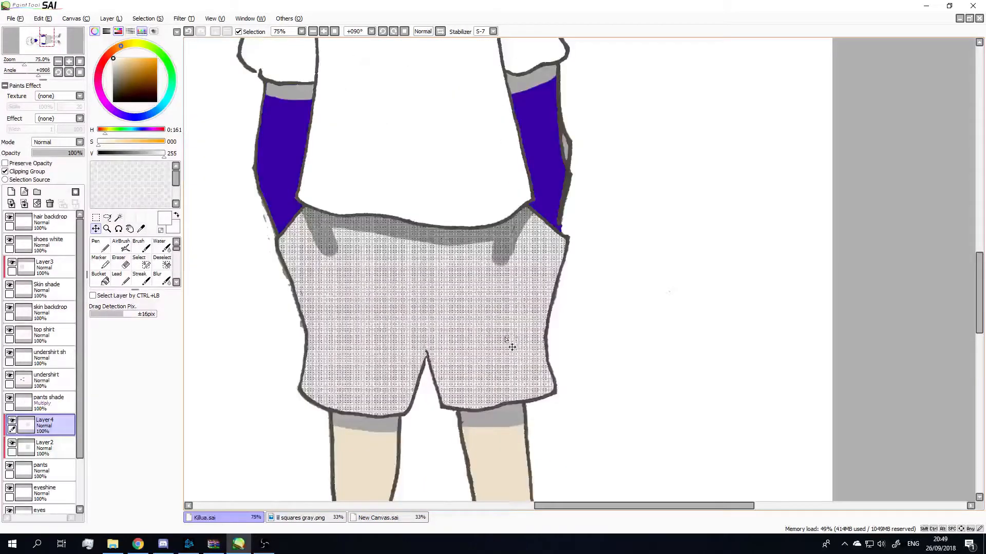
scroll(421, 318, down, 5)
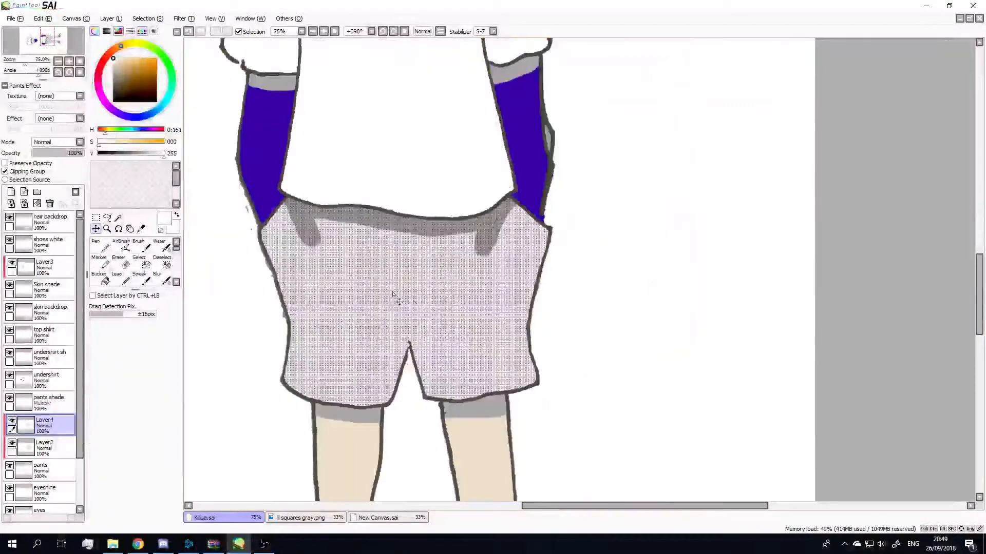
scroll(426, 318, up, 5)
scroll(371, 294, down, 9)
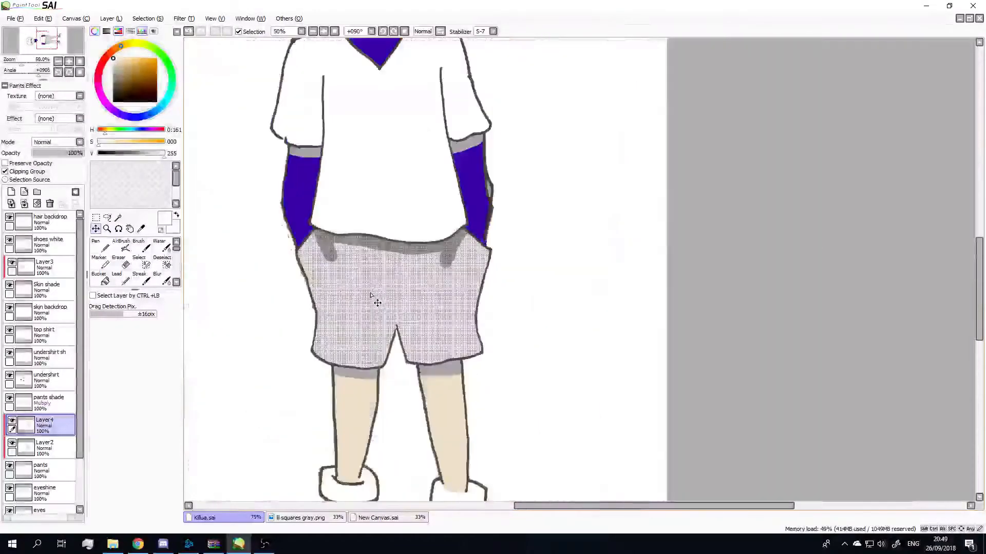
scroll(370, 294, up, 1)
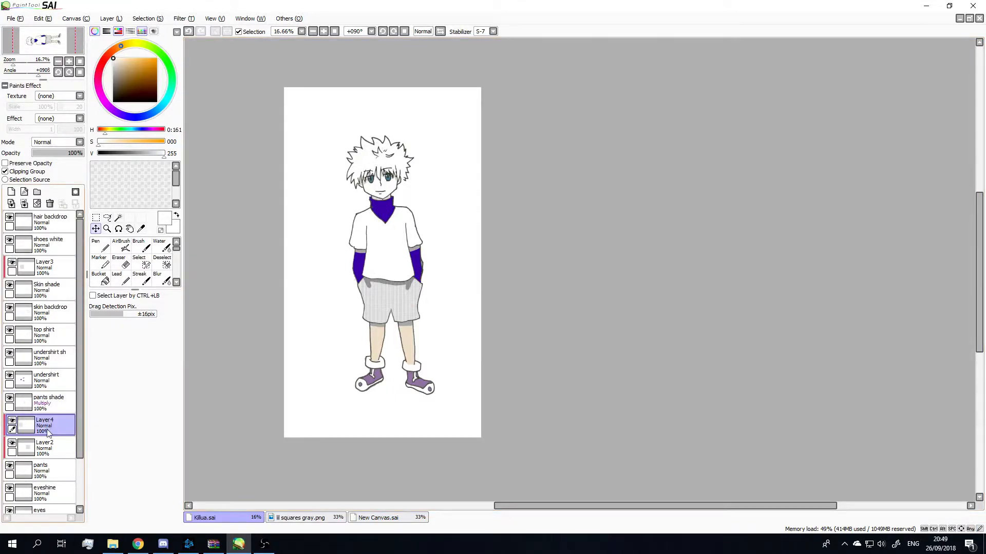
- Move the pasted texture layer to just above the hair backdrop layer and clip it over the character's hair
click(5, 171)
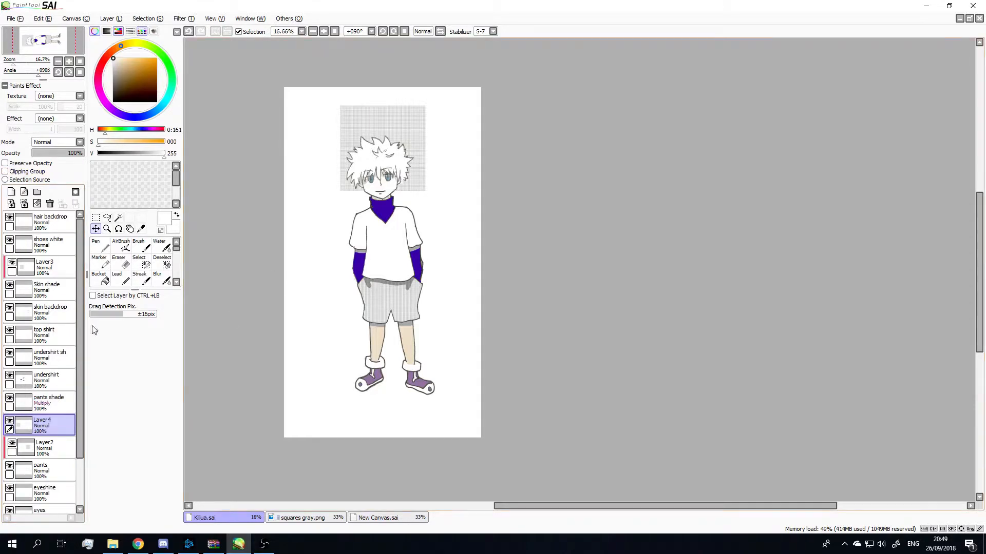
drag(40, 428, 58, 215)
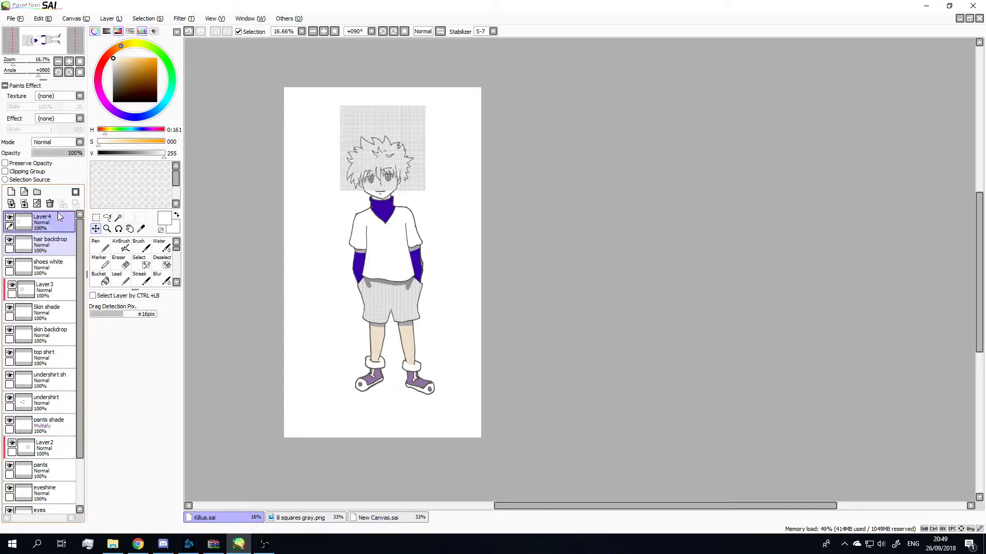
click(5, 172)
scroll(374, 169, down, 2)
scroll(370, 152, up, 5)
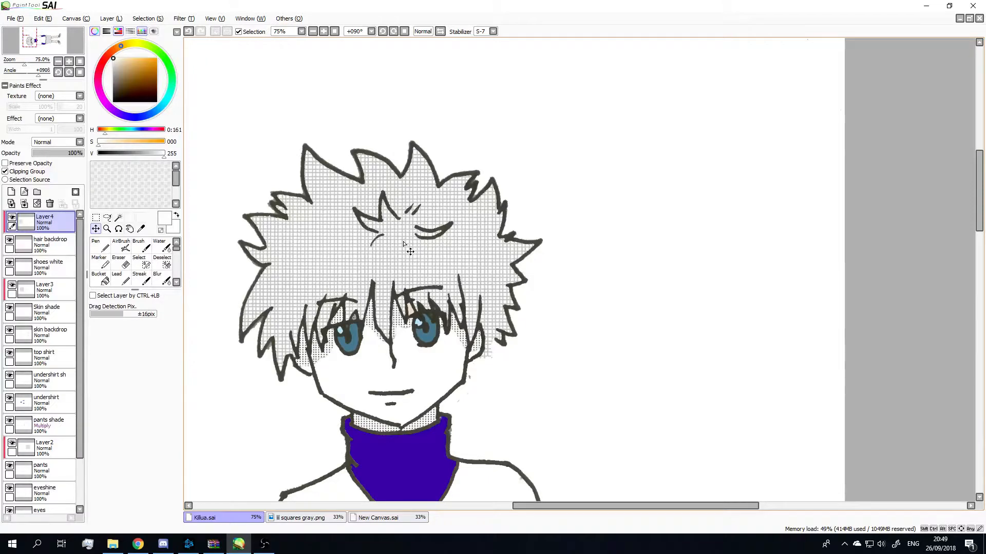
scroll(393, 296, up, 1)
scroll(391, 296, down, 1)
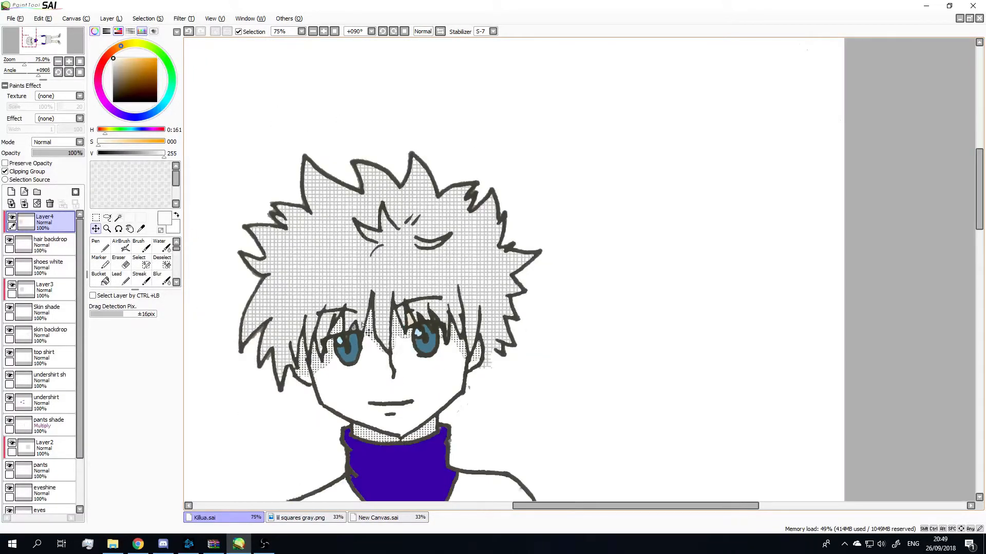
- Examine how the squares texture on the hair and the shorts pattern look at different zoom levels
scroll(389, 380, down, 3)
scroll(416, 376, up, 3)
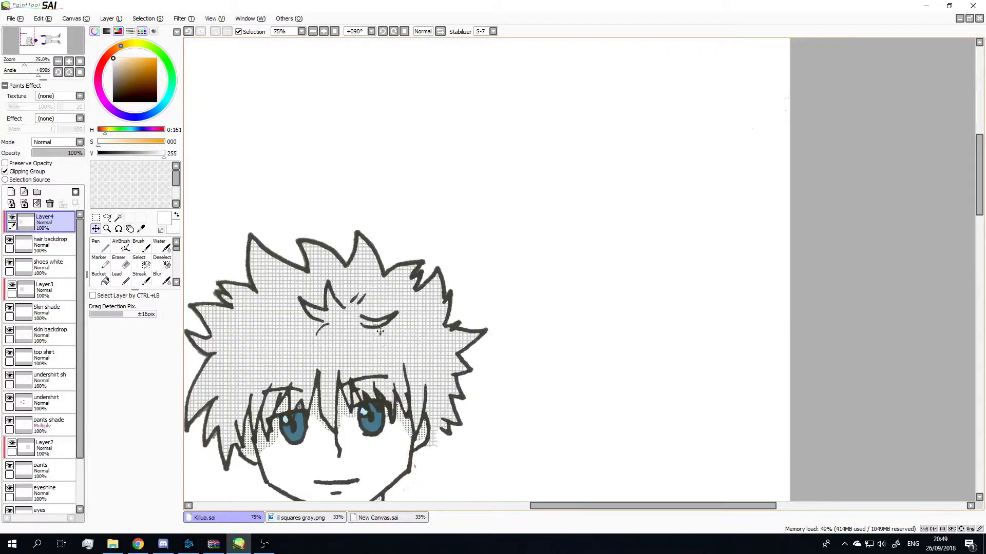
scroll(390, 383, down, 4)
scroll(322, 383, up, 3)
scroll(327, 389, down, 3)
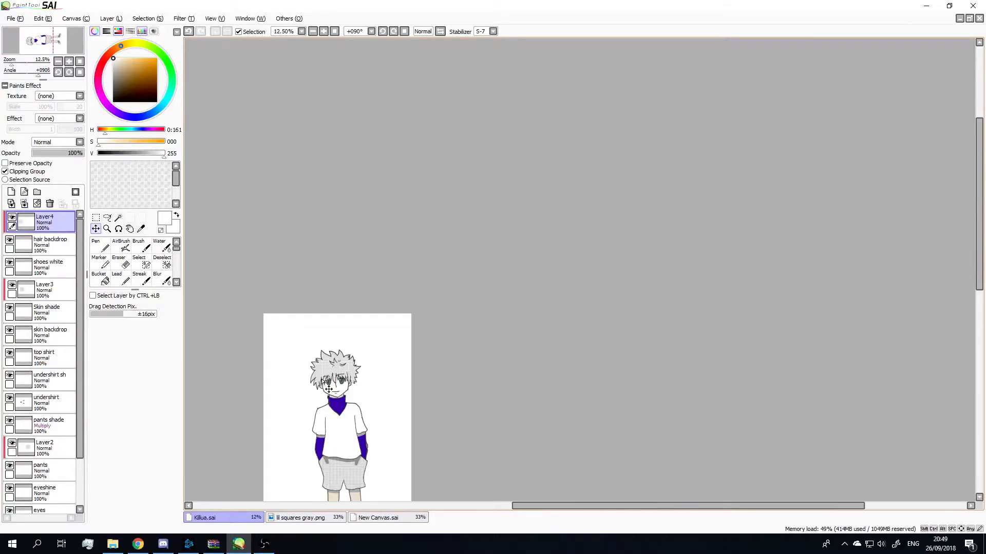
drag(981, 226, 892, 264)
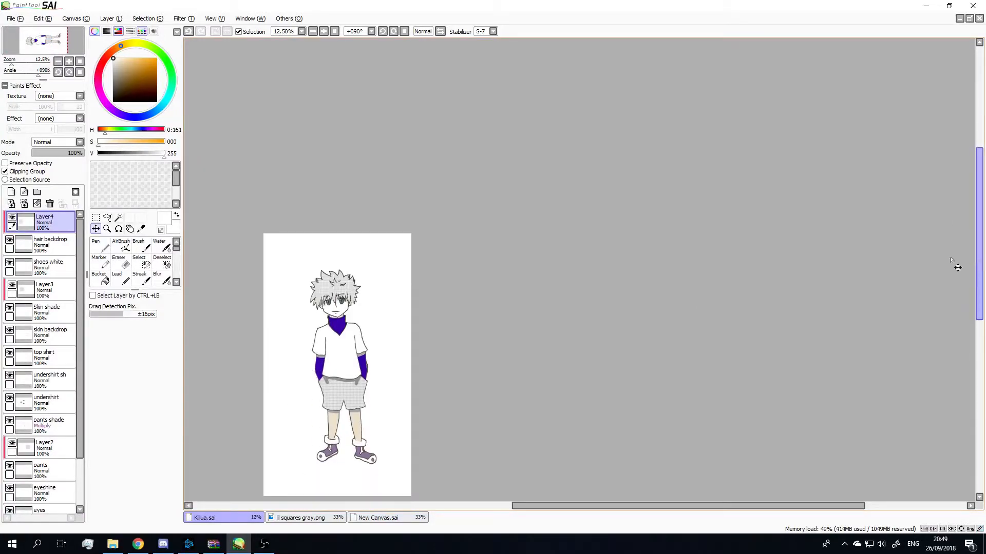
scroll(308, 331, down, 1)
scroll(303, 329, up, 2)
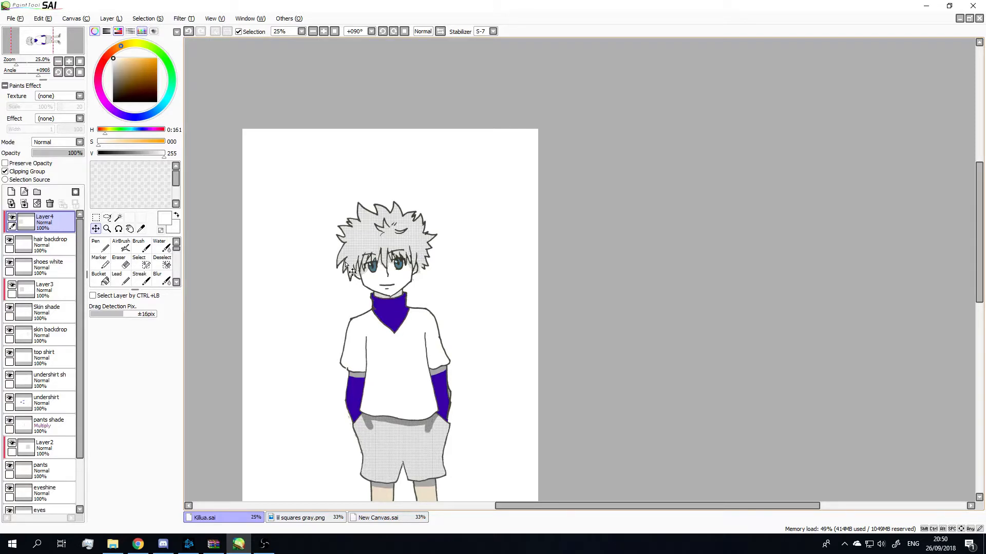
scroll(351, 271, down, 2)
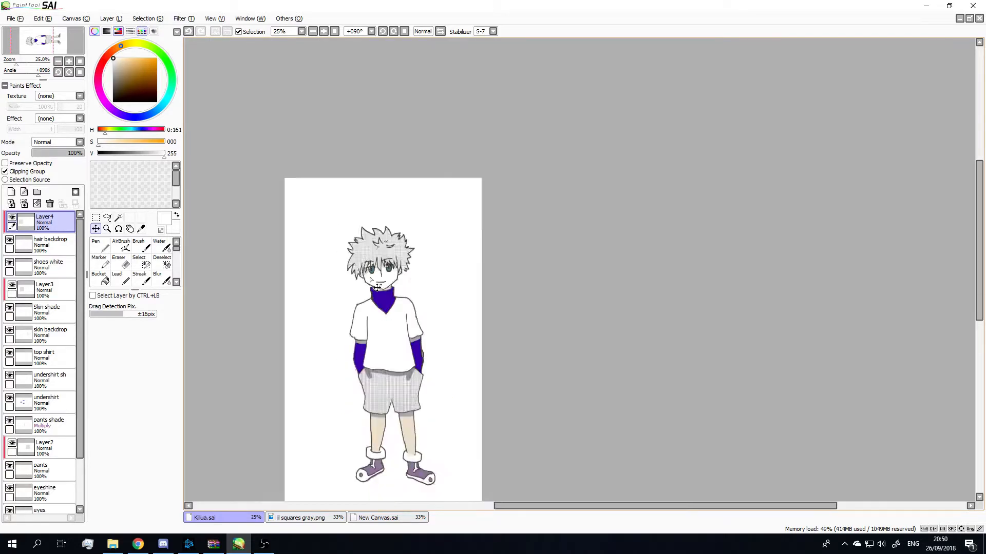
scroll(348, 264, up, 2)
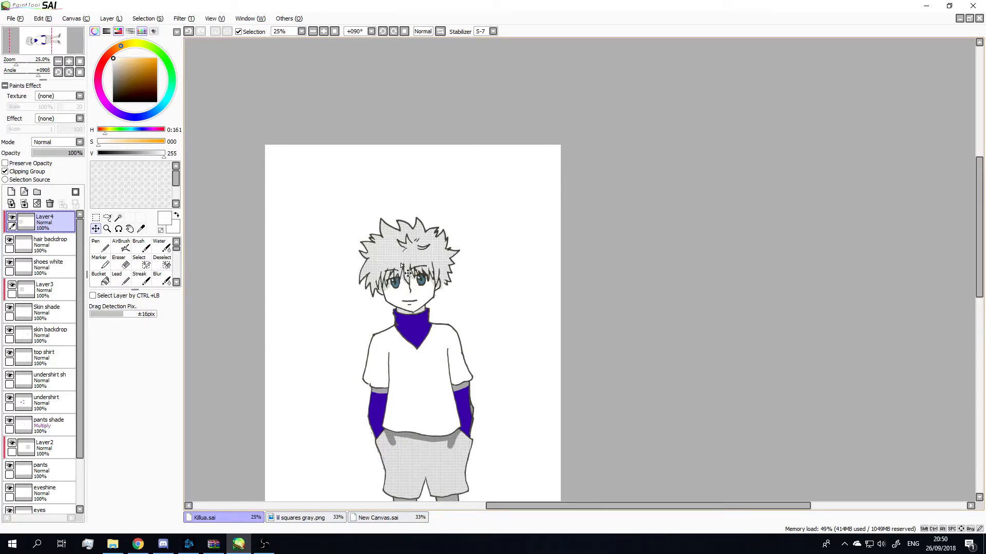
scroll(407, 272, down, 2)
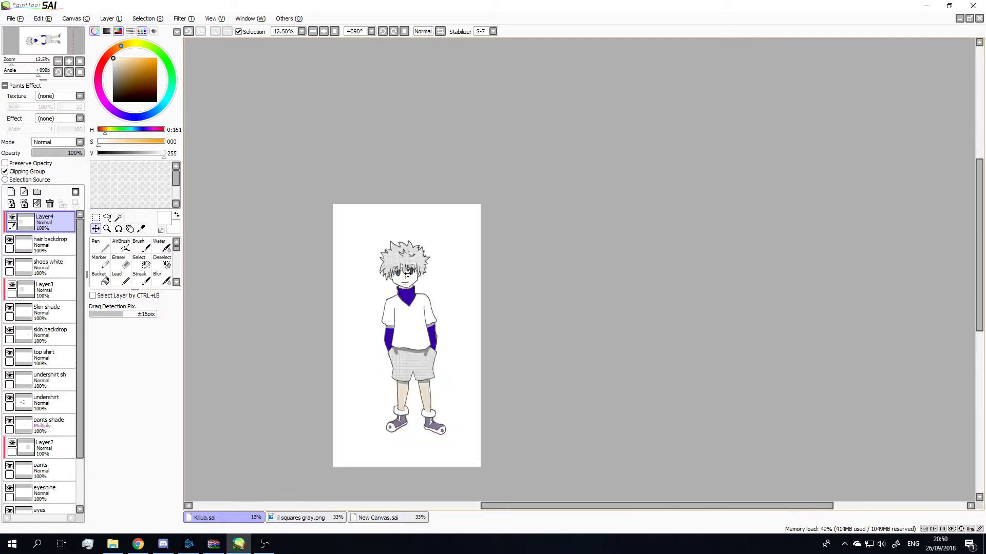
scroll(406, 267, up, 3)
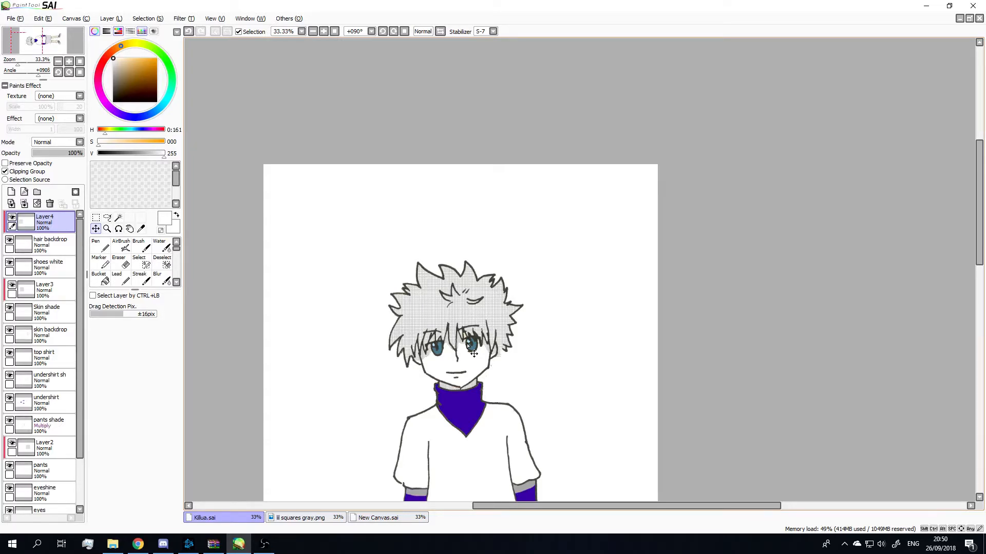
scroll(473, 354, down, 3)
scroll(473, 354, up, 3)
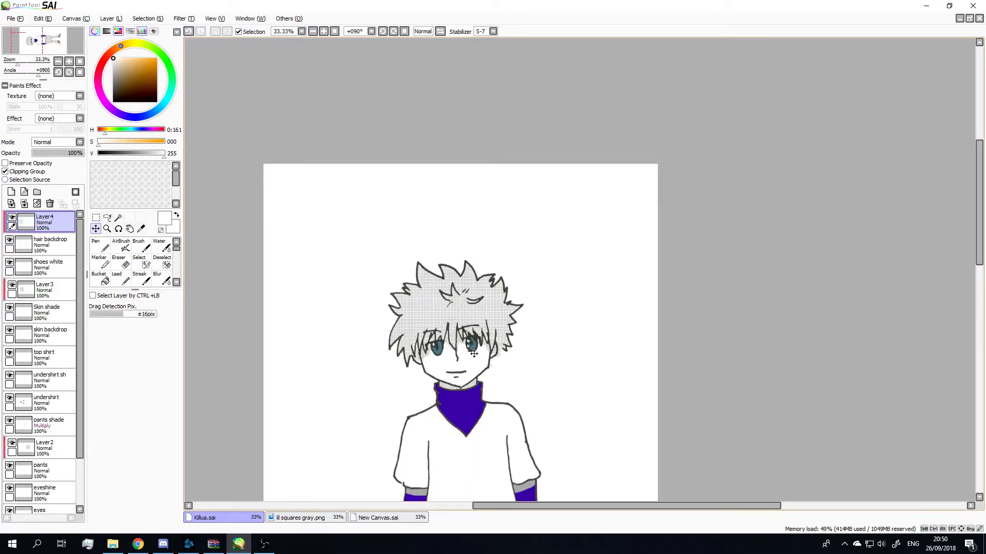
scroll(474, 354, up, 1)
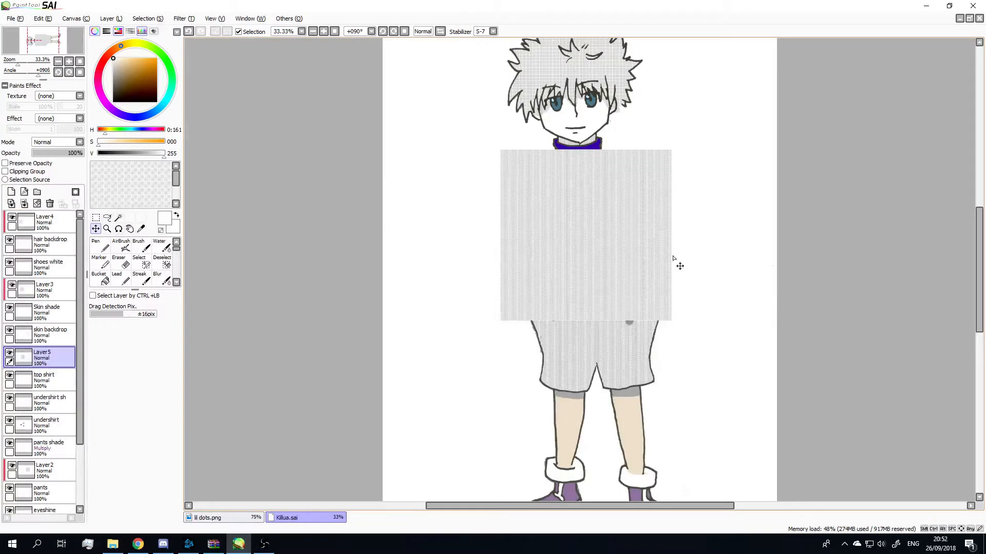
- Nudge the pasted dots texture on Layer5 over the character's torso and inspect its dots up close
mouse_move(567, 236)
mouse_down()
mouse_move(580, 258)
mouse_move(570, 238)
mouse_up()
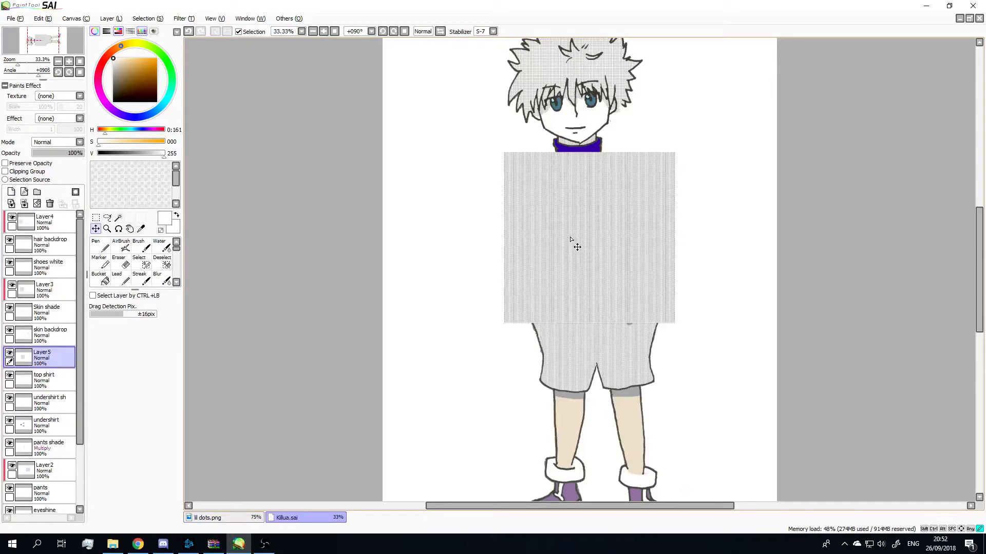
scroll(571, 240, down, 1)
scroll(601, 201, up, 4)
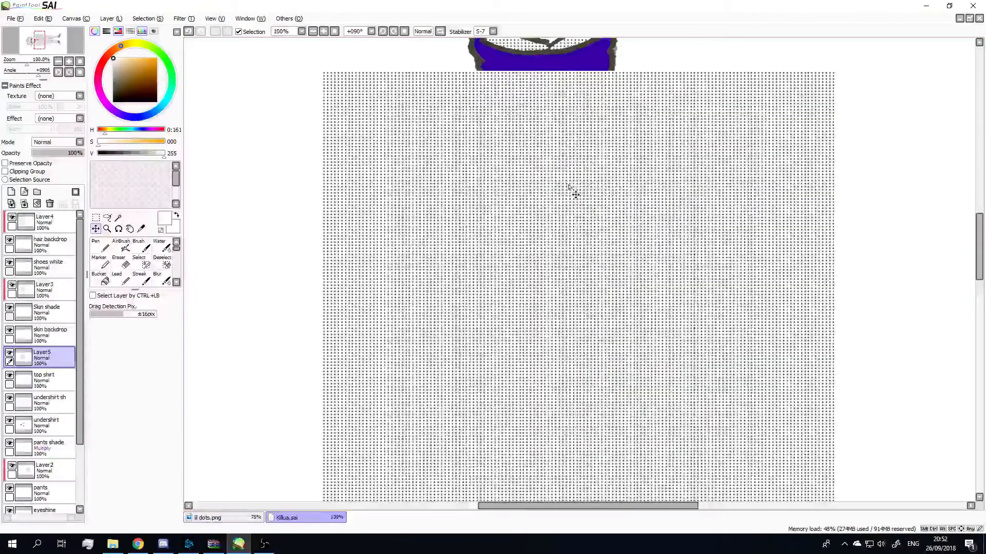
scroll(570, 188, down, 2)
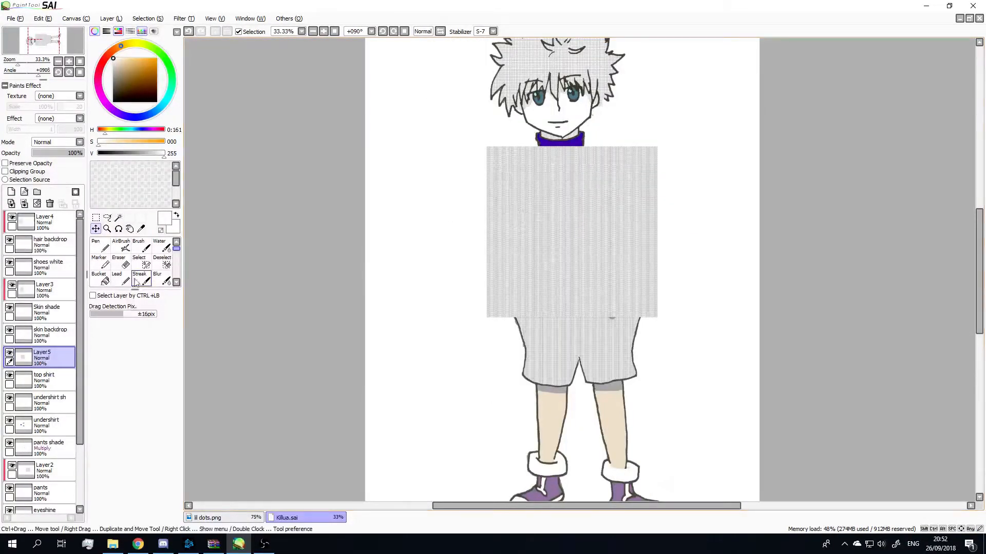
- Select the whole dots texture on Layer5 and scale it up until it extends past both sides of the canvas
click(96, 219)
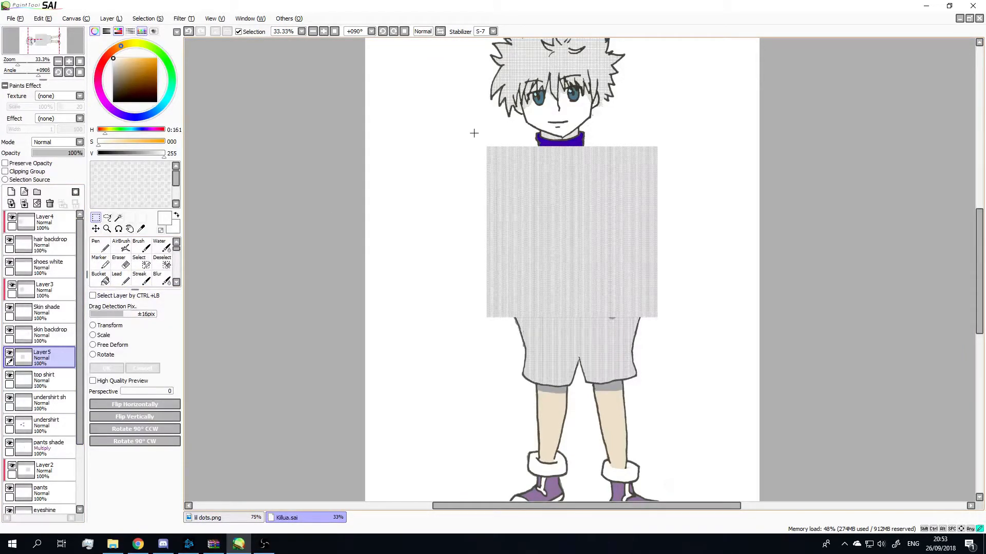
drag(474, 133, 689, 342)
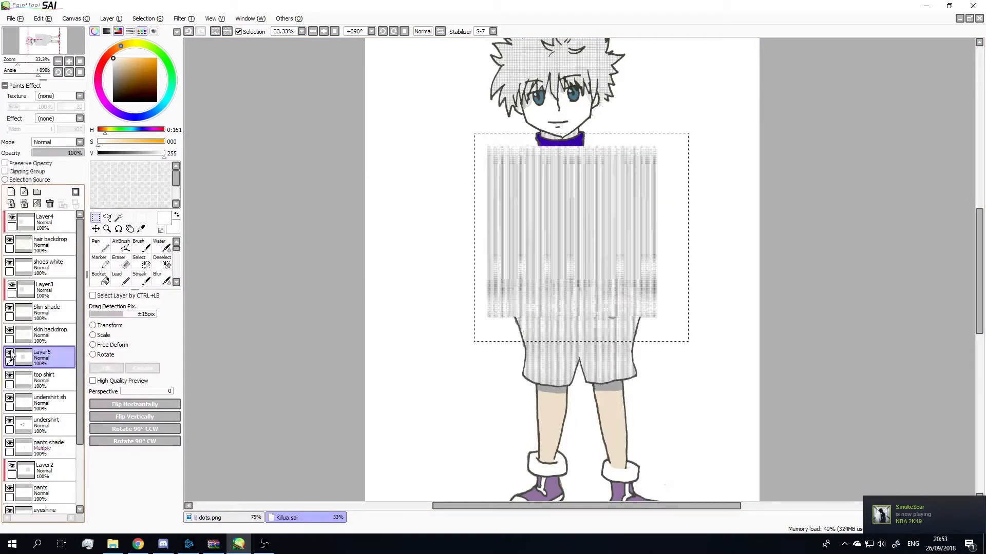
click(92, 336)
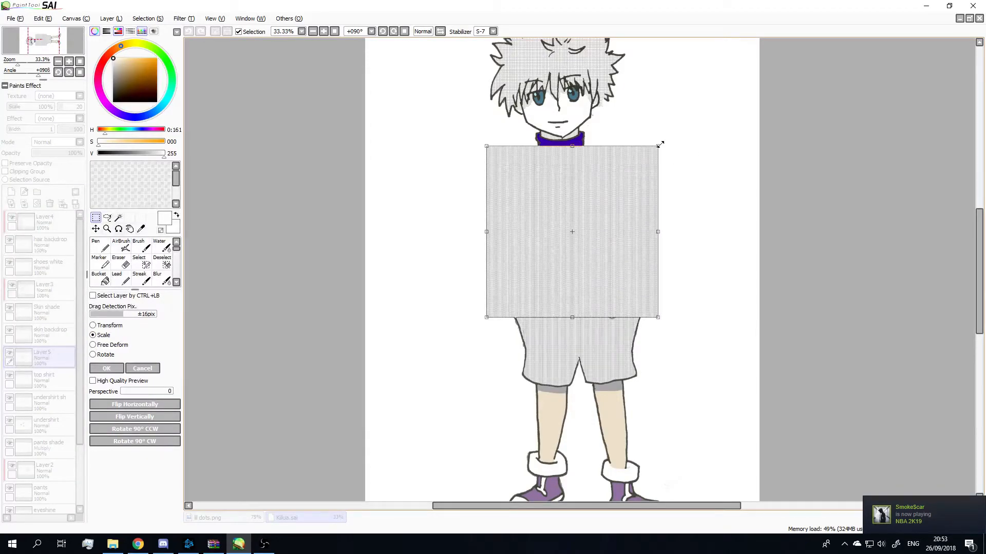
drag(660, 144, 949, 6)
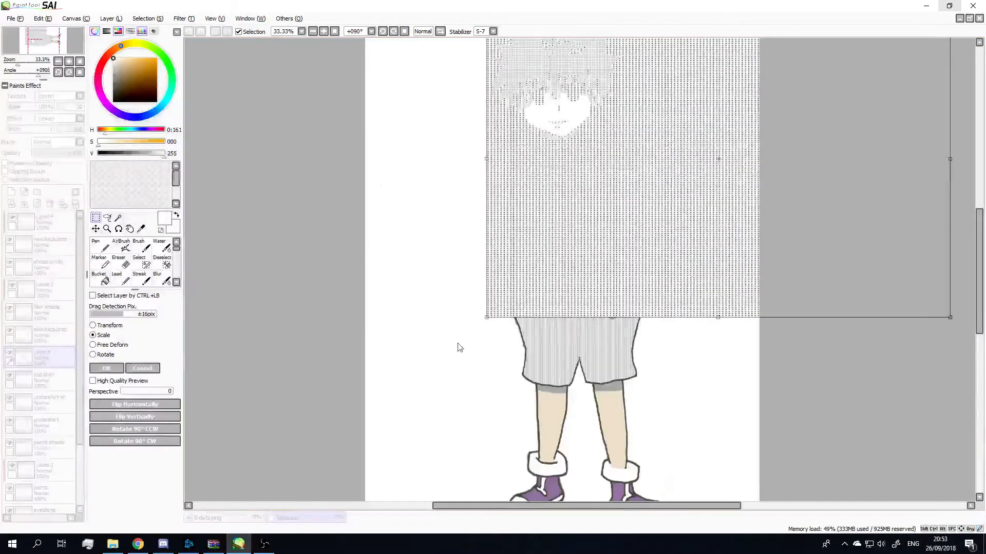
drag(486, 317, 230, 552)
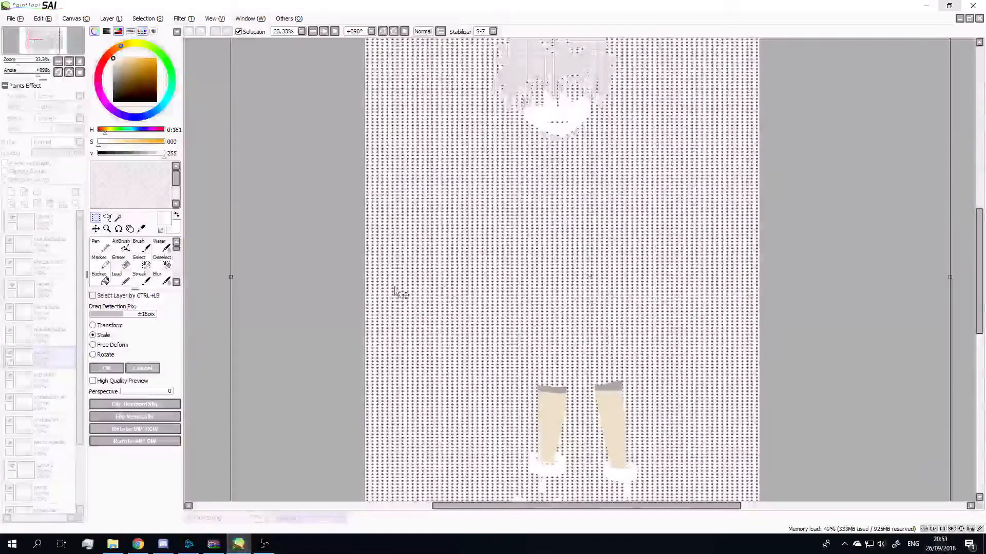
click(118, 370)
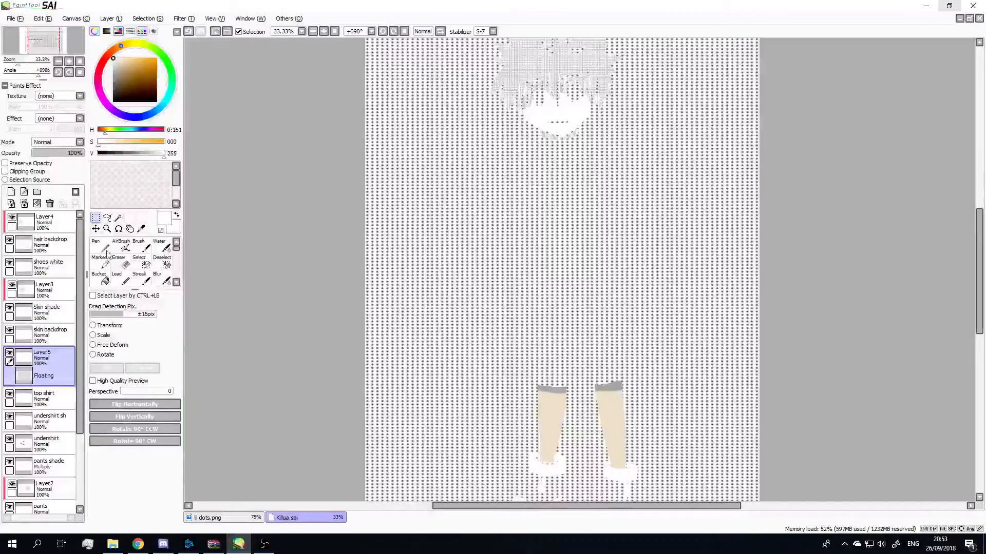
- Clip the enlarged dots texture on Layer5 to the top shirt layer and deselect the area
click(11, 172)
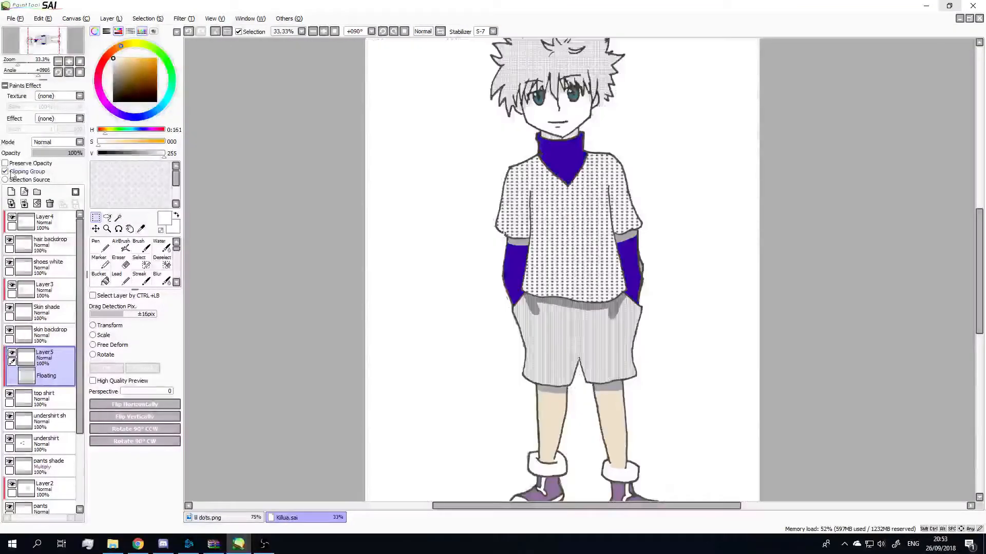
scroll(316, 164, down, 2)
scroll(316, 163, up, 1)
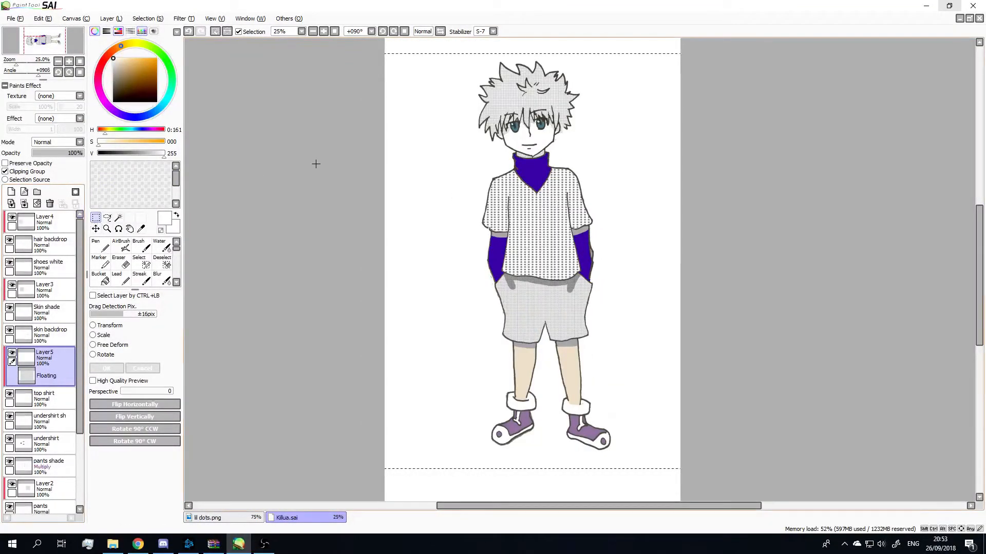
key(ctrl+d)
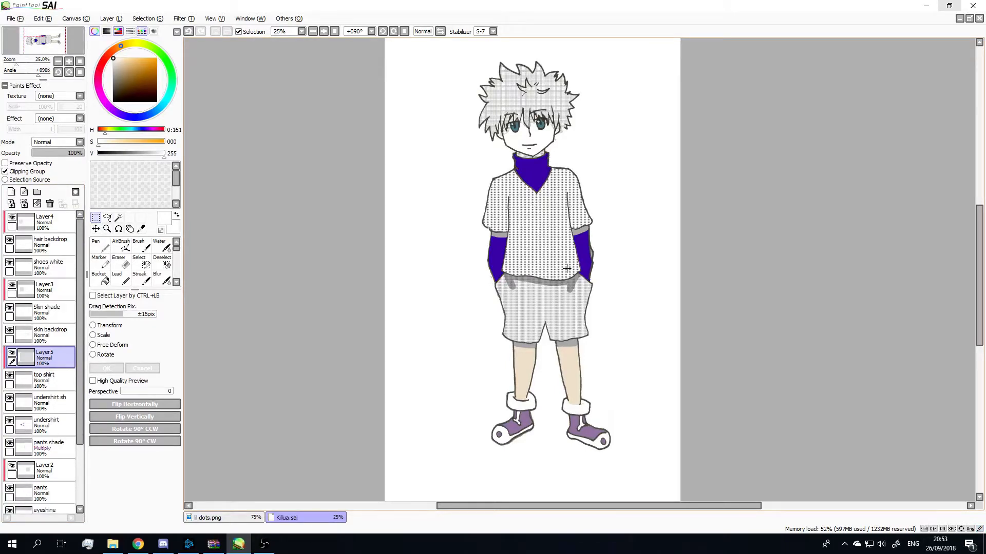
- Compare the enlarged shirt dots with the finer shorts and hair textures at close and full-figure zoom levels
scroll(567, 268, up, 5)
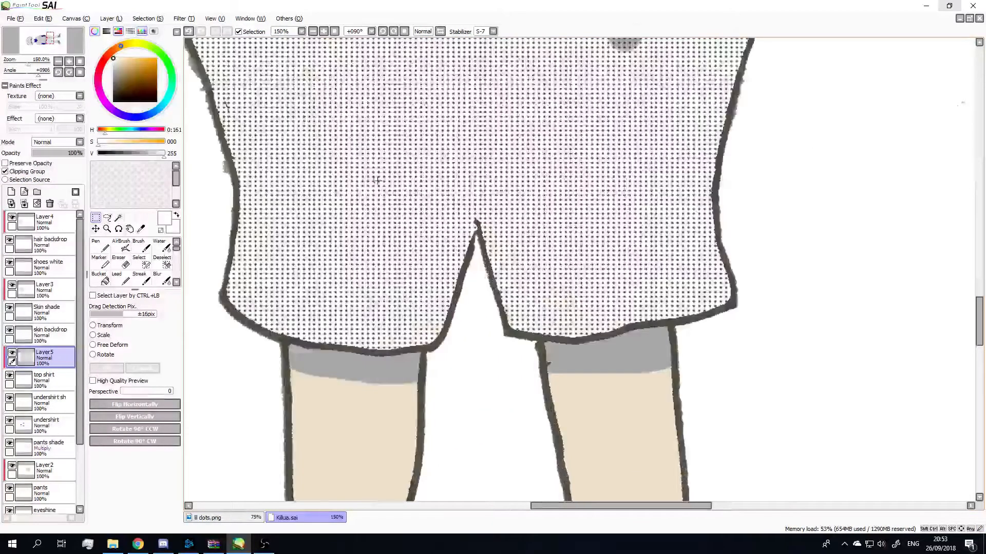
scroll(378, 180, down, 8)
scroll(356, 132, up, 3)
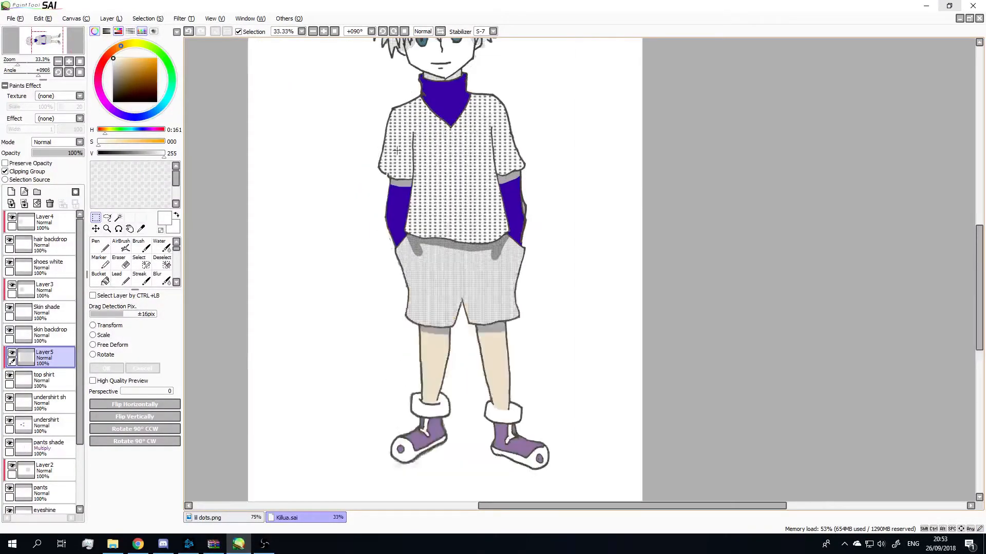
scroll(397, 150, up, 3)
scroll(397, 150, down, 7)
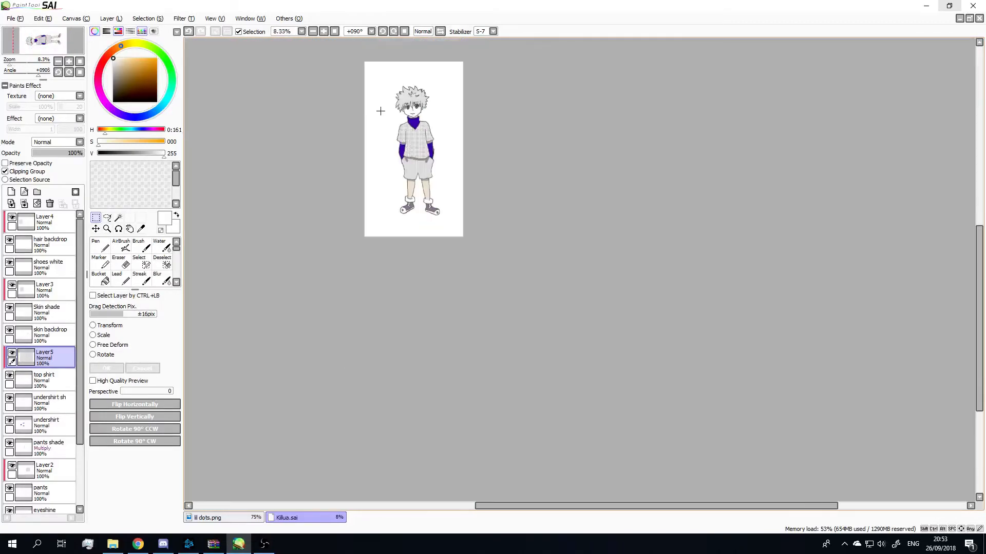
scroll(346, 68, up, 1)
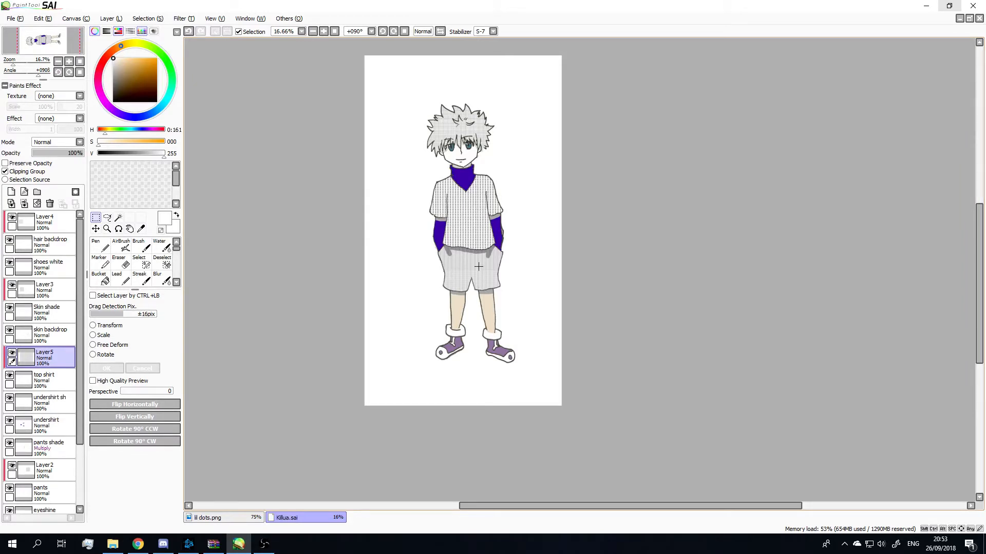
scroll(478, 266, up, 2)
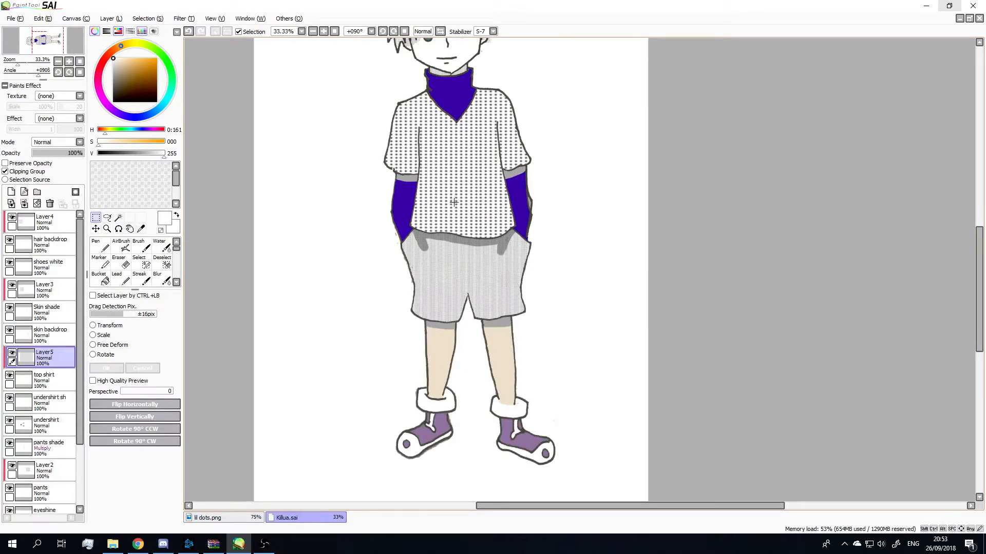
scroll(446, 292, down, 2)
scroll(448, 259, up, 2)
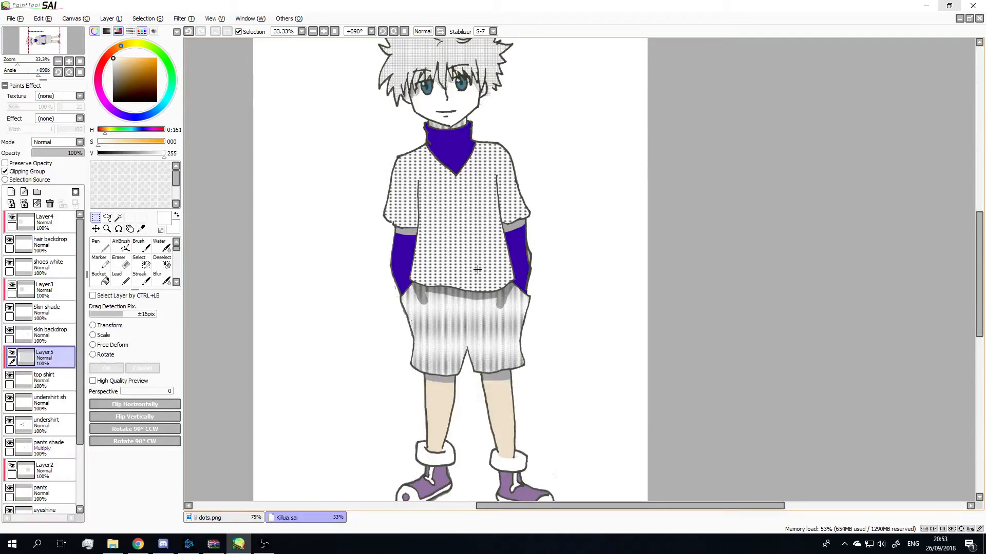
scroll(478, 269, down, 4)
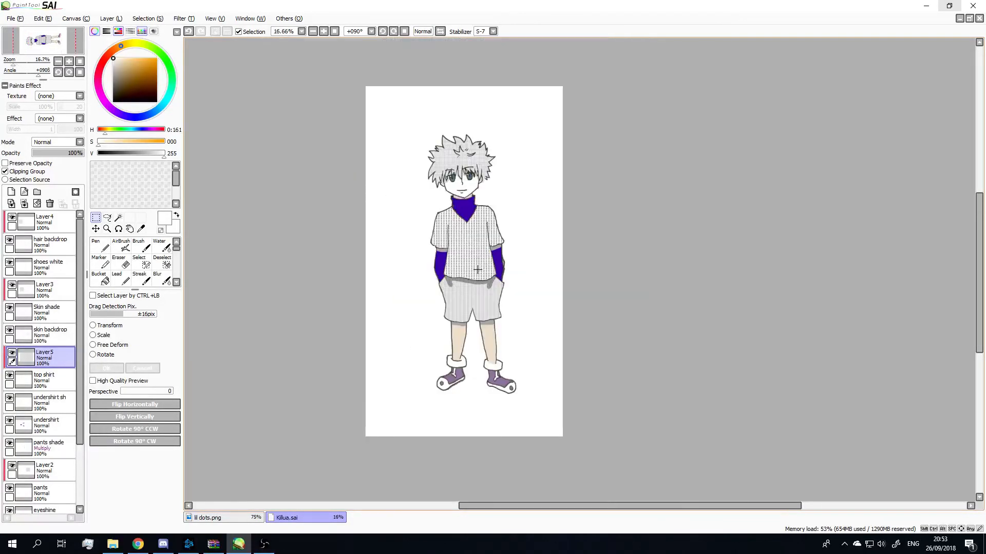
scroll(470, 232, up, 2)
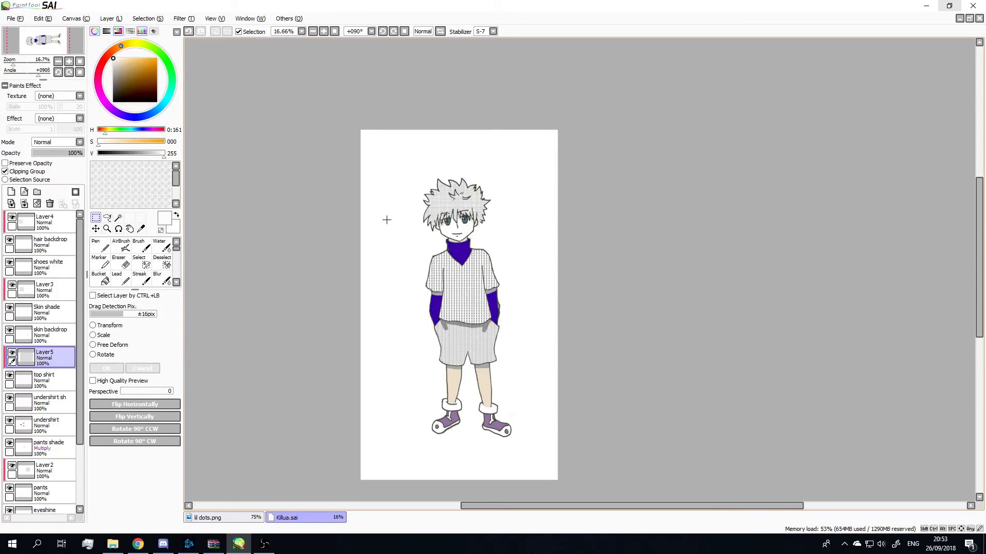